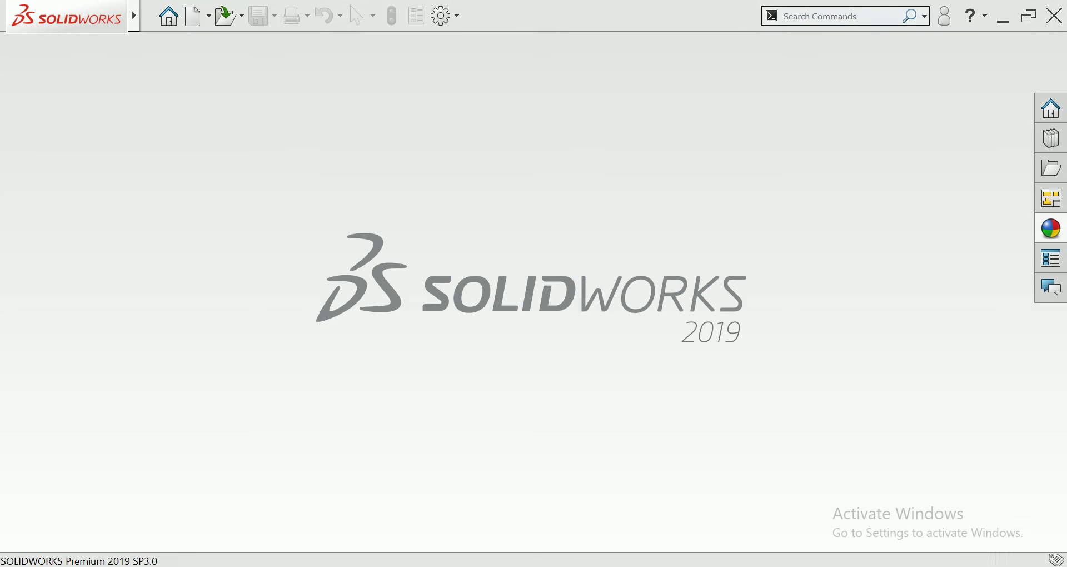
Create a new blank part document, Part3
{"action": "key", "text": "ctrl+n"}
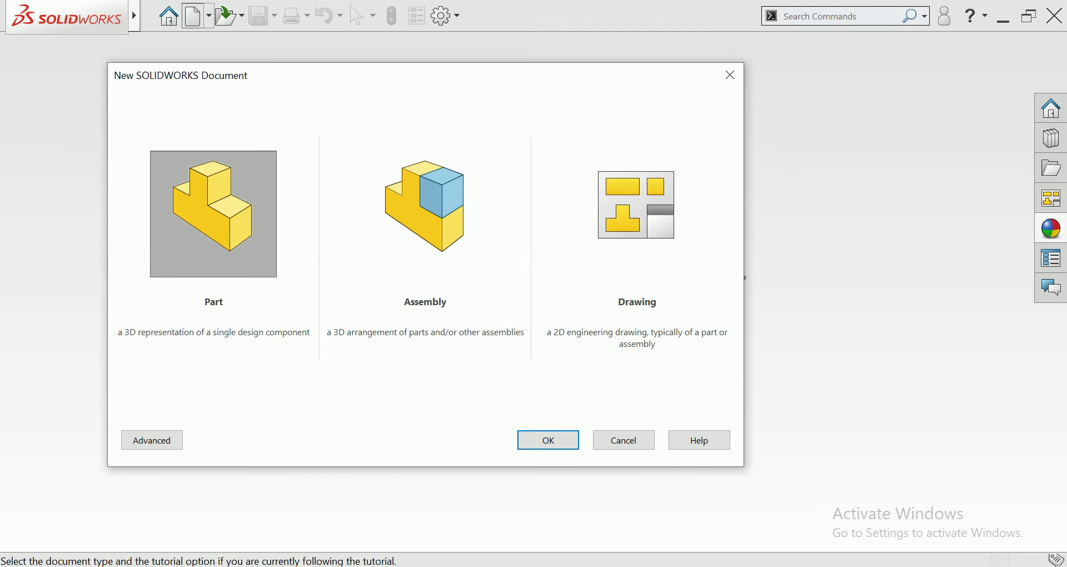
{"action": "key", "text": "Return"}
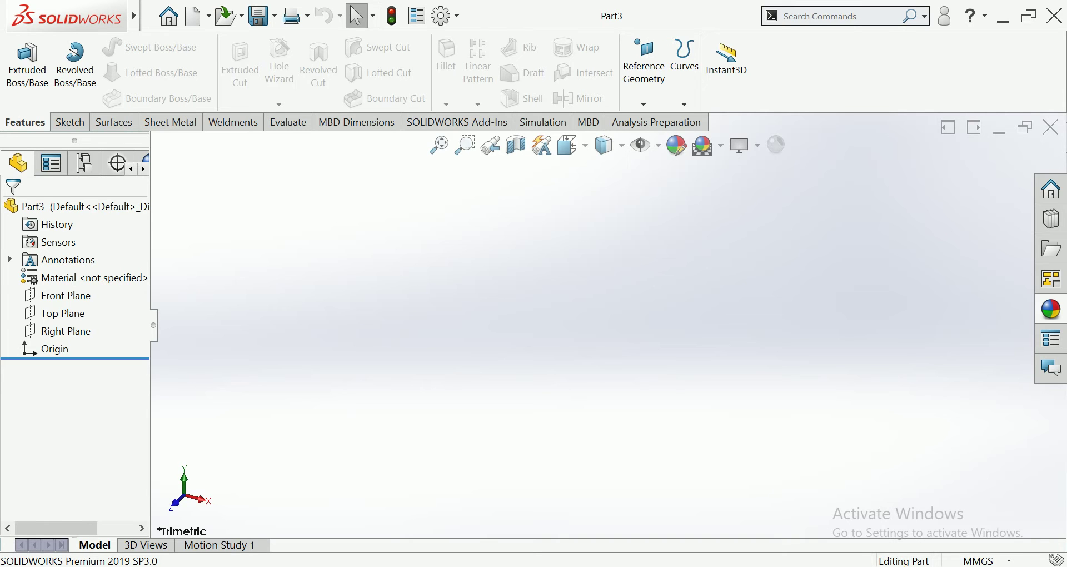
Start a sketch on the Front Plane and draw a horizontal centerline from the origin
{"action": "left_click", "coordinate": [65, 295]}
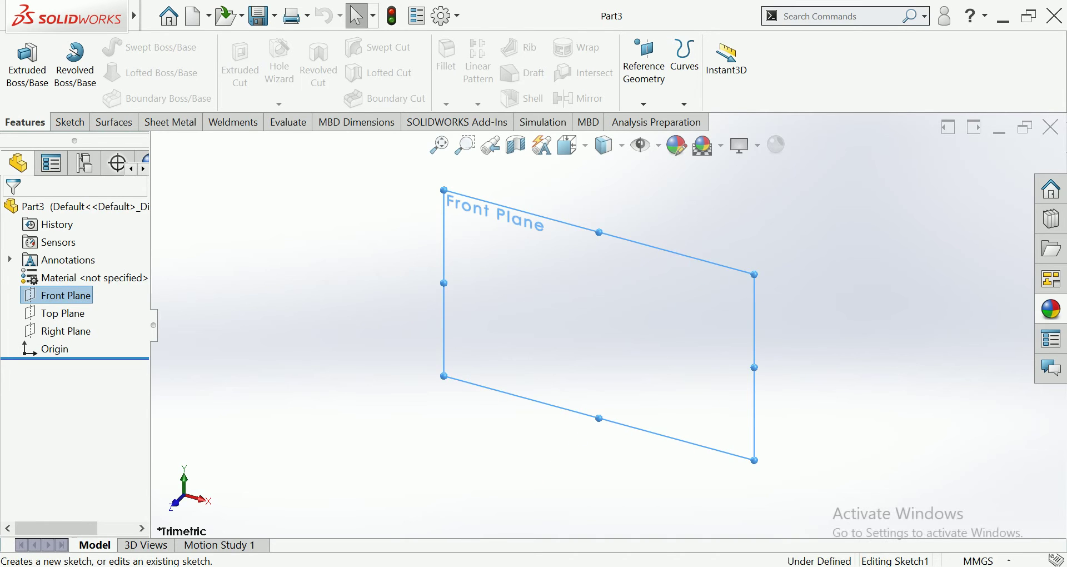
{"action": "left_click", "coordinate": [83, 281]}
{"action": "middle_click_drag", "start_coordinate": [599, 314], "coordinate": [552, 396], "text": "ctrl"}
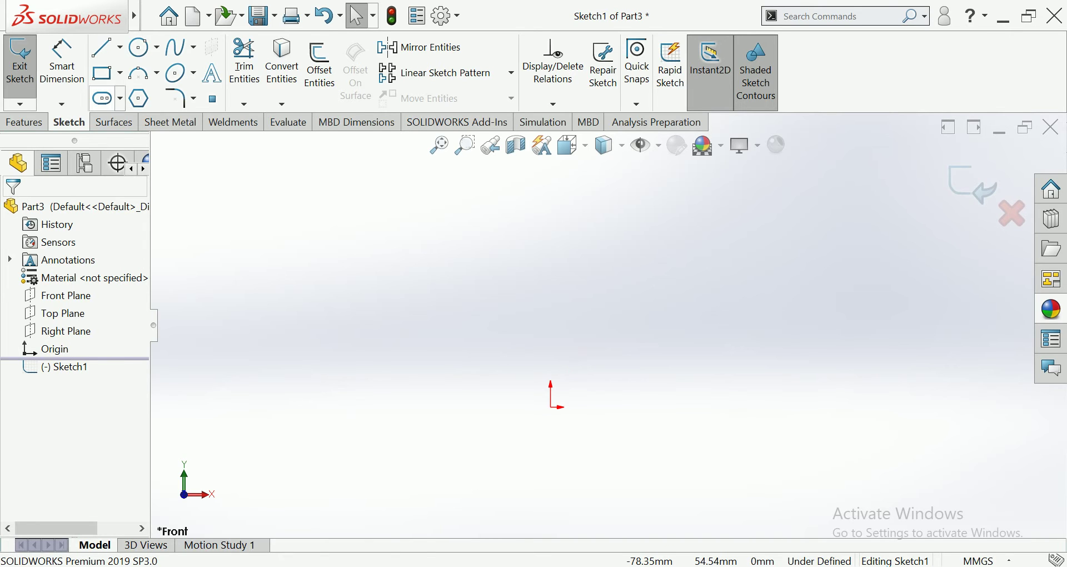
{"action": "left_click", "coordinate": [120, 47]}
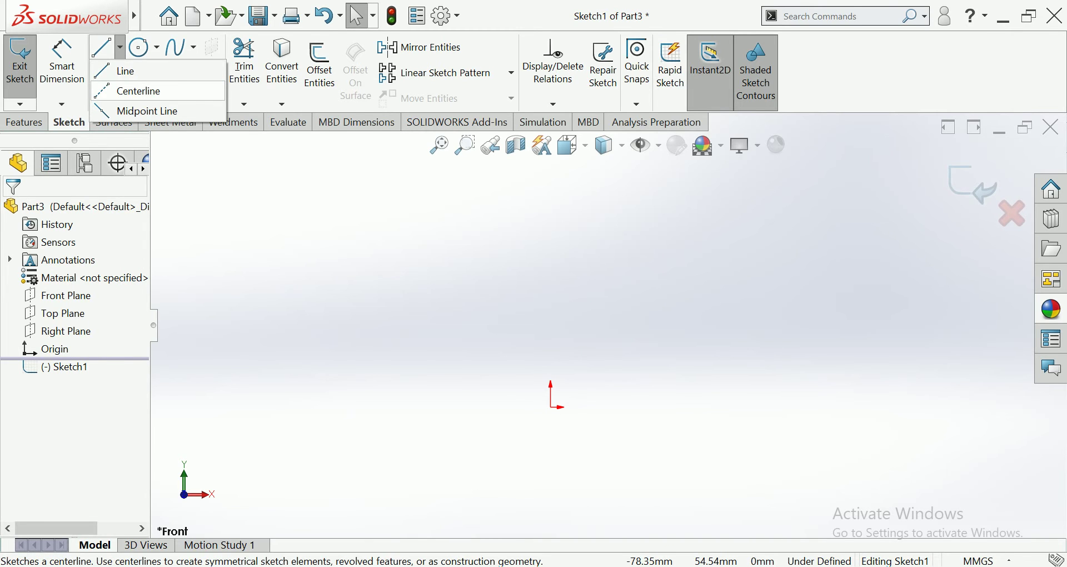
{"action": "left_click", "coordinate": [138, 90]}
{"action": "middle_click_drag", "start_coordinate": [487, 361], "coordinate": [464, 348], "text": "ctrl"}
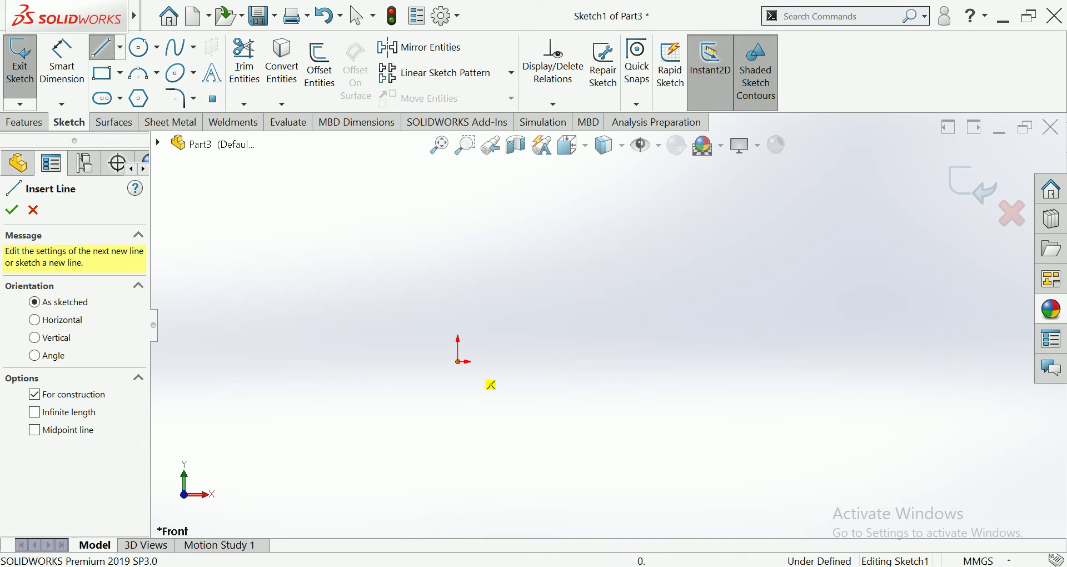
{"action": "left_click_drag", "start_coordinate": [457, 361], "coordinate": [741, 361]}
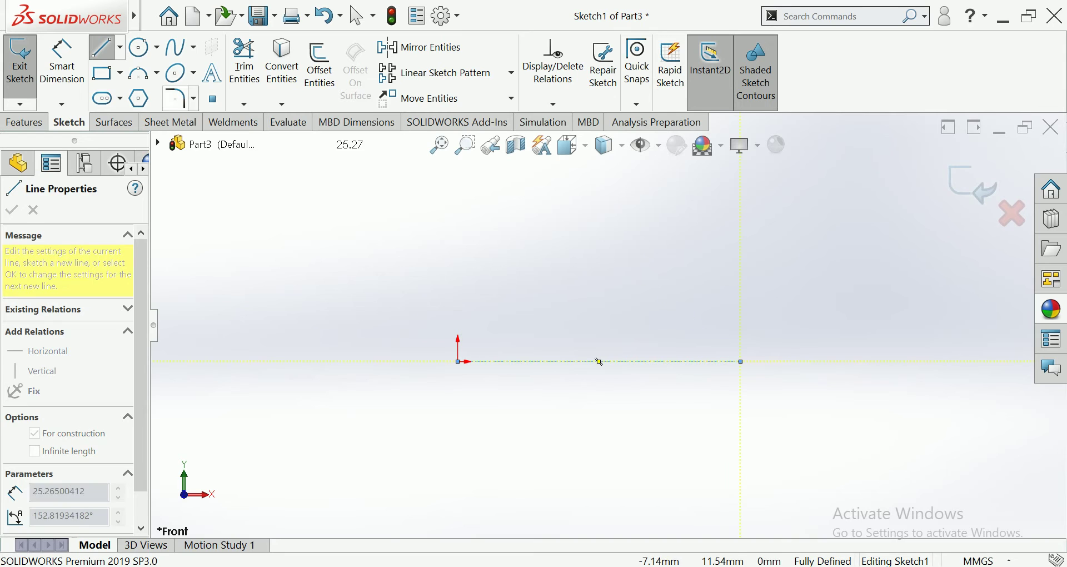
{"action": "left_click", "coordinate": [102, 47]}
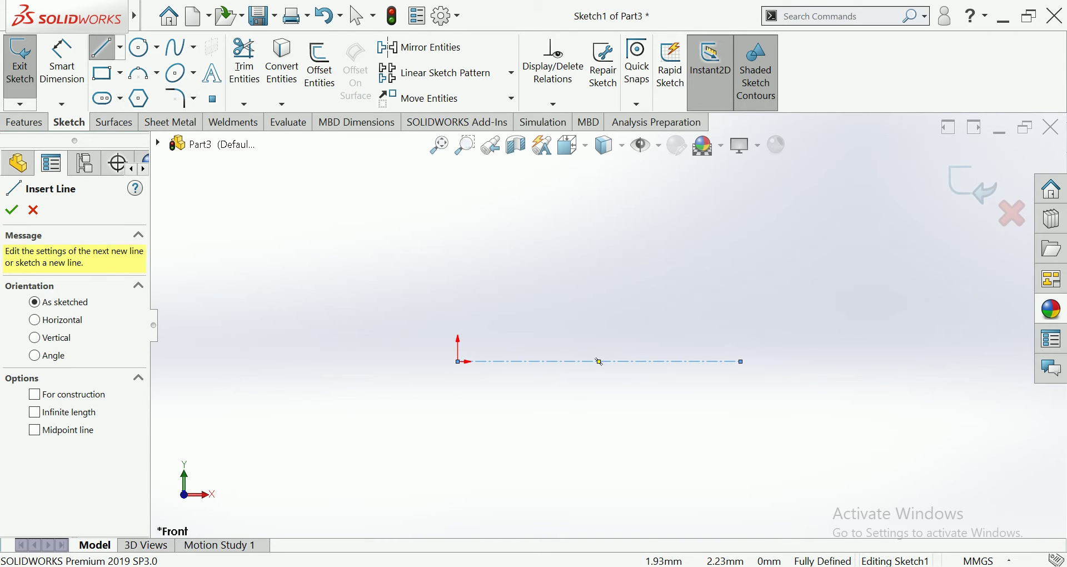
Draw a closed six-line L-shaped profile above the centerline
{"action": "left_click", "coordinate": [493, 319]}
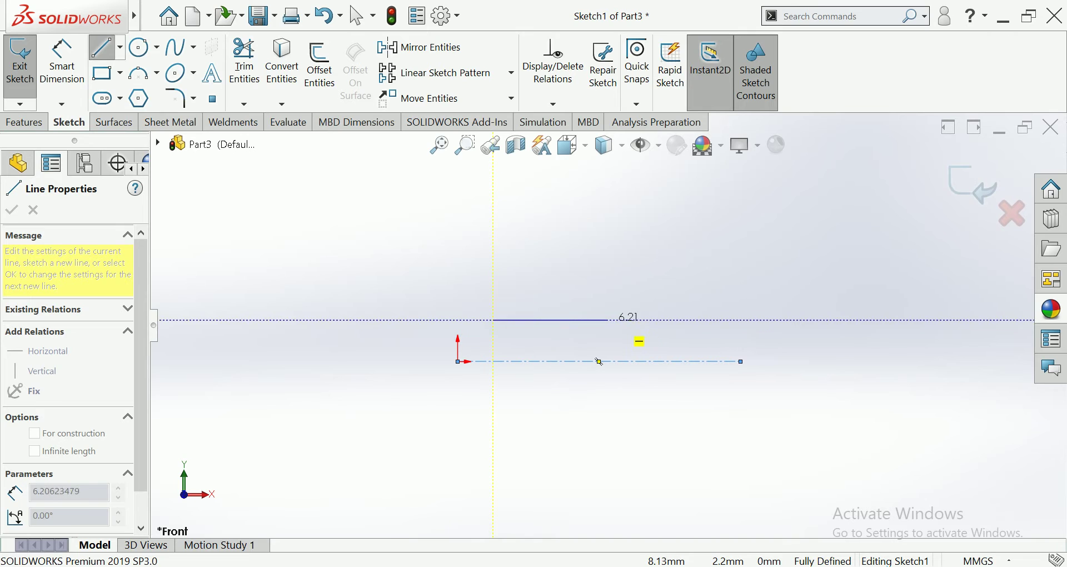
{"action": "left_click", "coordinate": [606, 320]}
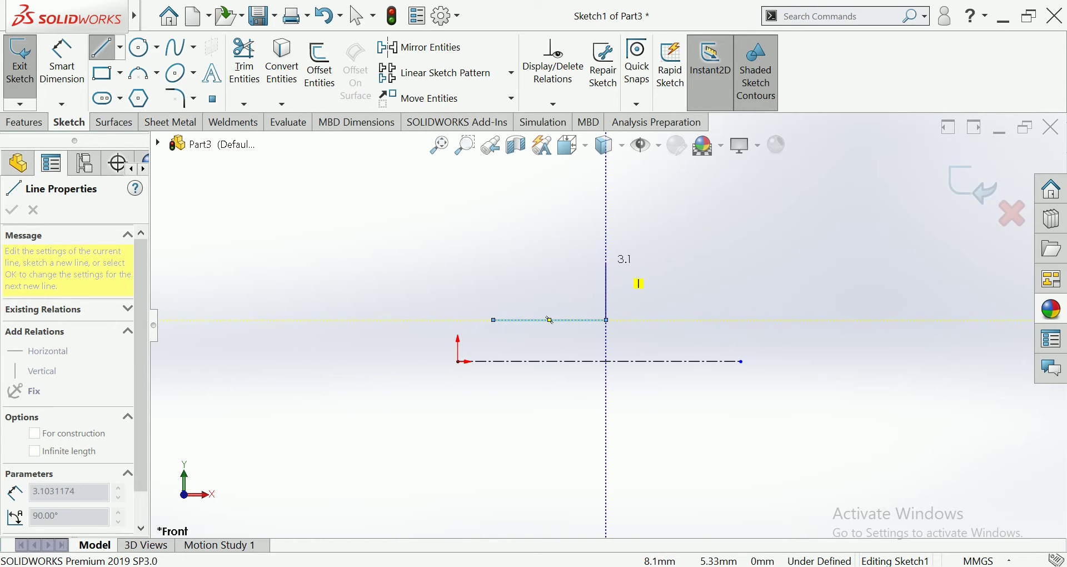
{"action": "left_click", "coordinate": [607, 258]}
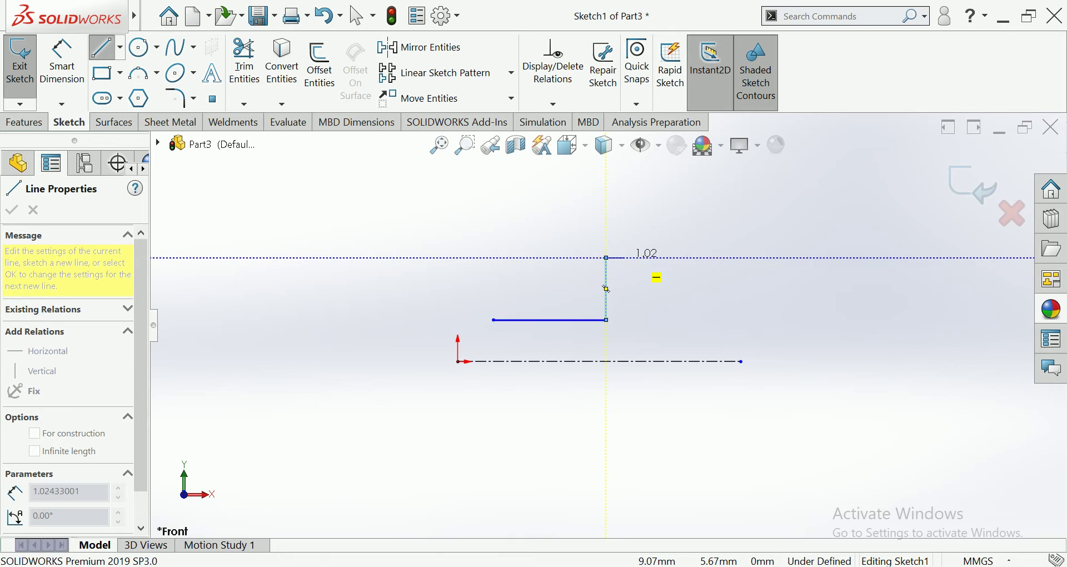
{"action": "left_click", "coordinate": [625, 259]}
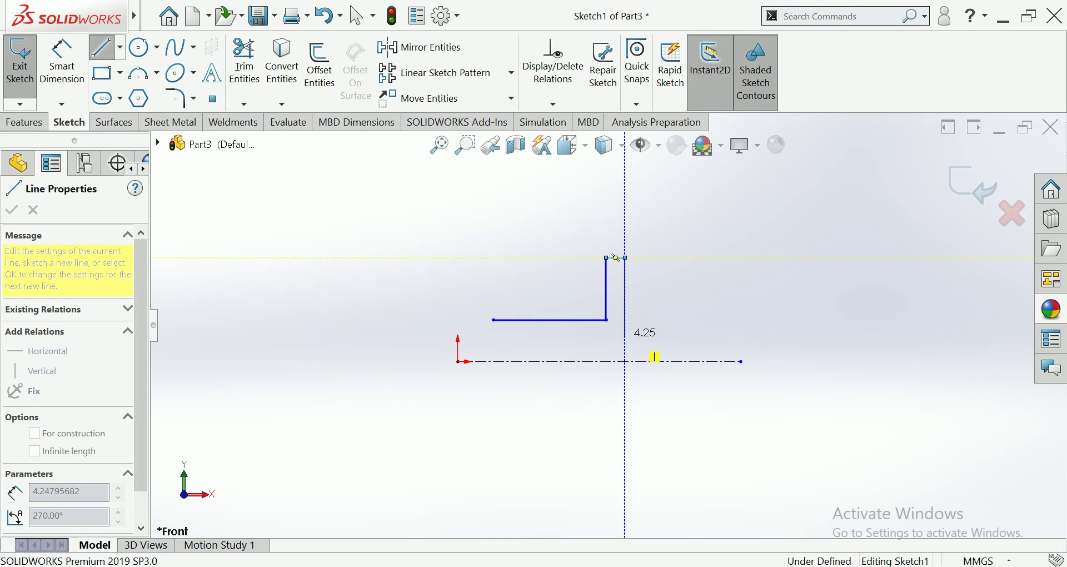
{"action": "left_click", "coordinate": [625, 336]}
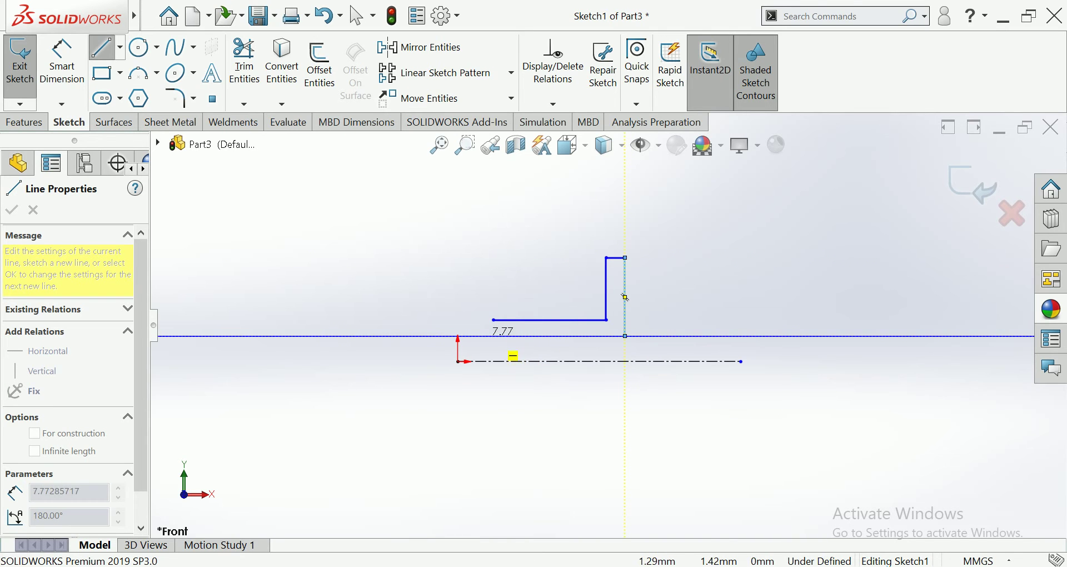
{"action": "left_click", "coordinate": [483, 336]}
{"action": "left_click", "coordinate": [493, 320]}
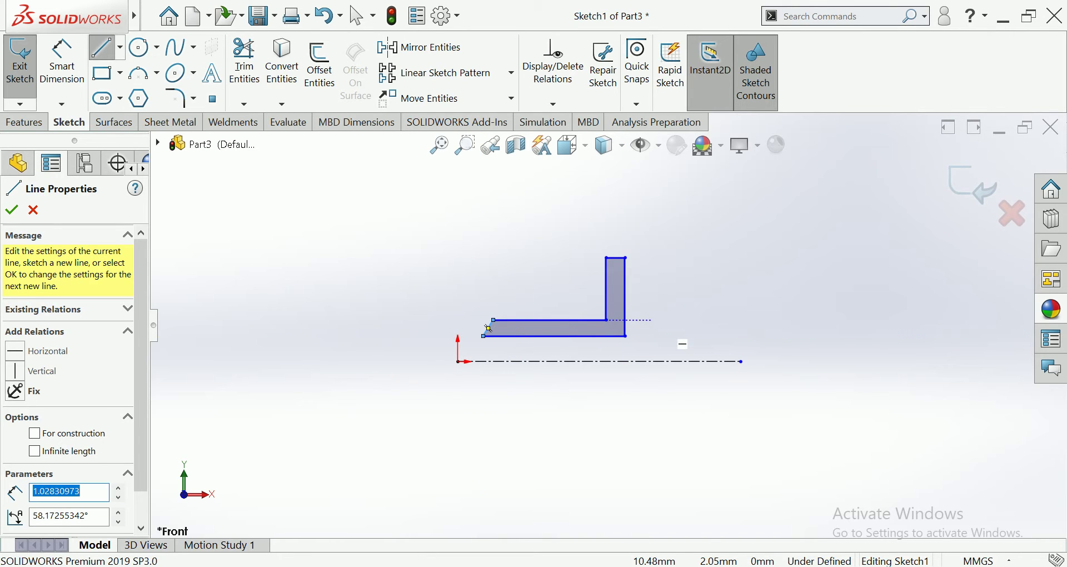
Drag the inner edge, left corner and top edge upward to lengthen the upright leg
{"action": "key", "text": "Escape"}
{"action": "mouse_move", "coordinate": [550, 320]}
{"action": "left_mouse_down"}
{"action": "mouse_move", "coordinate": [555, 300]}
{"action": "mouse_move", "coordinate": [556, 309]}
{"action": "mouse_move", "coordinate": [489, 316]}
{"action": "mouse_move", "coordinate": [492, 306]}
{"action": "left_mouse_up"}
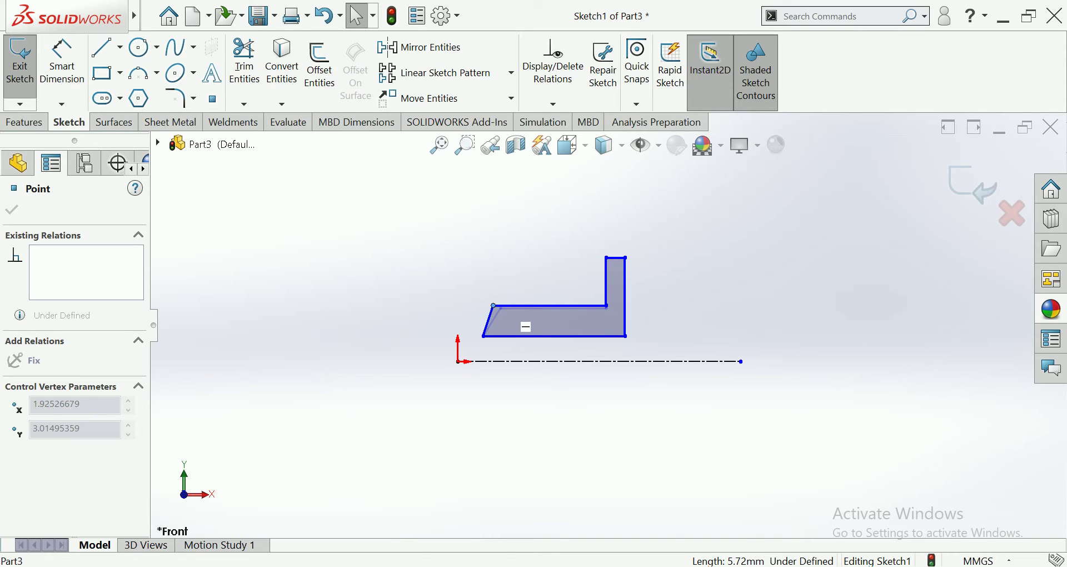
{"action": "left_click_drag", "start_coordinate": [494, 305], "coordinate": [484, 304]}
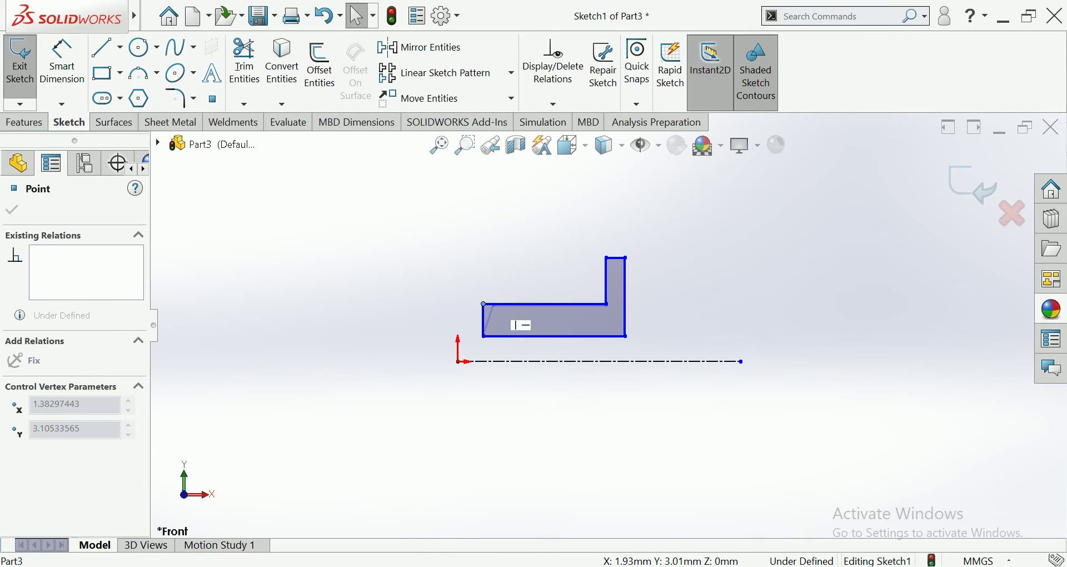
{"action": "left_click", "coordinate": [612, 250]}
{"action": "scroll", "coordinate": [613, 249], "scroll_direction": "down", "scroll_amount": 1}
{"action": "scroll", "coordinate": [612, 250], "scroll_direction": "down", "scroll_amount": 2}
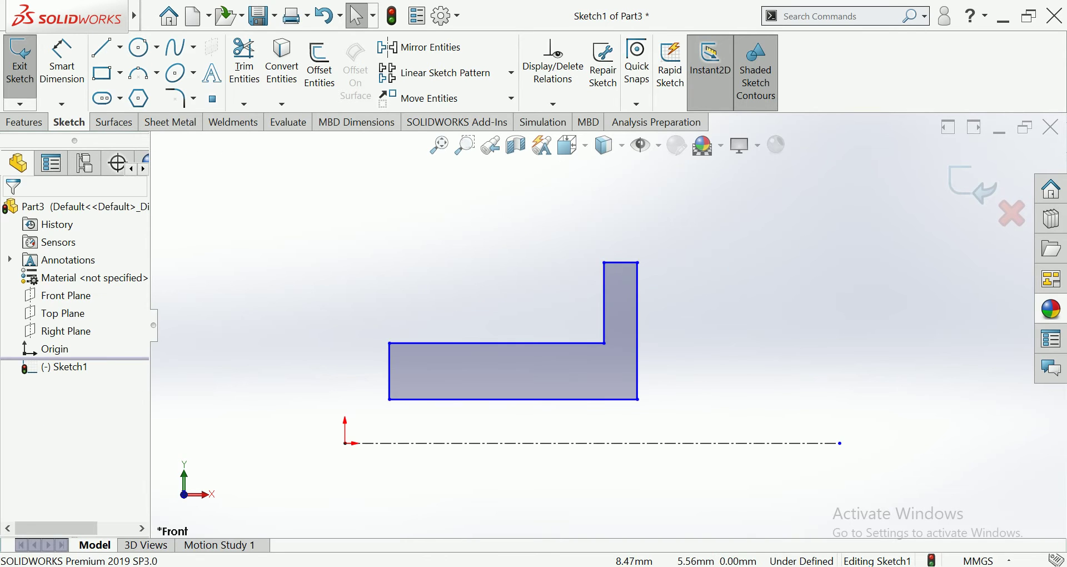
{"action": "left_click", "coordinate": [621, 262]}
{"action": "key", "text": "Escape"}
{"action": "left_click_drag", "start_coordinate": [621, 263], "coordinate": [620, 237]}
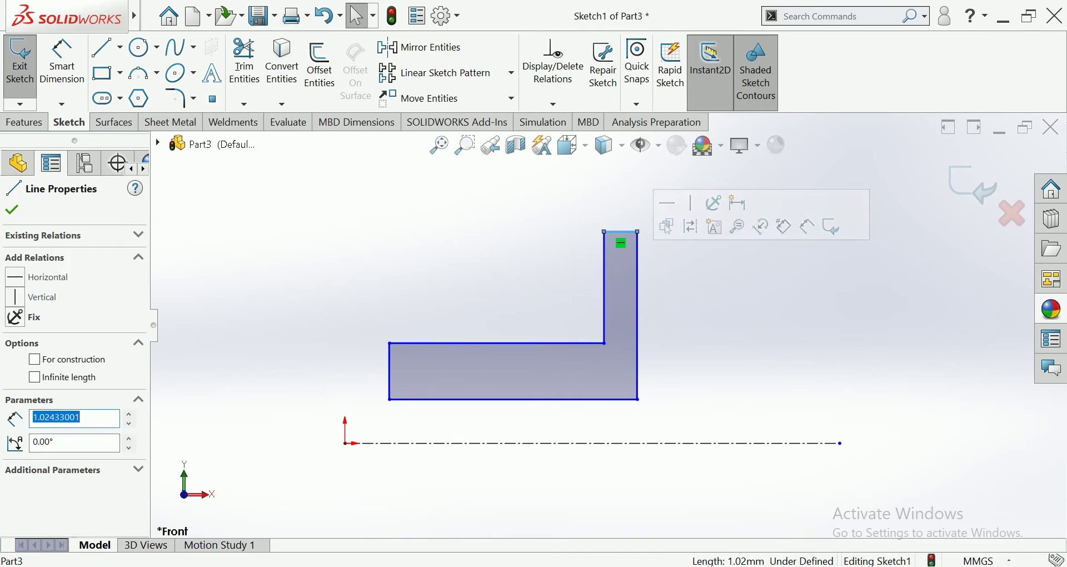
{"action": "key", "text": "Escape"}
Drag the right, inner and bottom edges to readjust the lower leg's thickness
{"action": "left_click_drag", "start_coordinate": [637, 316], "coordinate": [629, 316]}
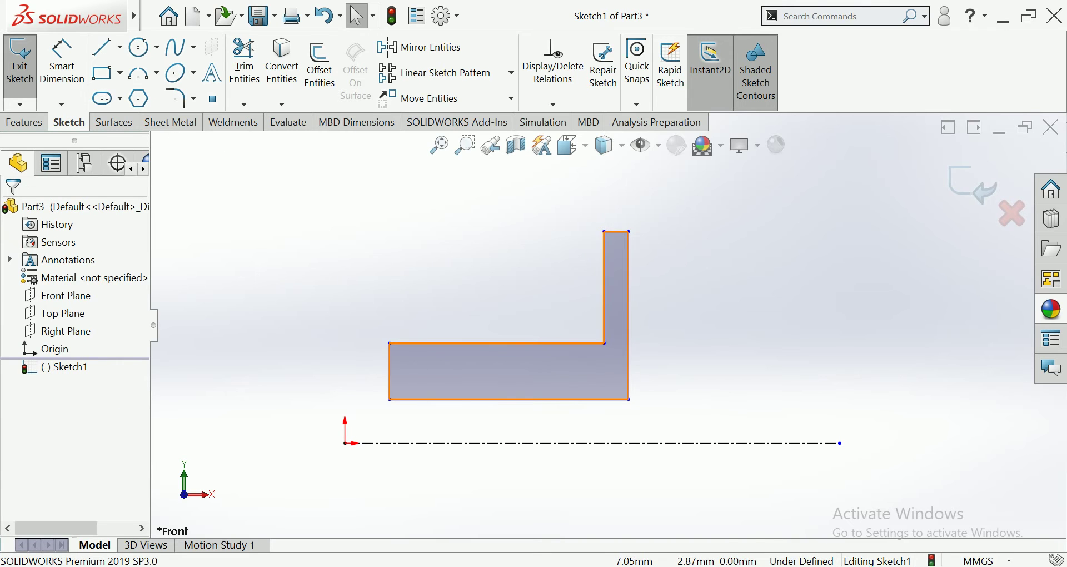
{"action": "left_click_drag", "start_coordinate": [500, 343], "coordinate": [500, 325]}
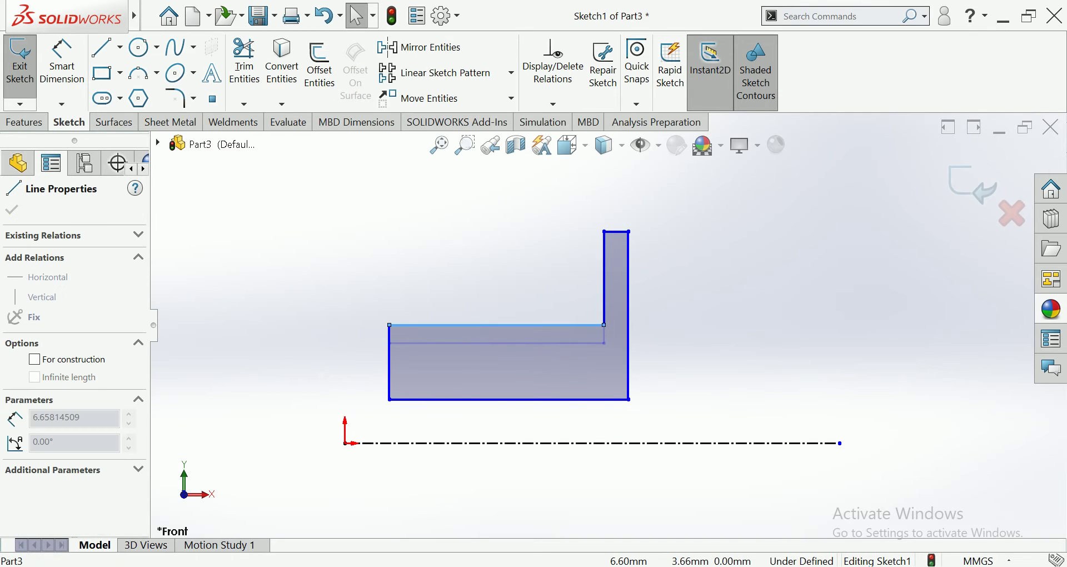
{"action": "key", "text": "Escape"}
{"action": "left_click_drag", "start_coordinate": [508, 399], "coordinate": [508, 375]}
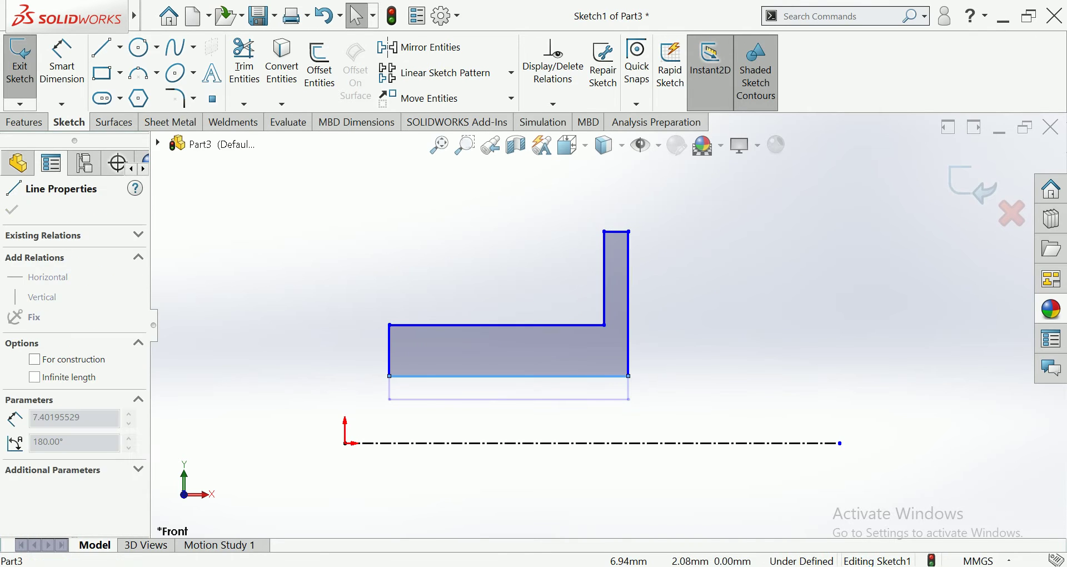
{"action": "scroll", "coordinate": [642, 306], "scroll_direction": "down", "scroll_amount": 1}
{"action": "scroll", "coordinate": [620, 319], "scroll_direction": "up", "scroll_amount": 2}
{"action": "scroll", "coordinate": [556, 322], "scroll_direction": "down", "scroll_amount": 1}
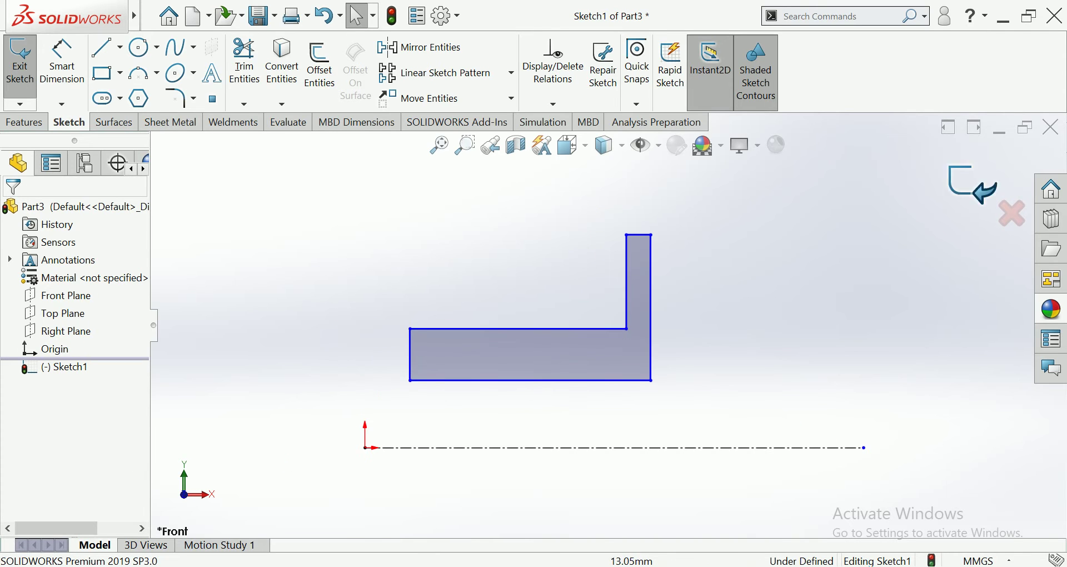
{"action": "left_click_drag", "start_coordinate": [508, 381], "coordinate": [508, 394]}
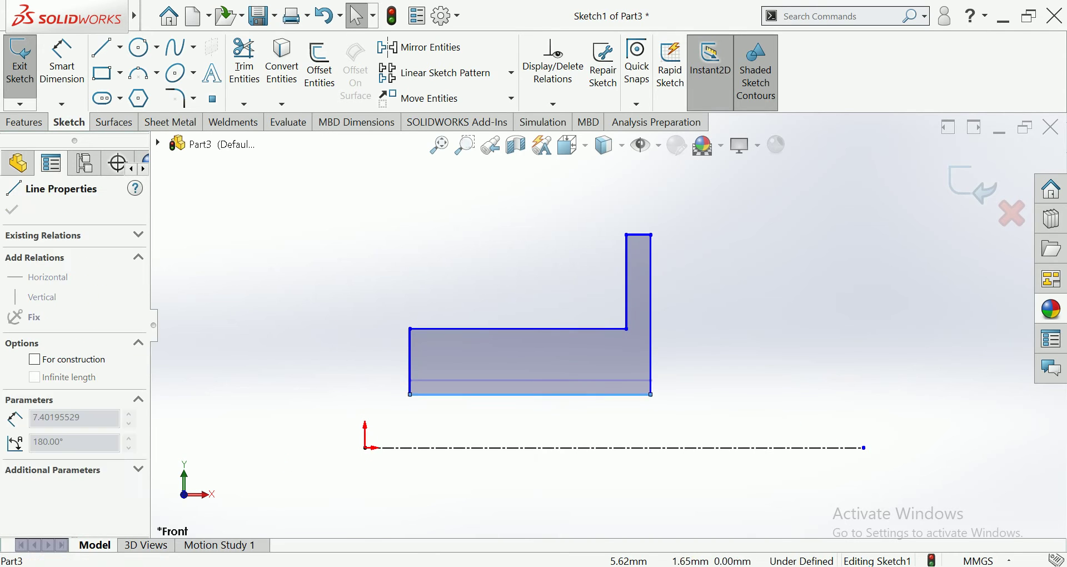
{"action": "left_click", "coordinate": [593, 328]}
{"action": "left_click_drag", "start_coordinate": [593, 328], "coordinate": [594, 340]}
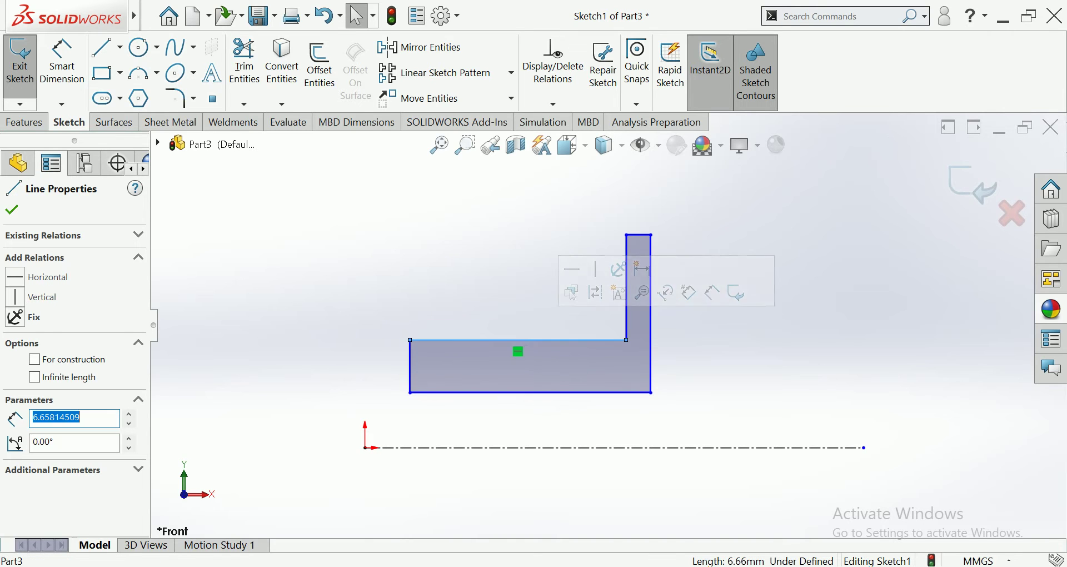
{"action": "key", "text": "Escape"}
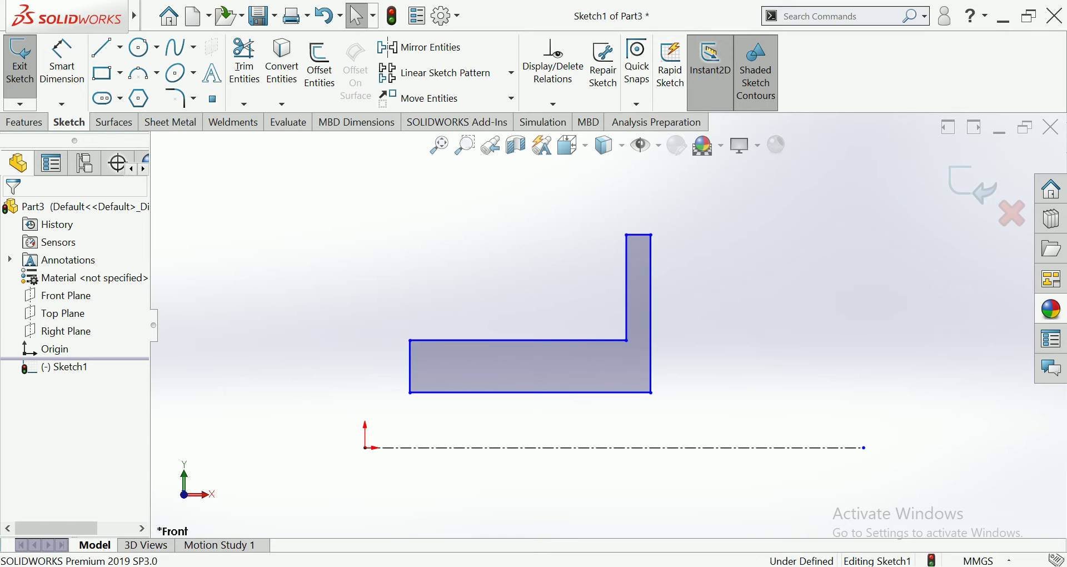
Add a 7.40 length dimension to the bottom edge, then delete it
{"action": "left_click", "coordinate": [62, 63]}
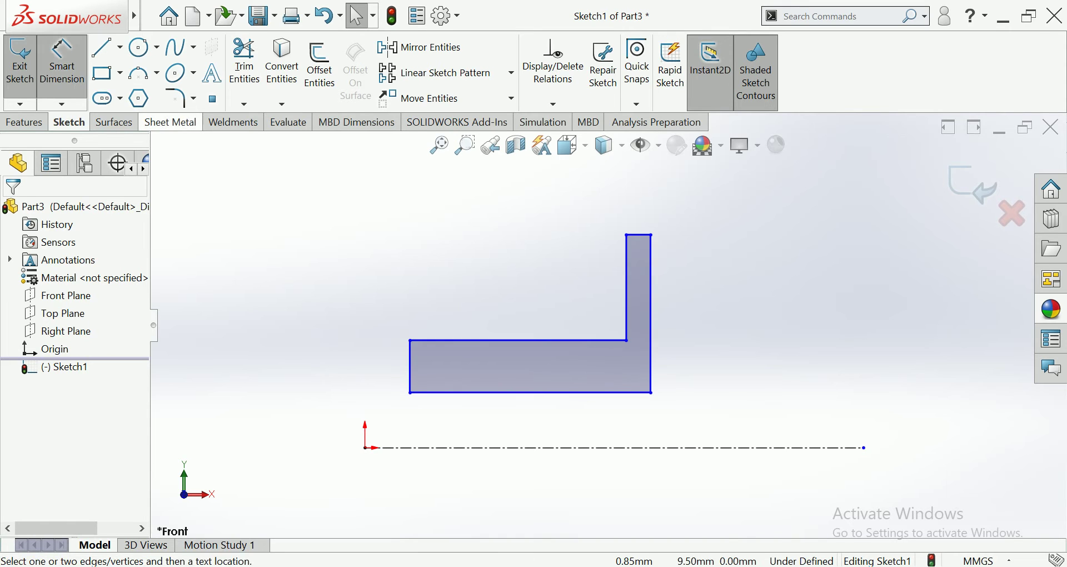
{"action": "left_click", "coordinate": [531, 393]}
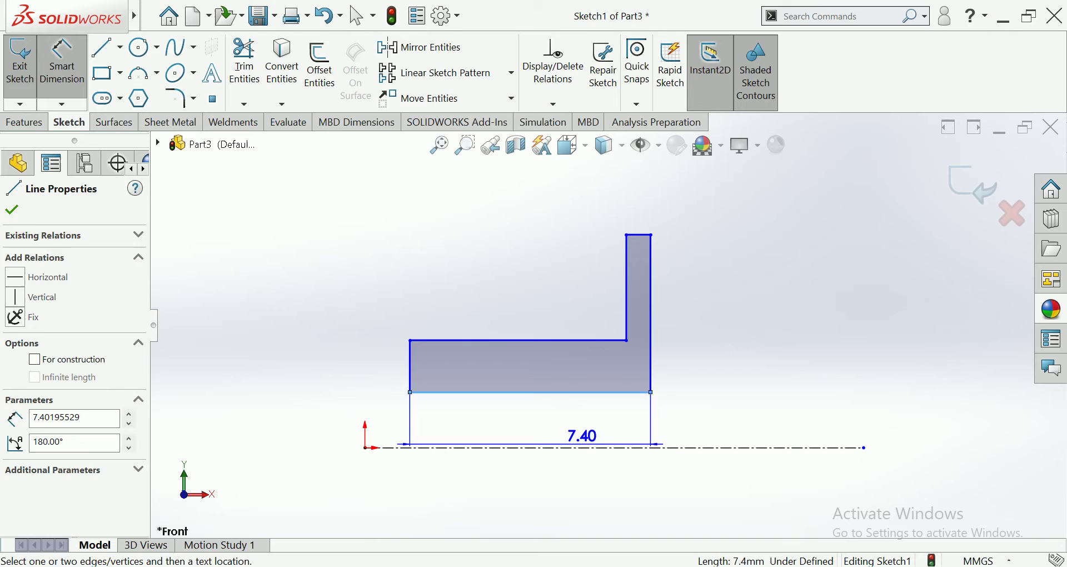
{"action": "left_click", "coordinate": [582, 440]}
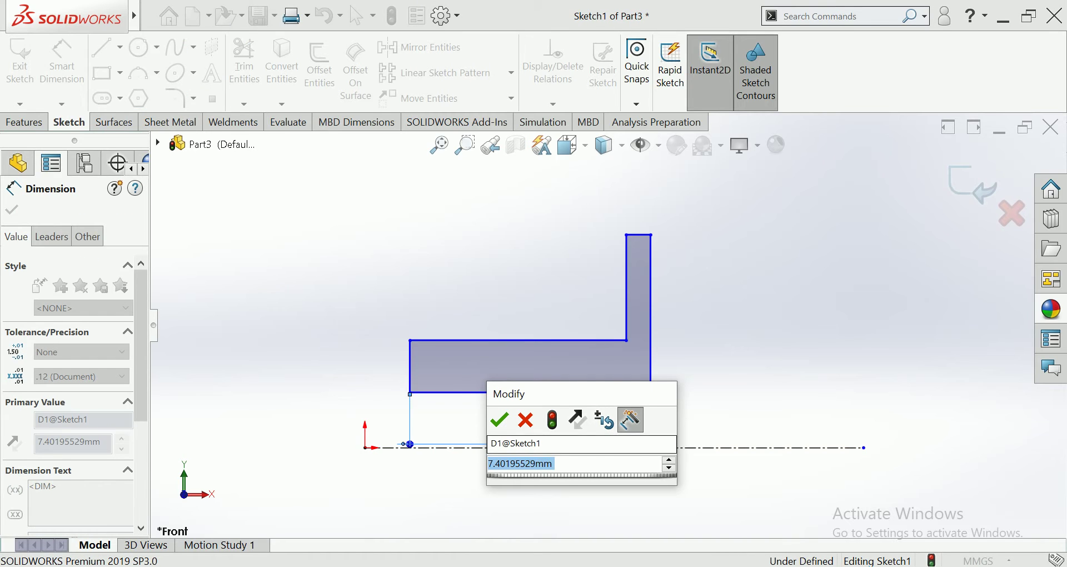
{"action": "key", "text": "Return"}
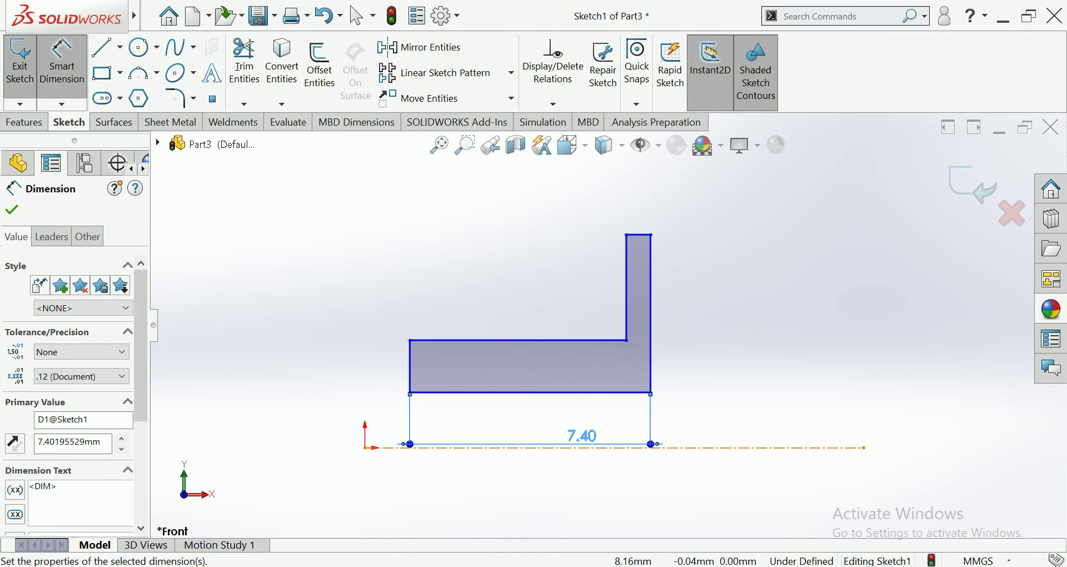
{"action": "key", "text": "Delete"}
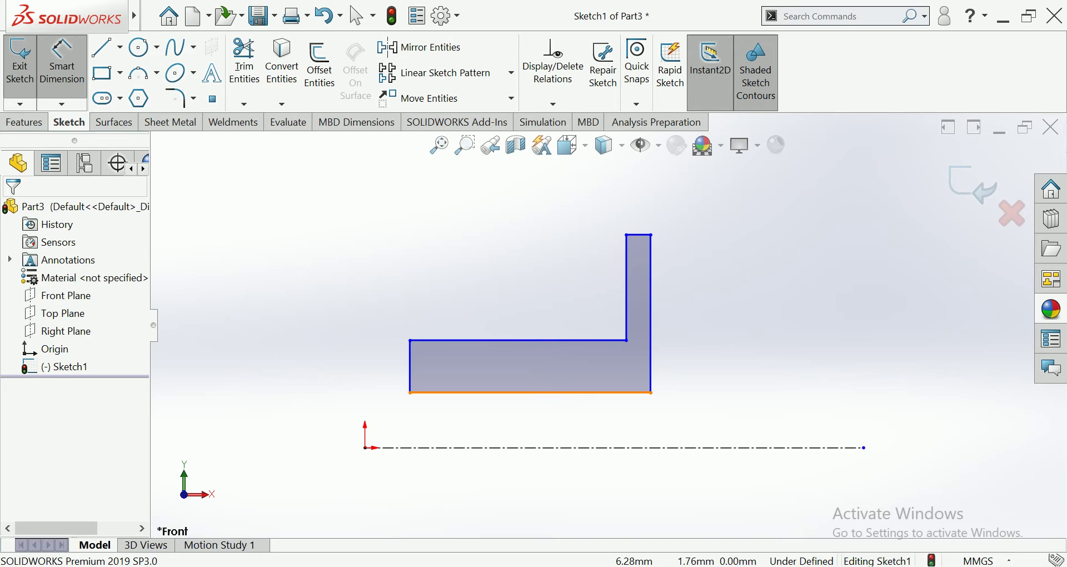
Dimension the bottom edge to the centerline as a 500 mm diameter, placed left
{"action": "left_click", "coordinate": [531, 392]}
{"action": "left_click", "coordinate": [583, 447]}
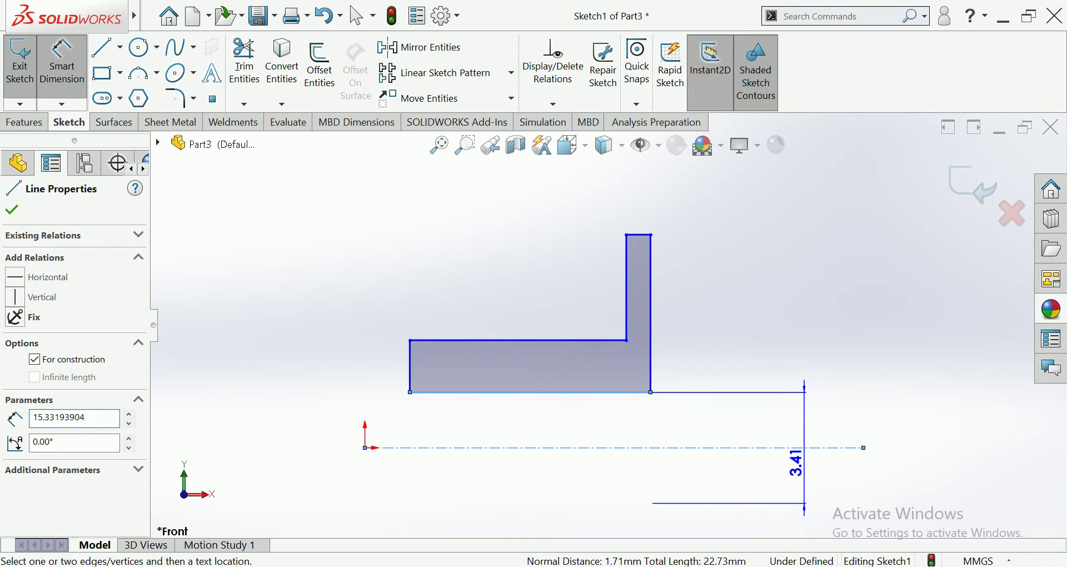
{"action": "left_click", "coordinate": [796, 463]}
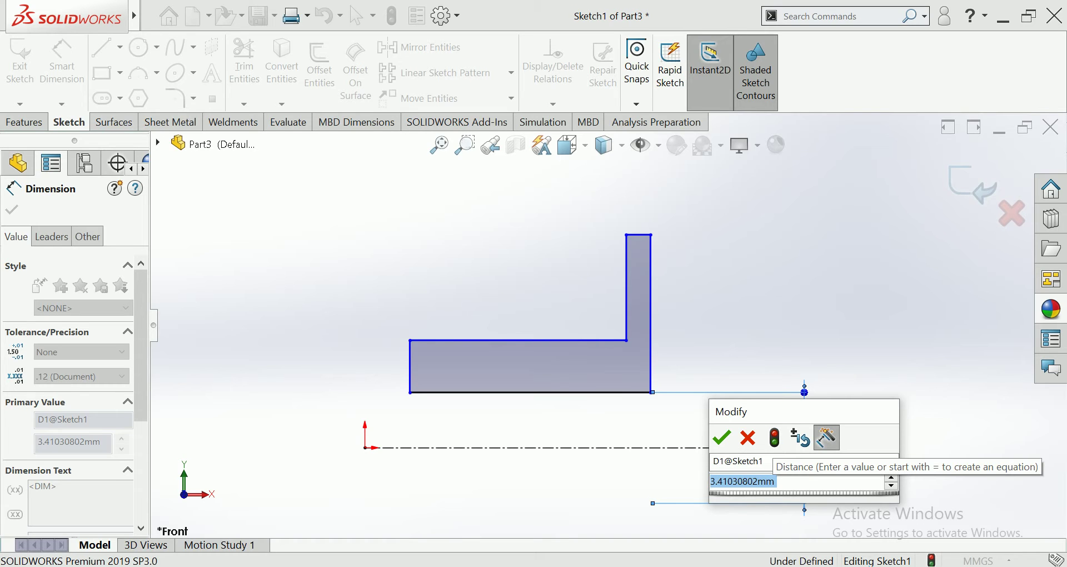
{"action": "type", "text": "500"}
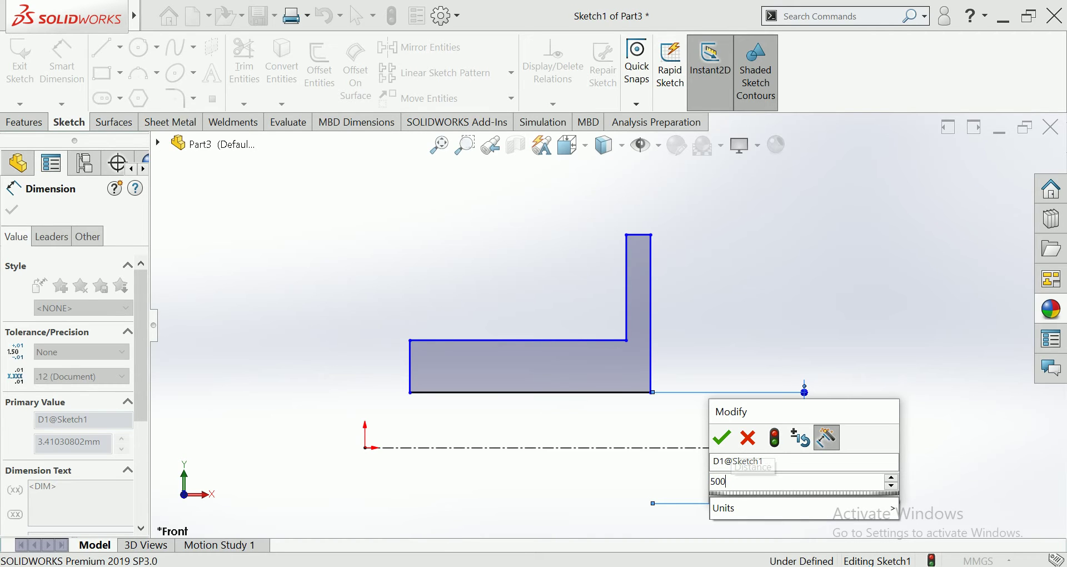
{"action": "key", "text": "Return"}
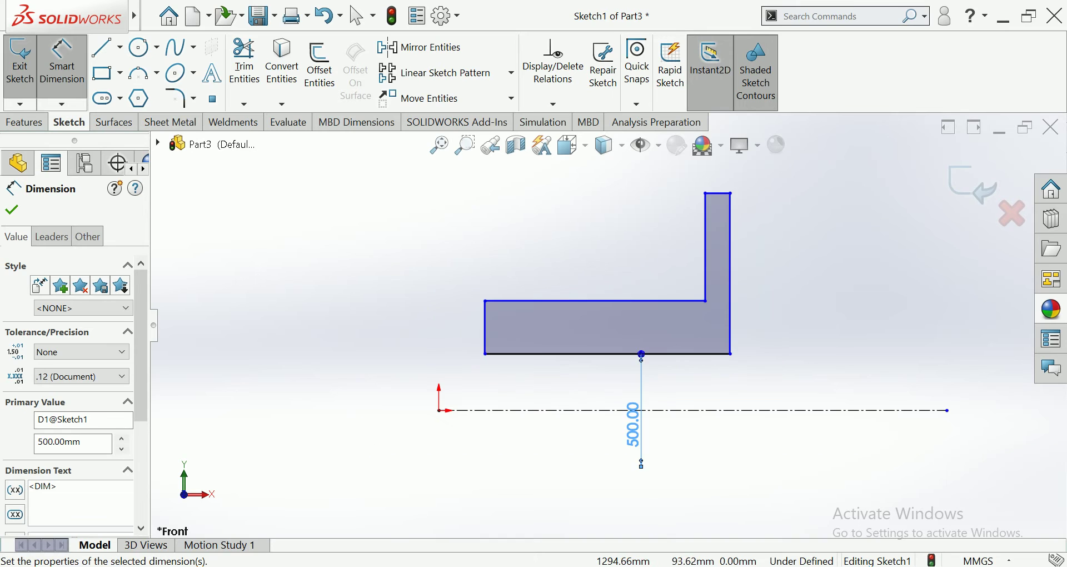
{"action": "left_click_drag", "start_coordinate": [633, 425], "coordinate": [342, 404]}
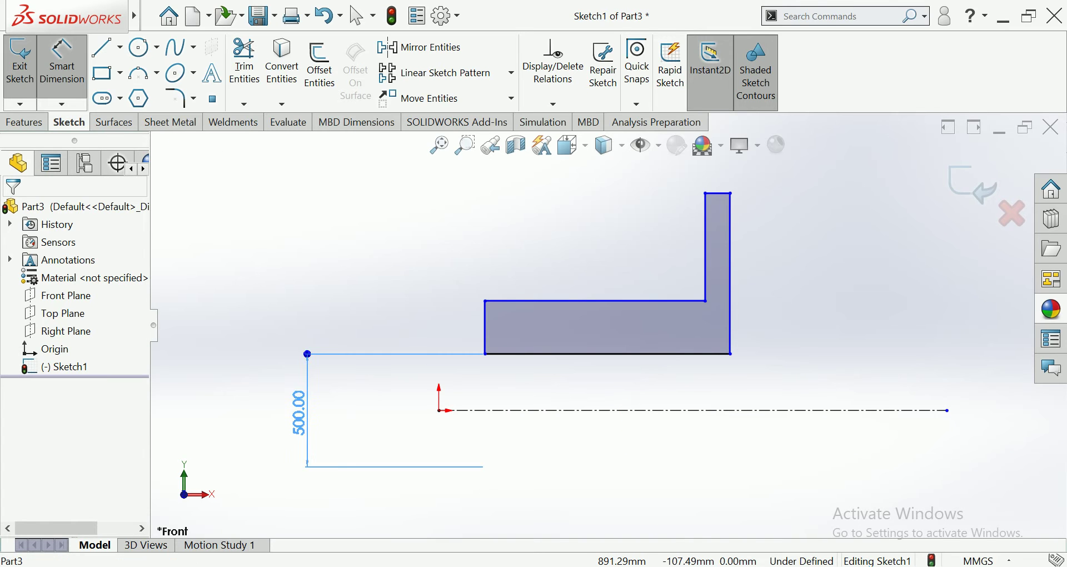
{"action": "key", "text": "Escape"}
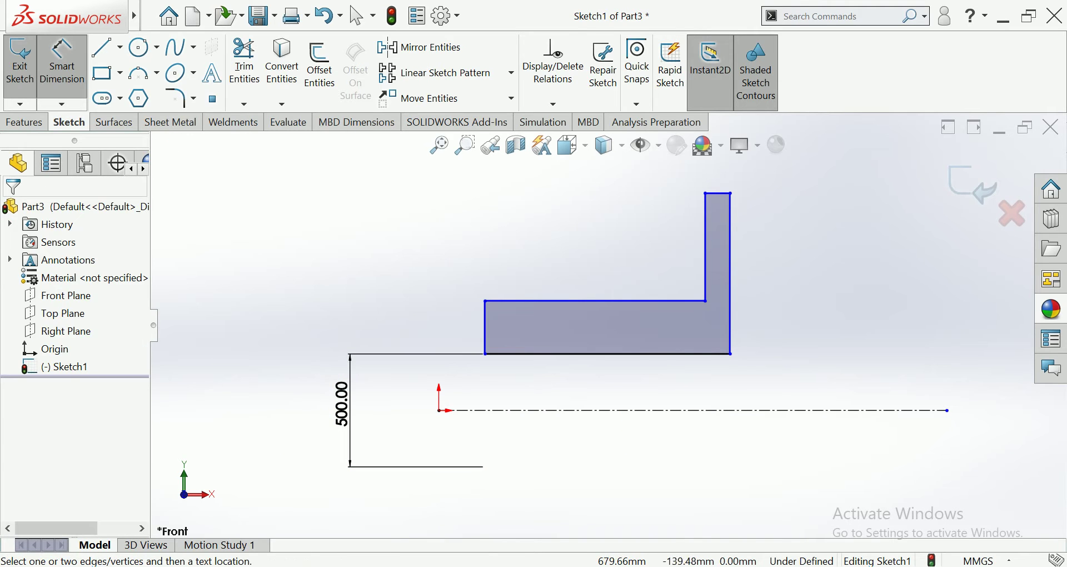
Set the hub's outer diameter to 1000 mm
{"action": "left_click", "coordinate": [595, 301]}
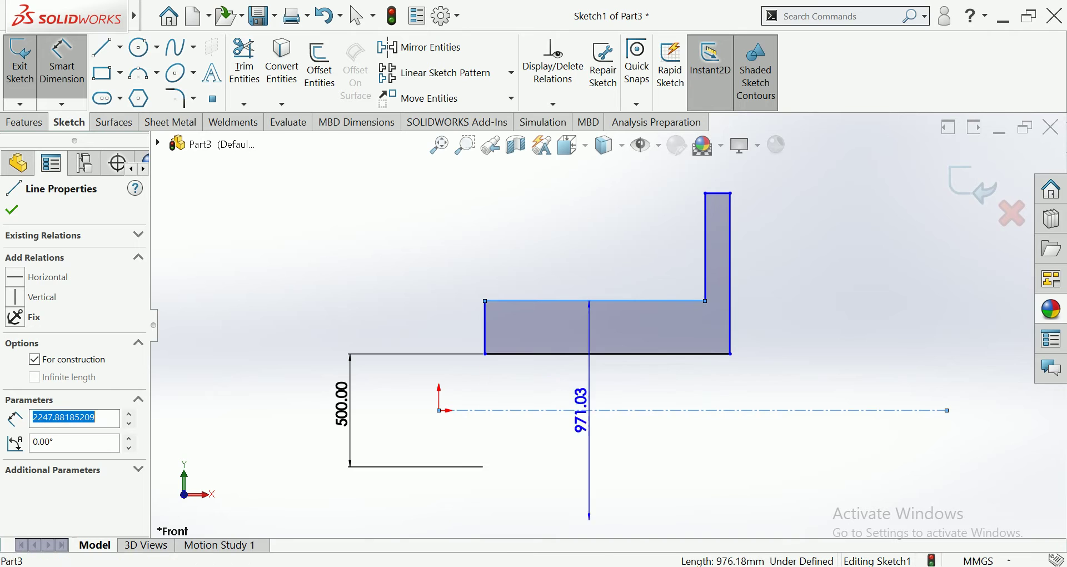
{"action": "left_click", "coordinate": [289, 411]}
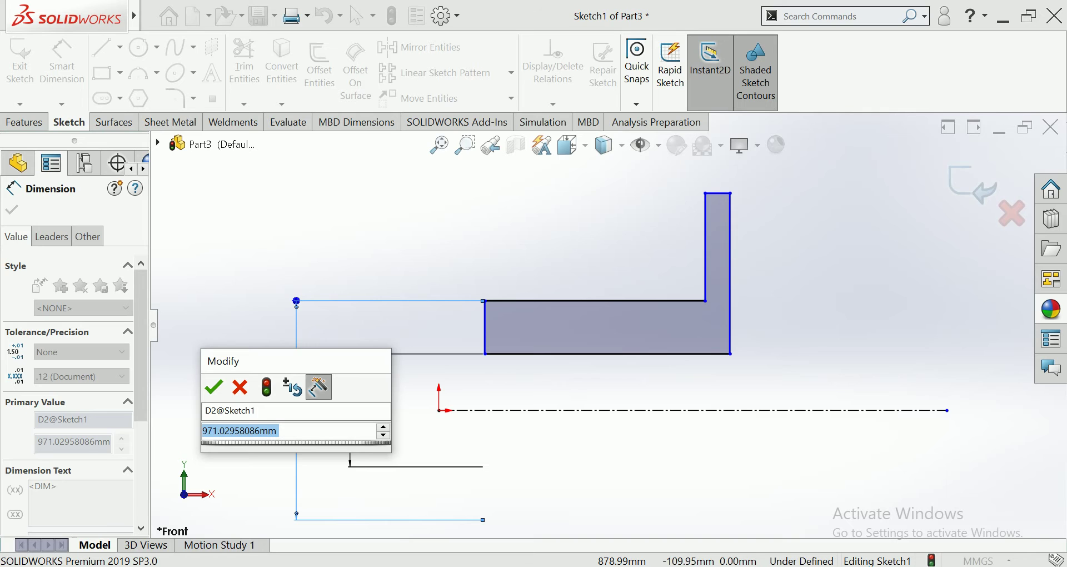
{"action": "type", "text": "1000"}
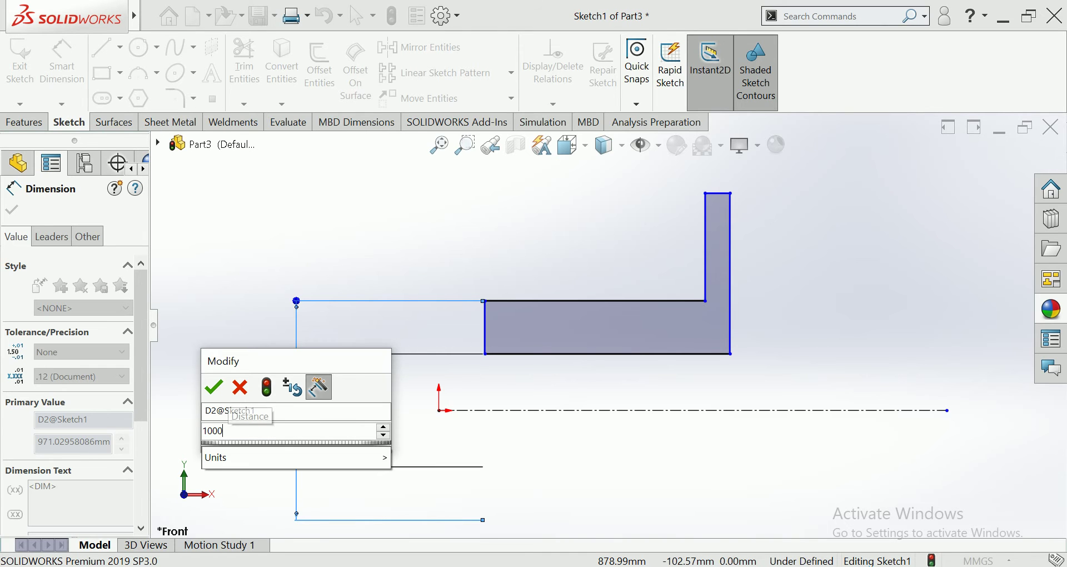
{"action": "key", "text": "Return"}
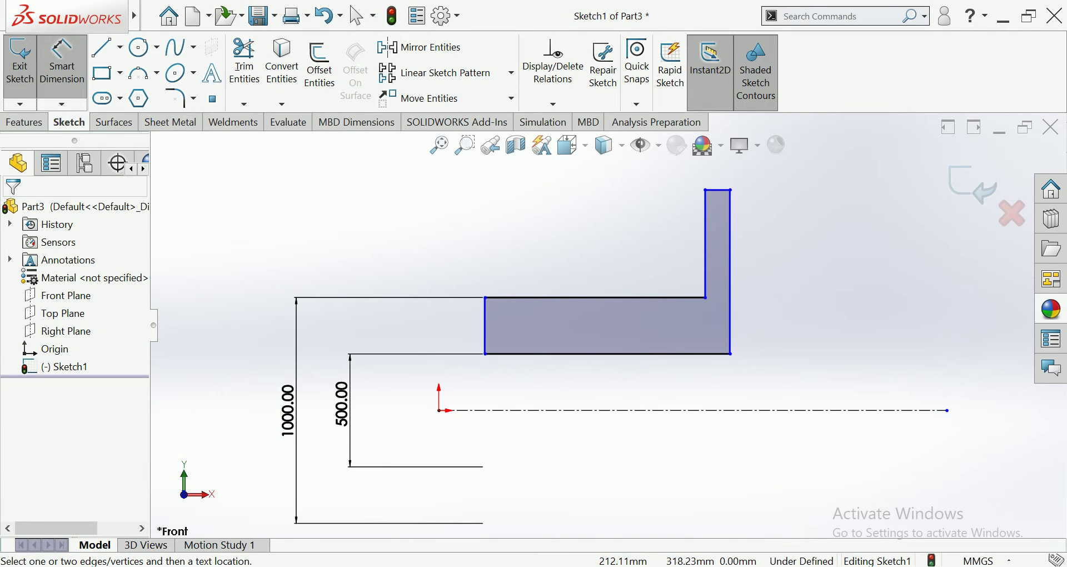
{"action": "scroll", "coordinate": [607, 324], "scroll_direction": "up", "scroll_amount": 3}
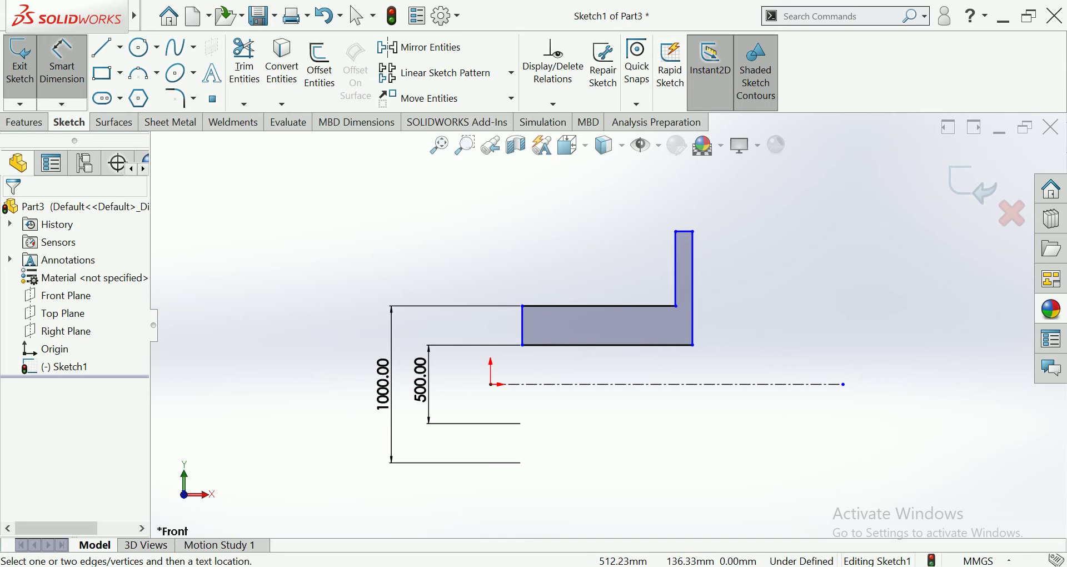
{"action": "scroll", "coordinate": [556, 333], "scroll_direction": "down", "scroll_amount": 2}
{"action": "scroll", "coordinate": [555, 333], "scroll_direction": "up", "scroll_amount": 2}
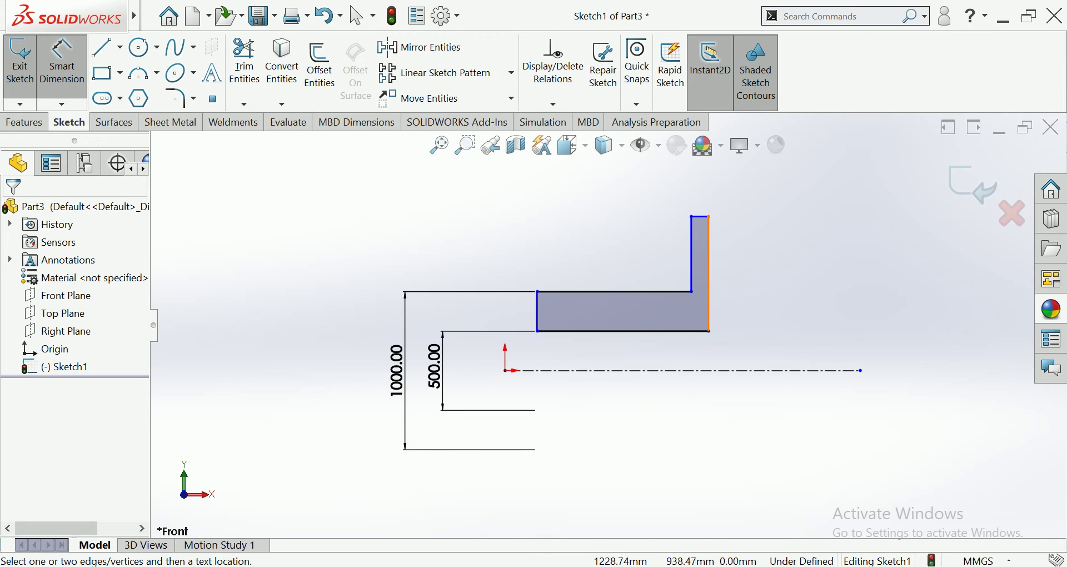
Set the flange diameter to 2000 mm and tidy the 1000 and 2000 dimension positions
{"action": "left_click", "coordinate": [700, 216]}
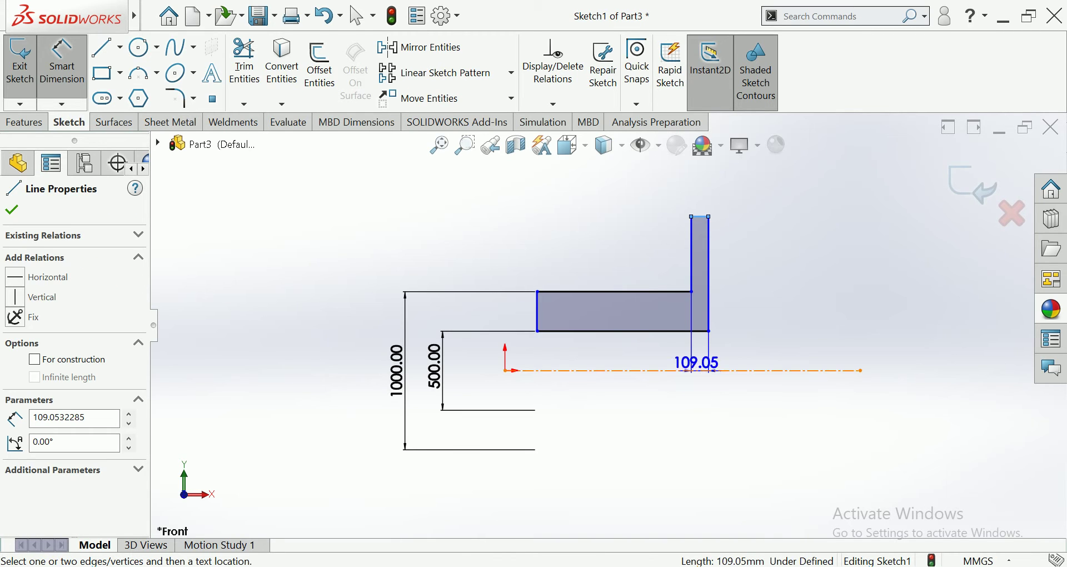
{"action": "left_click", "coordinate": [696, 371]}
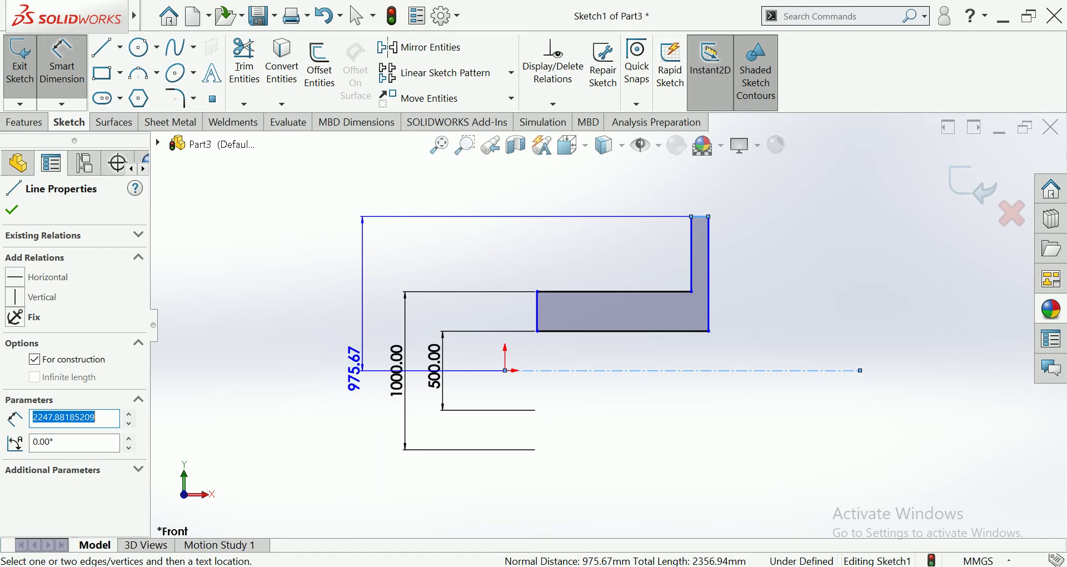
{"action": "left_click", "coordinate": [359, 392]}
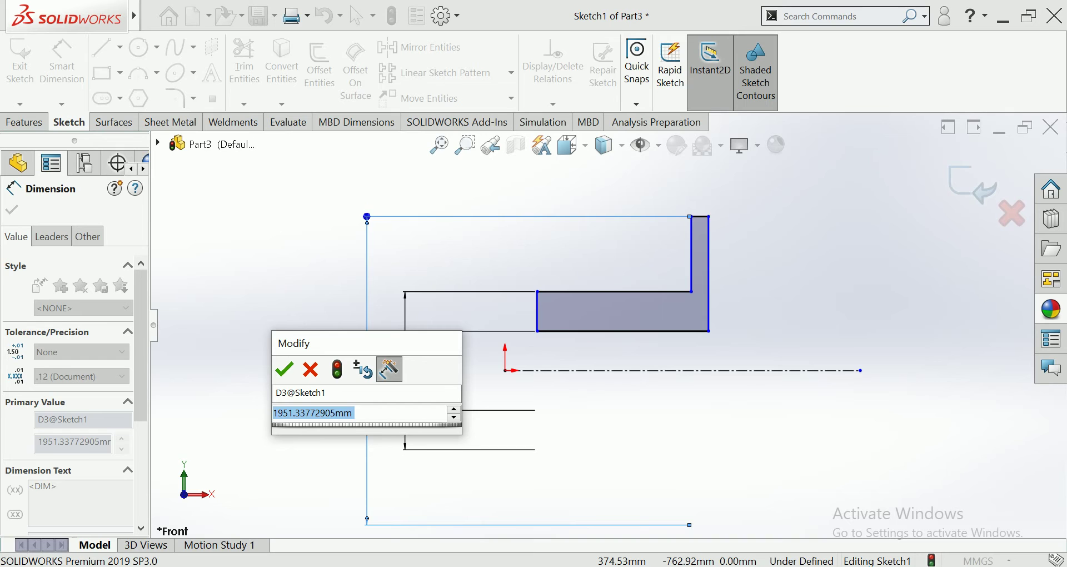
{"action": "type", "text": "2000"}
{"action": "key", "text": "Return"}
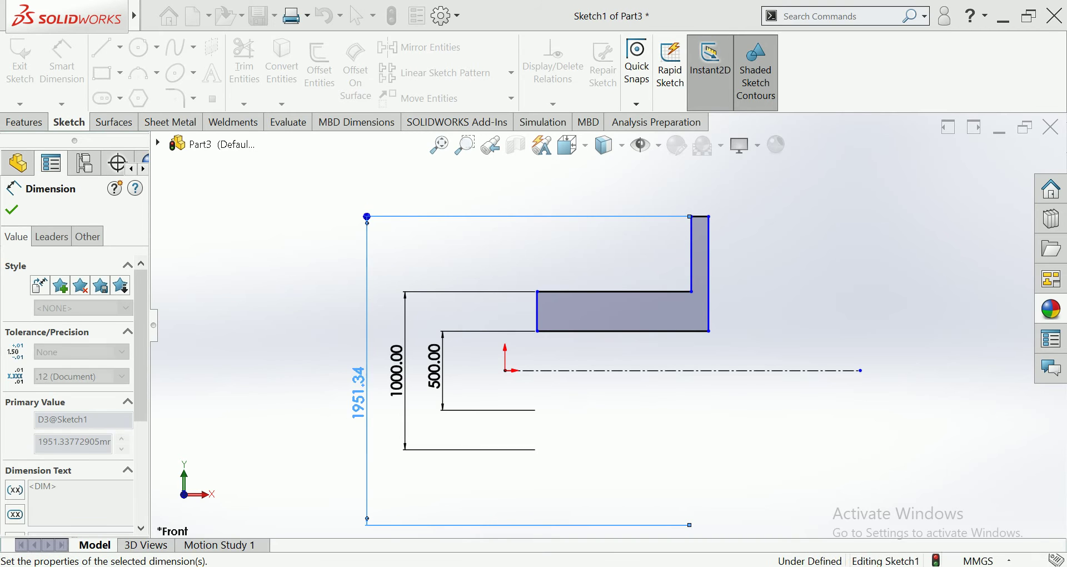
{"action": "key", "text": "Escape"}
{"action": "scroll", "coordinate": [358, 412], "scroll_direction": "down", "scroll_amount": 2}
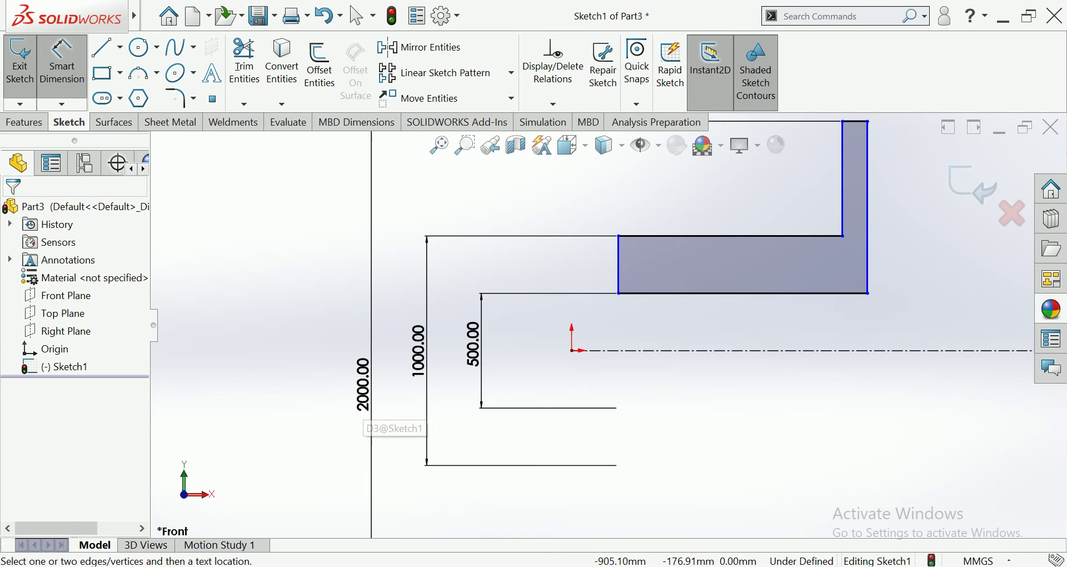
{"action": "left_click_drag", "start_coordinate": [371, 423], "coordinate": [381, 422]}
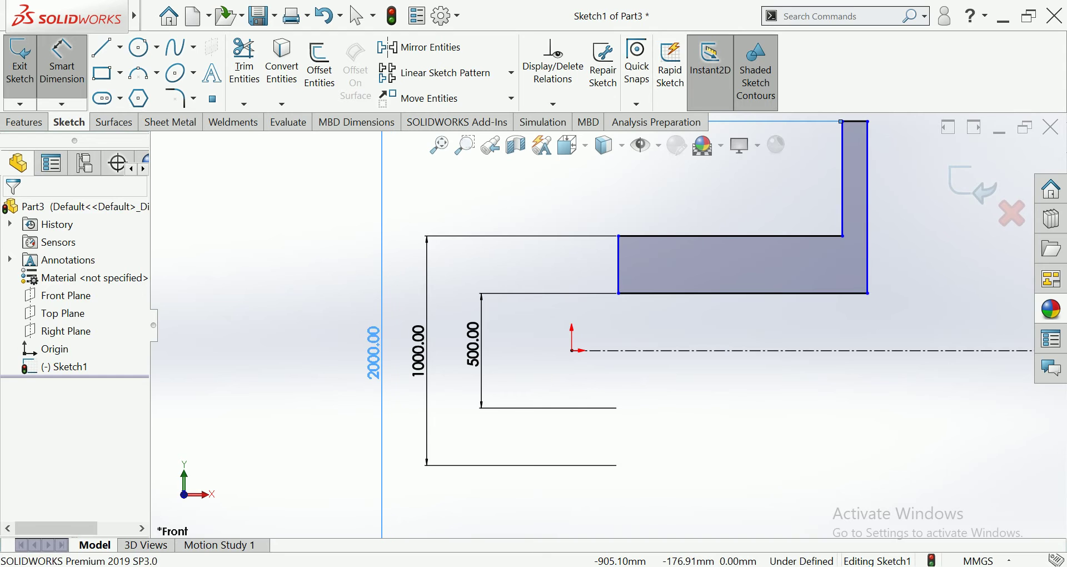
{"action": "left_click_drag", "start_coordinate": [418, 350], "coordinate": [445, 345]}
{"action": "key", "text": "Escape"}
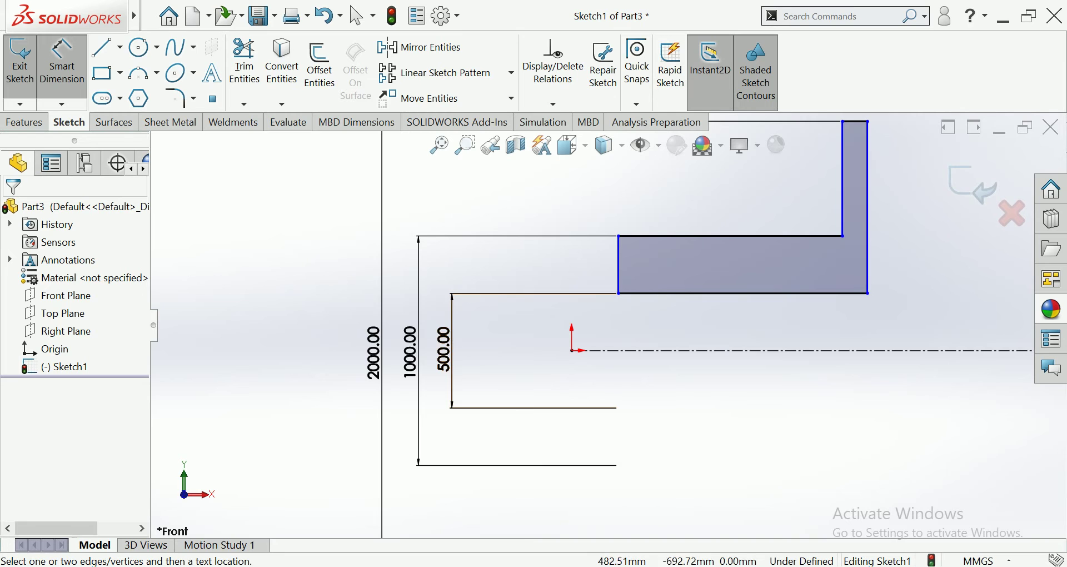
Place a length dimension on the hub's top edge
{"action": "scroll", "coordinate": [618, 386], "scroll_direction": "up", "scroll_amount": 3}
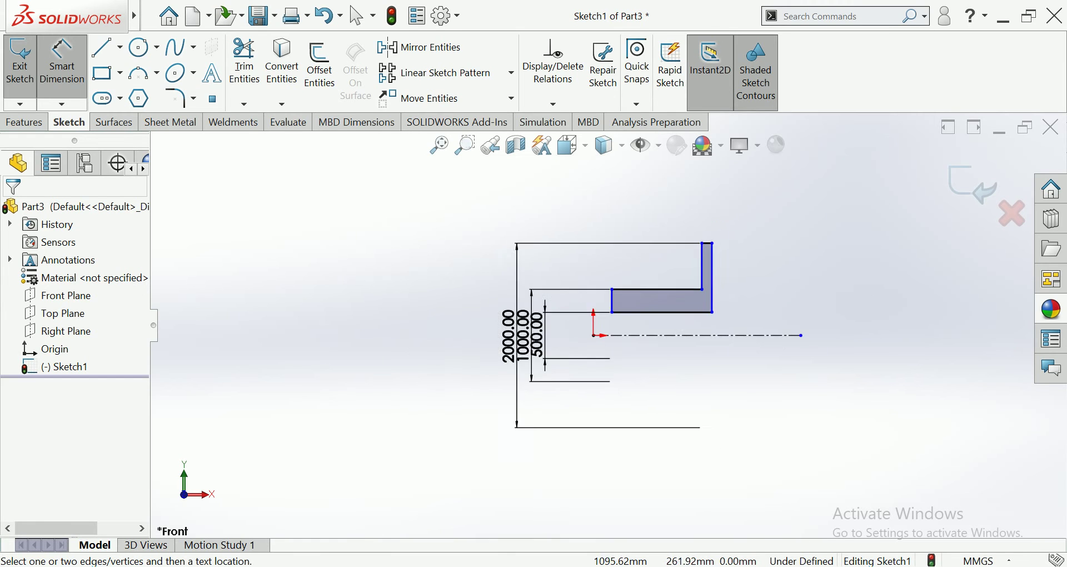
{"action": "scroll", "coordinate": [576, 287], "scroll_direction": "down", "scroll_amount": 4}
{"action": "scroll", "coordinate": [609, 325], "scroll_direction": "up", "scroll_amount": 3}
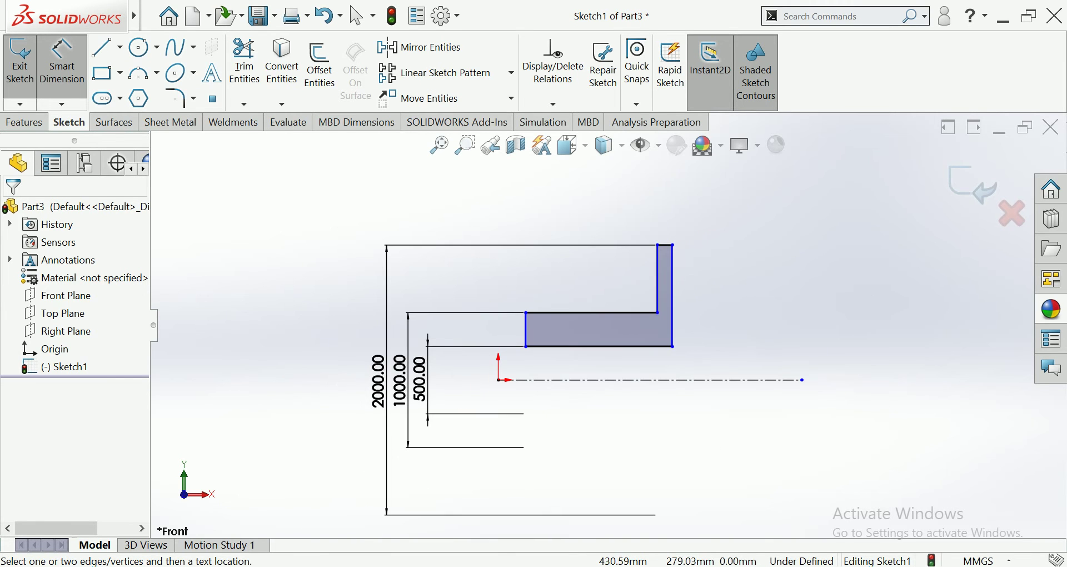
{"action": "left_click", "coordinate": [606, 313]}
{"action": "scroll", "coordinate": [607, 325], "scroll_direction": "up", "scroll_amount": 2}
{"action": "left_click", "coordinate": [594, 233]}
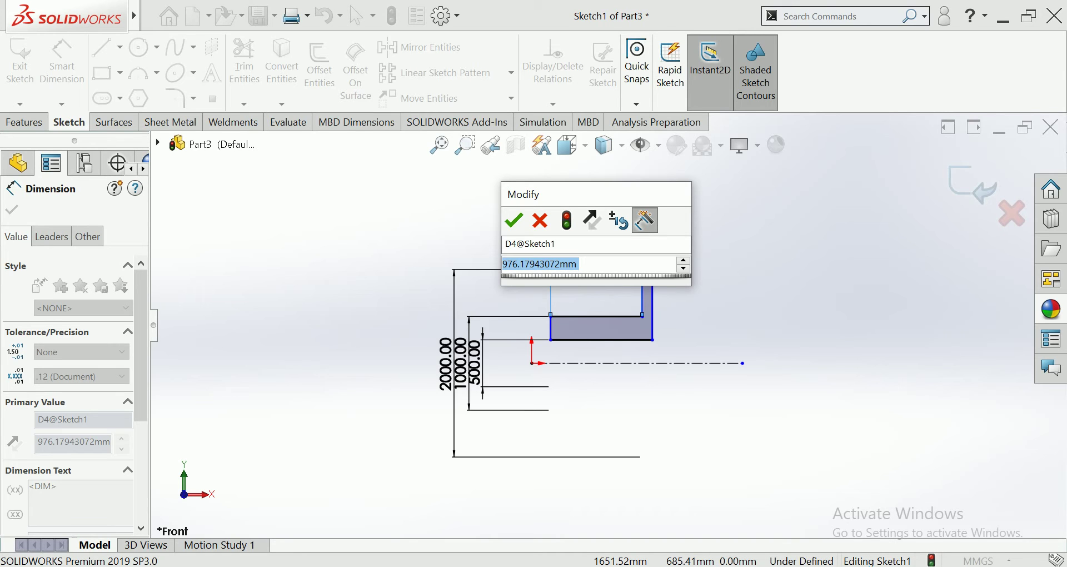
Set the hub length dimension to 980 mm
{"action": "type", "text": "9"}
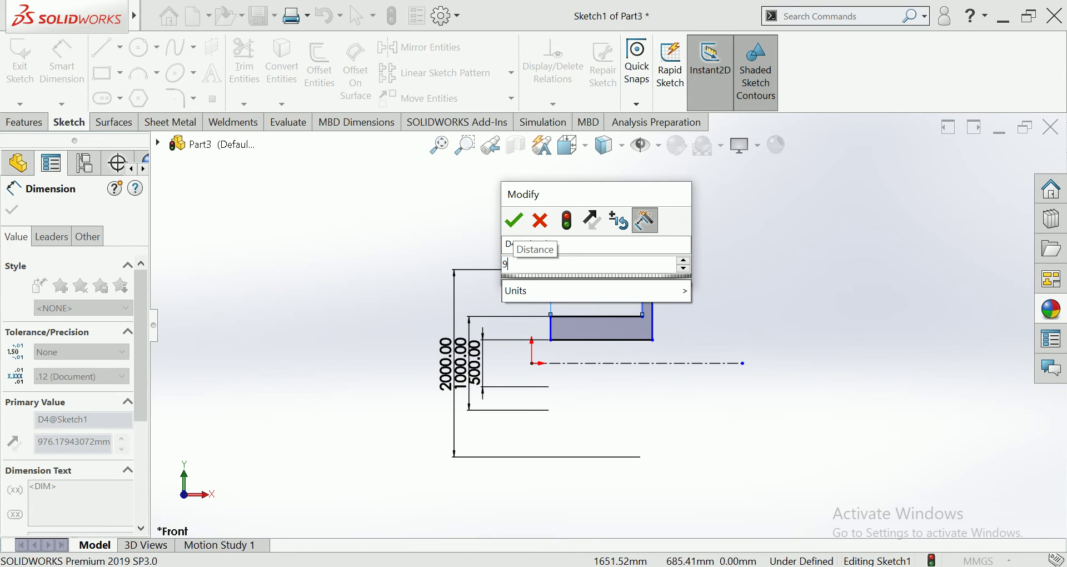
{"action": "type", "text": "80"}
{"action": "key", "text": "Return"}
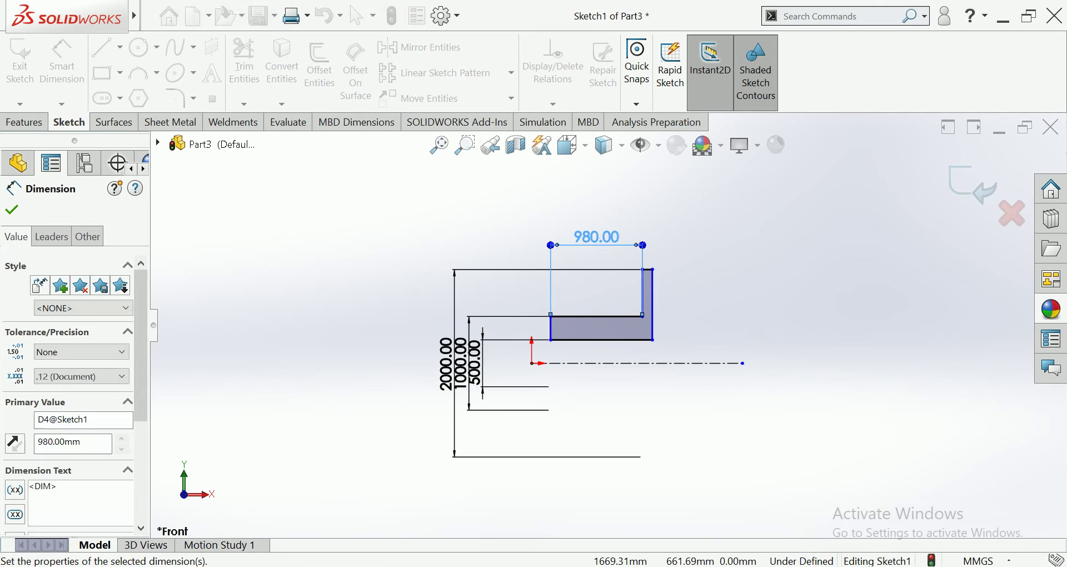
{"action": "scroll", "coordinate": [720, 282], "scroll_direction": "down", "scroll_amount": 2}
{"action": "scroll", "coordinate": [631, 244], "scroll_direction": "down", "scroll_amount": 2}
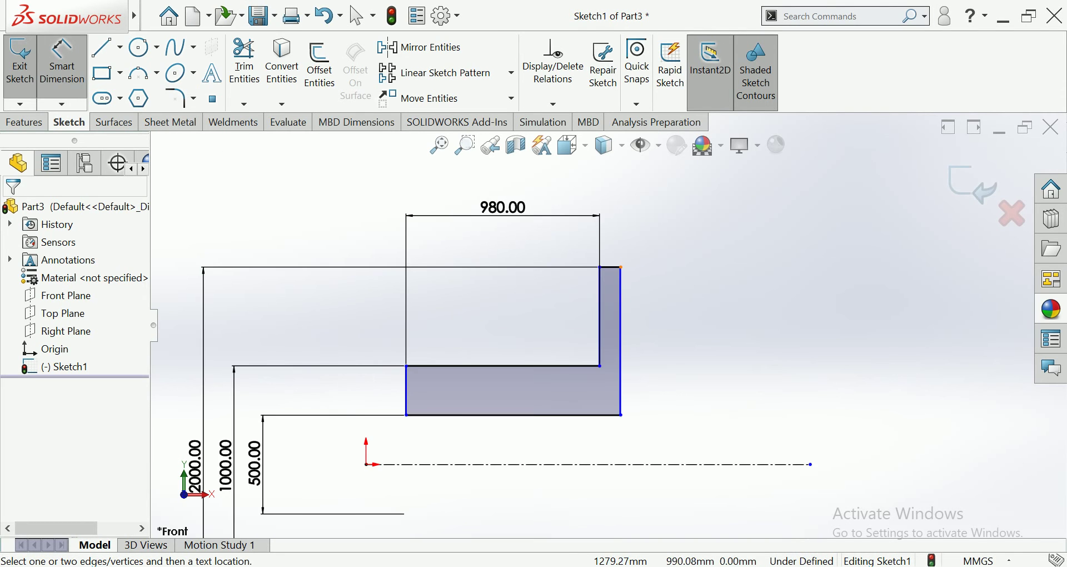
Dimension the flange's short top edge to 100 mm thickness and stop dimensioning
{"action": "left_click", "coordinate": [610, 267]}
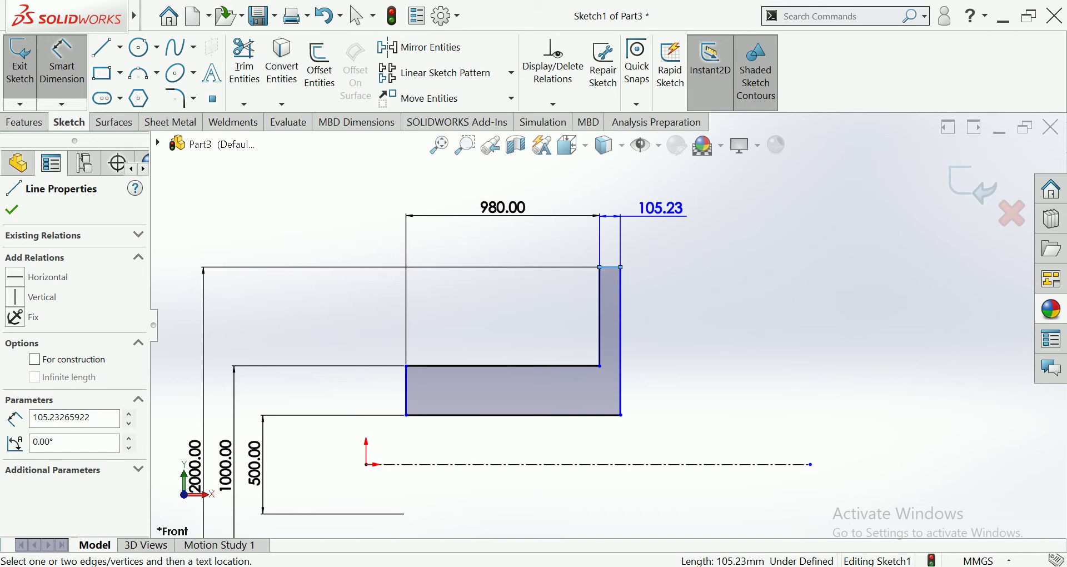
{"action": "left_click", "coordinate": [661, 208]}
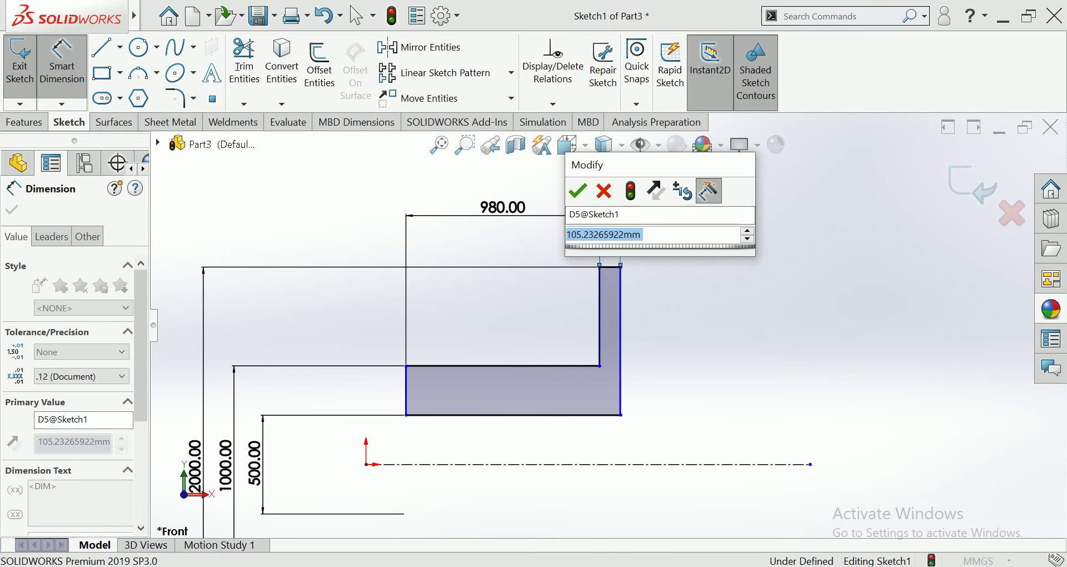
{"action": "type", "text": "100"}
{"action": "key", "text": "Return"}
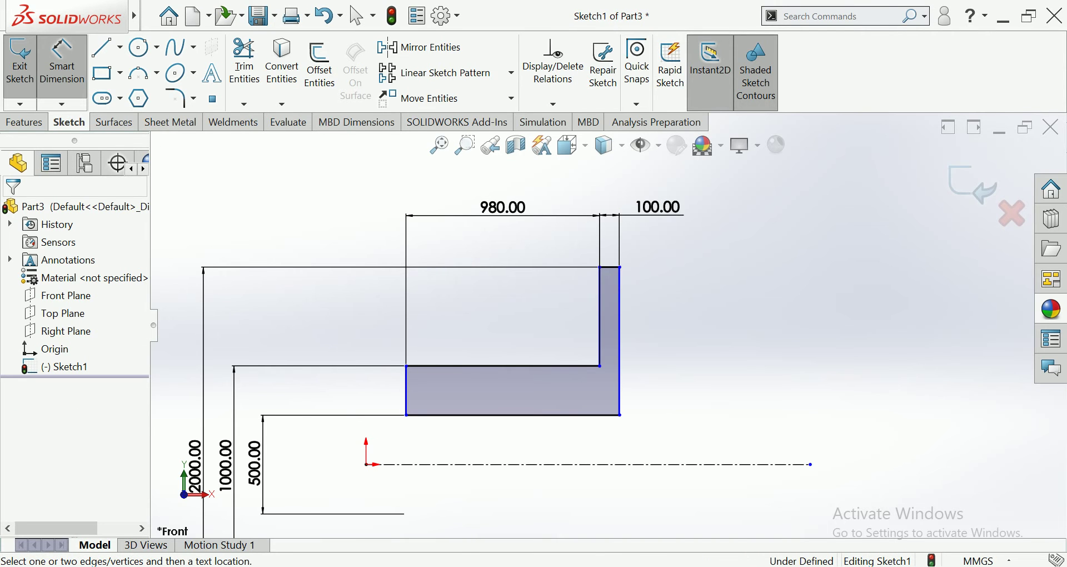
{"action": "left_click", "coordinate": [61, 62]}
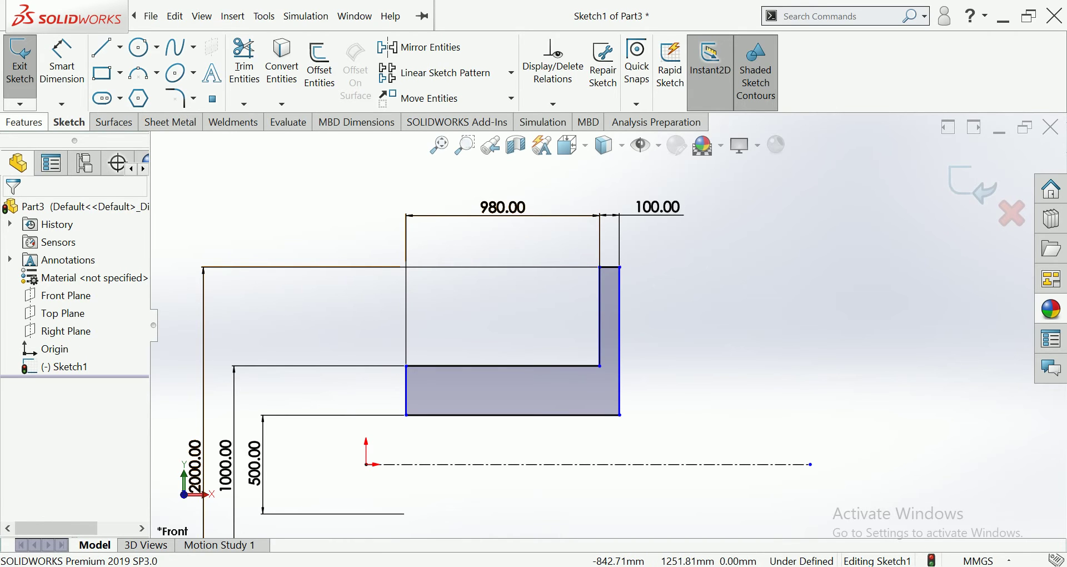
{"action": "left_click", "coordinate": [24, 121]}
Revolve the sketch 360° about the centerline into the solid Revolve1 bushing
{"action": "left_click", "coordinate": [26, 61]}
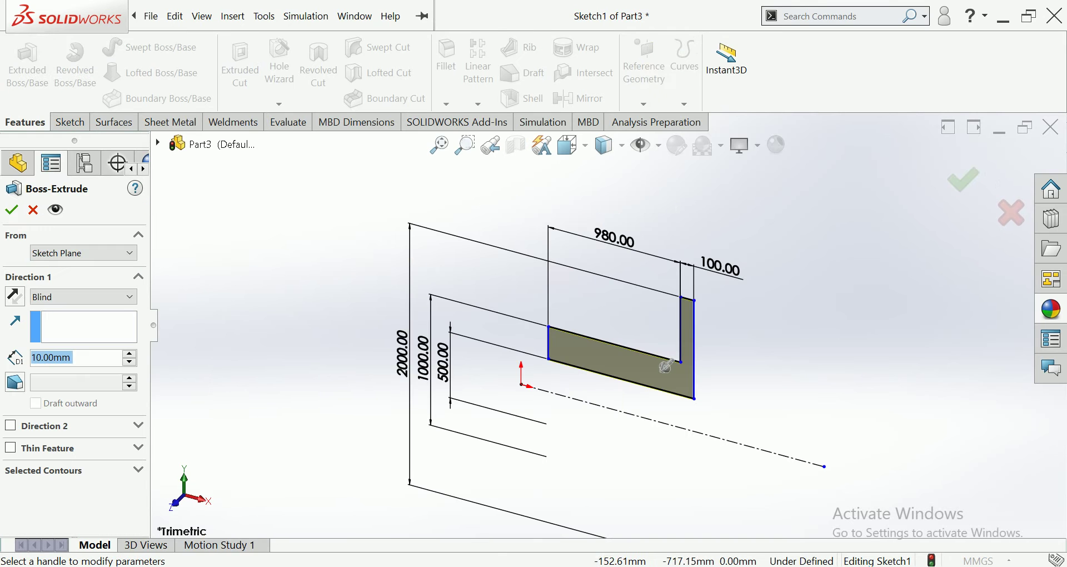
{"action": "left_click", "coordinate": [32, 209]}
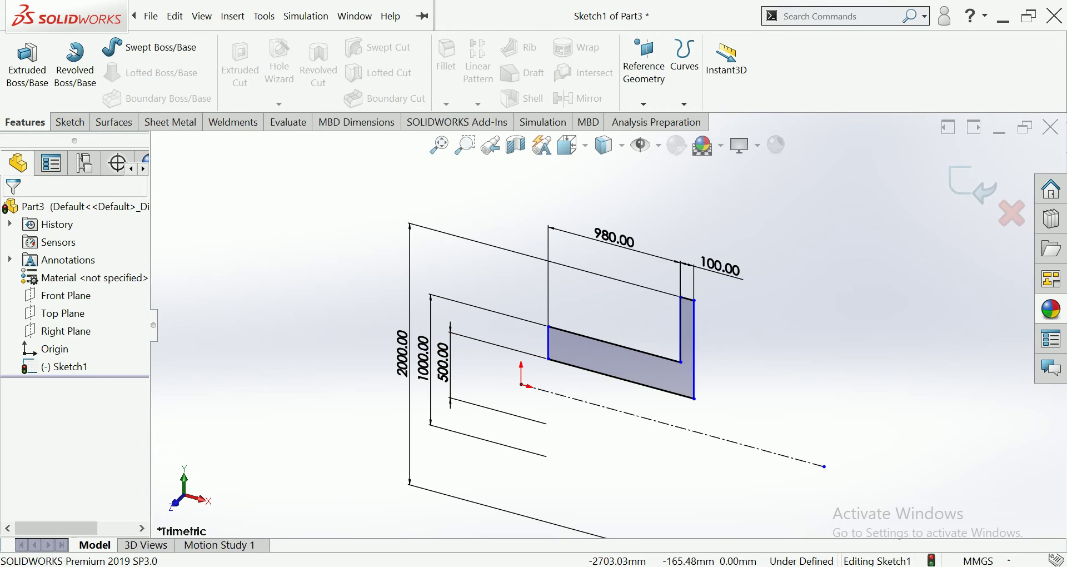
{"action": "left_click", "coordinate": [75, 67]}
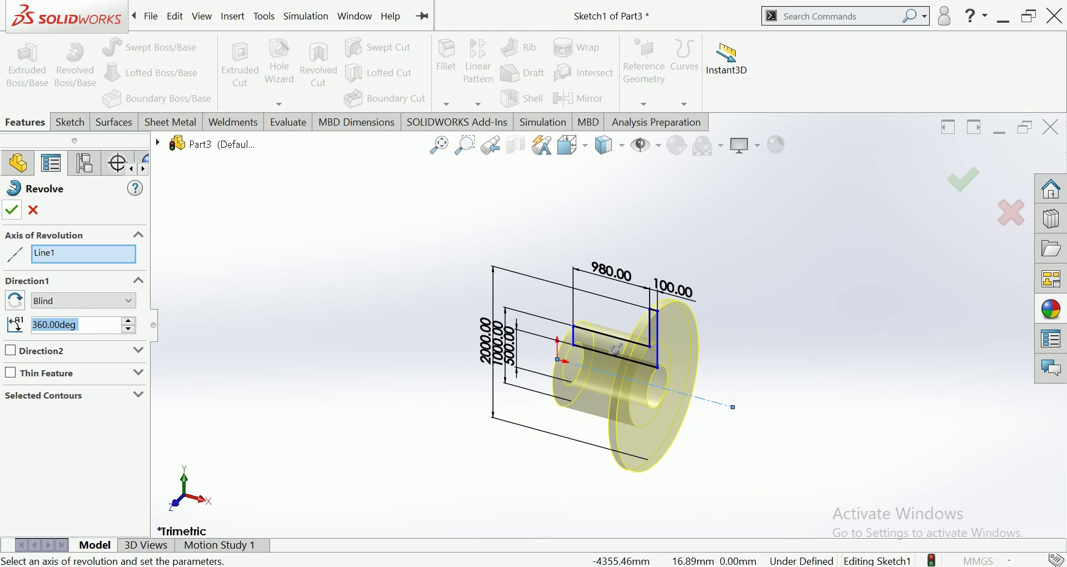
{"action": "left_click", "coordinate": [11, 210]}
{"action": "mouse_move", "coordinate": [623, 367]}
{"action": "middle_mouse_down"}
{"action": "mouse_move", "coordinate": [679, 372]}
{"action": "mouse_move", "coordinate": [648, 383]}
{"action": "middle_mouse_up"}
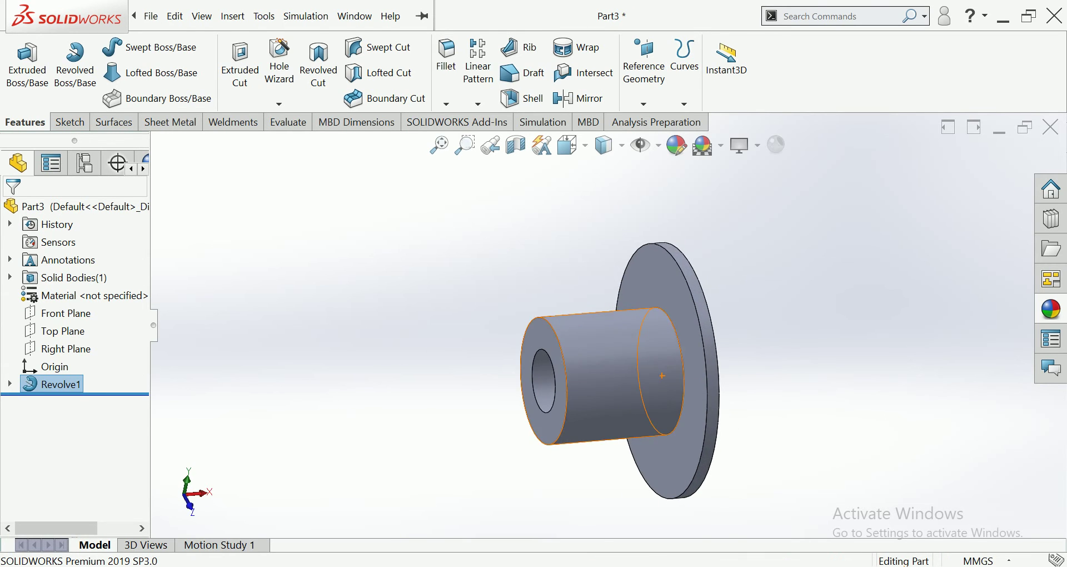
{"action": "scroll", "coordinate": [648, 383], "scroll_direction": "down", "scroll_amount": 3}
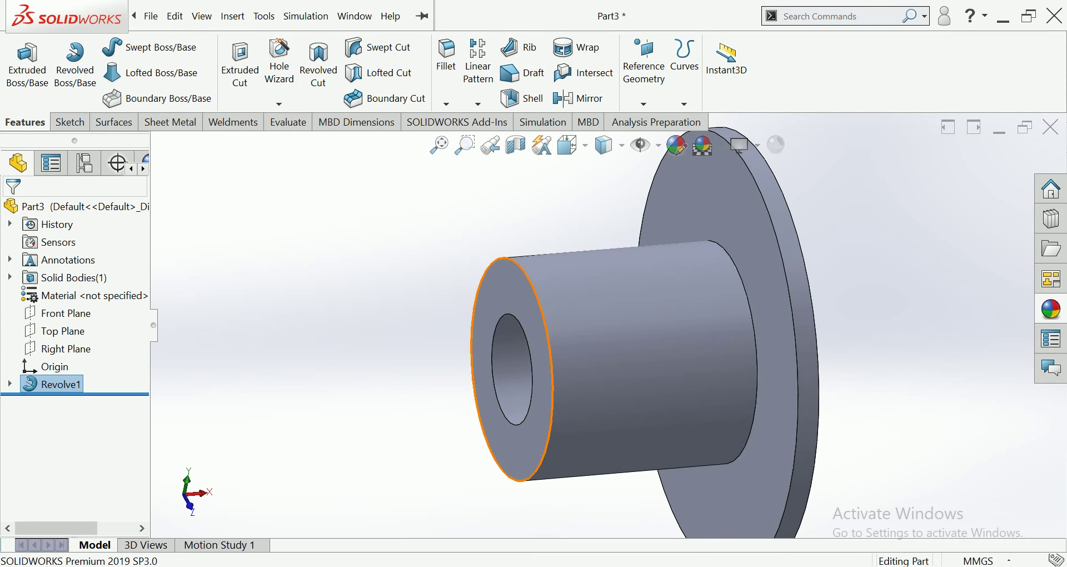
Chamfer the hub's front outer circular edge at 10 mm × 45°
{"action": "left_click", "coordinate": [545, 312]}
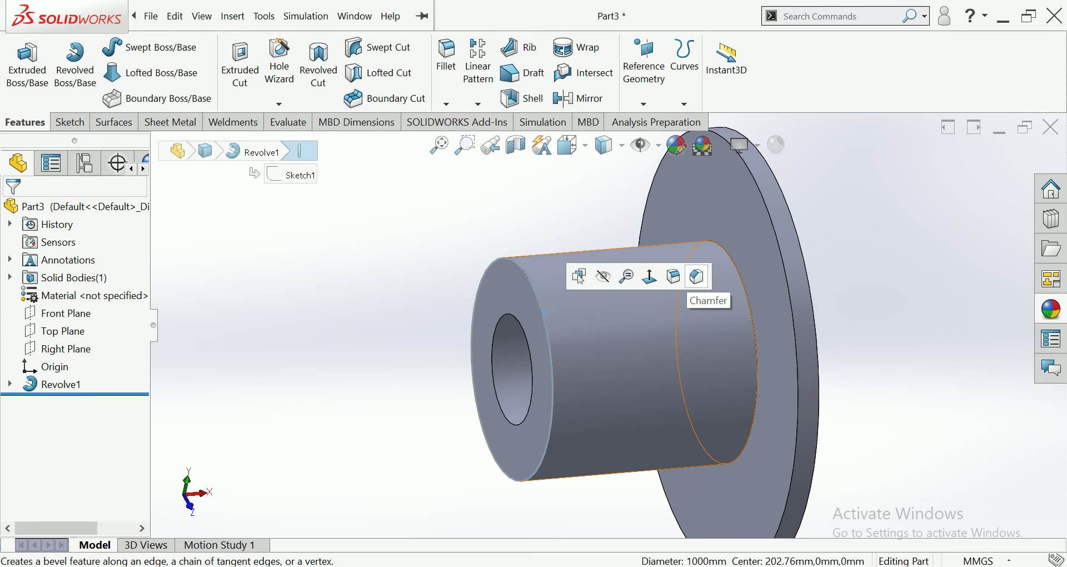
{"action": "left_click", "coordinate": [696, 276]}
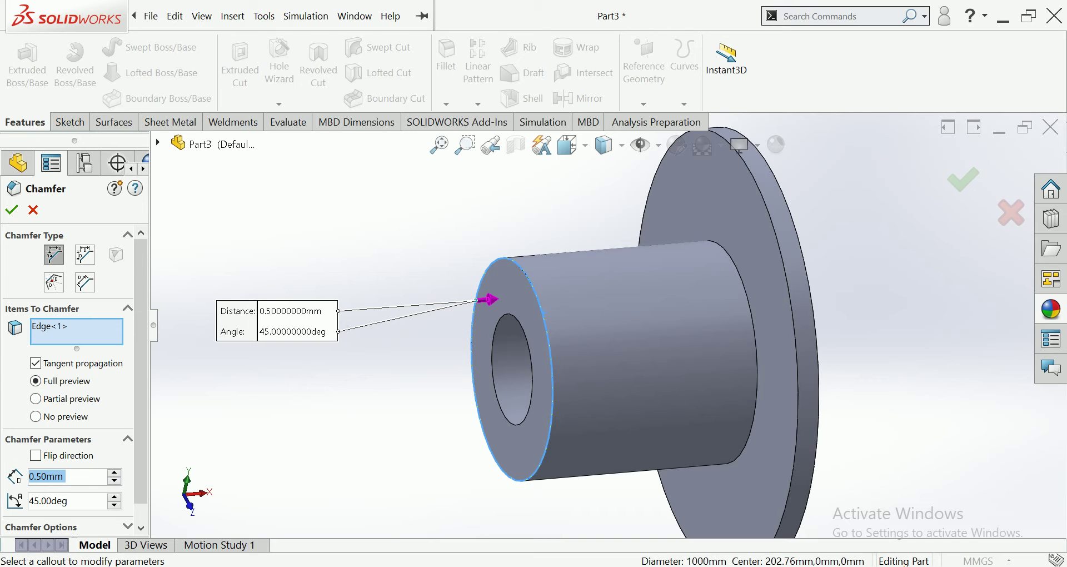
{"action": "type", "text": "5"}
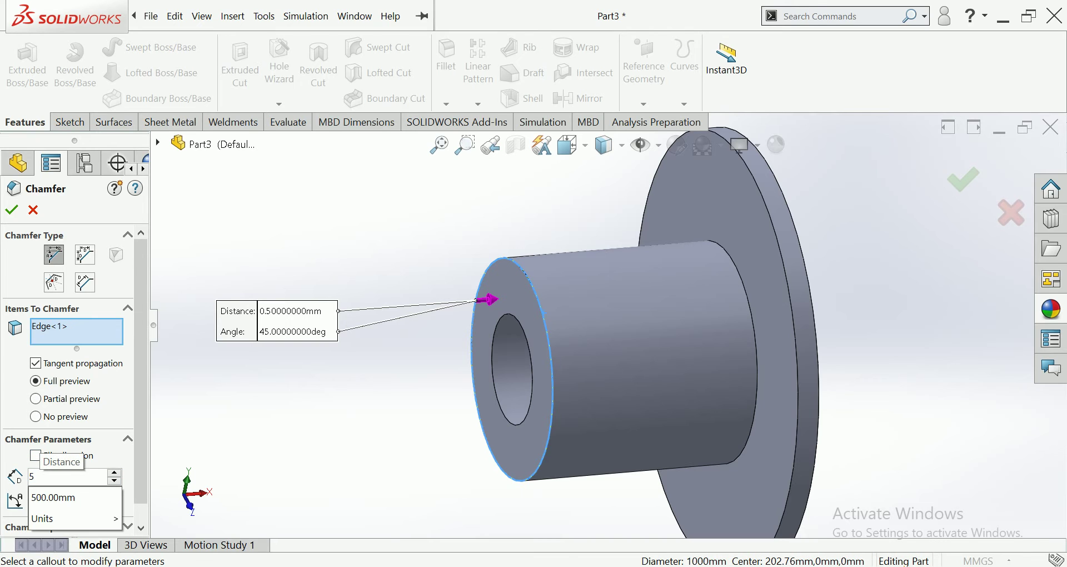
{"action": "key", "text": "Return"}
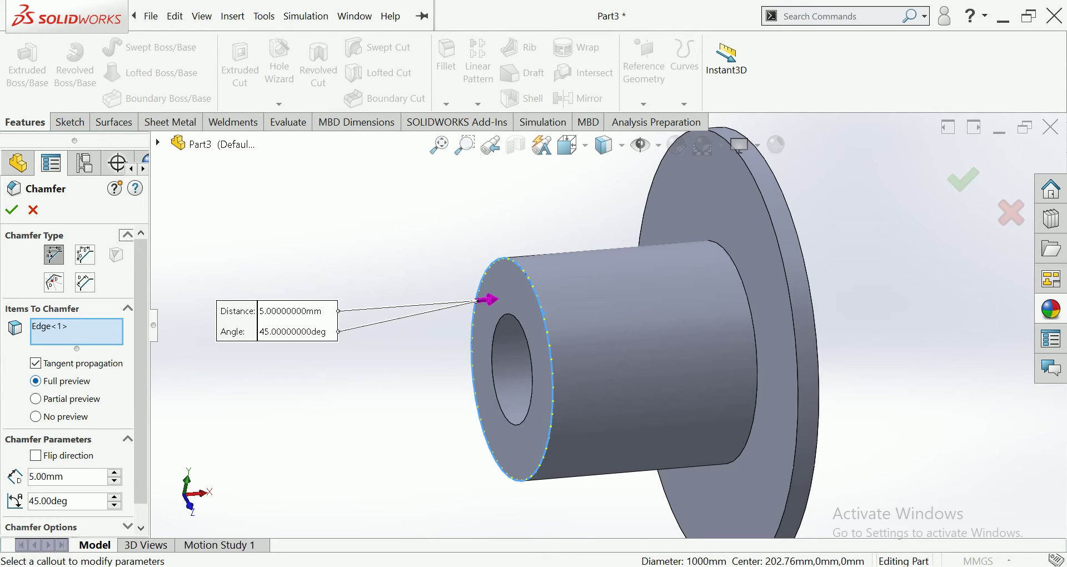
{"action": "scroll", "coordinate": [72, 378], "scroll_direction": "down", "scroll_amount": 1}
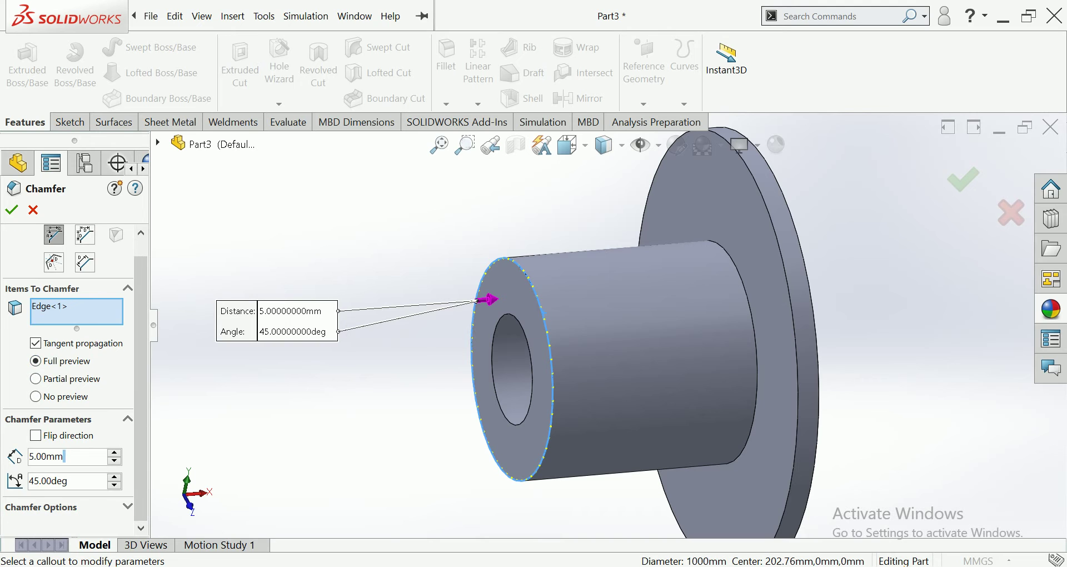
{"action": "double_click", "coordinate": [47, 457]}
{"action": "type", "text": "10"}
{"action": "key", "text": "Return"}
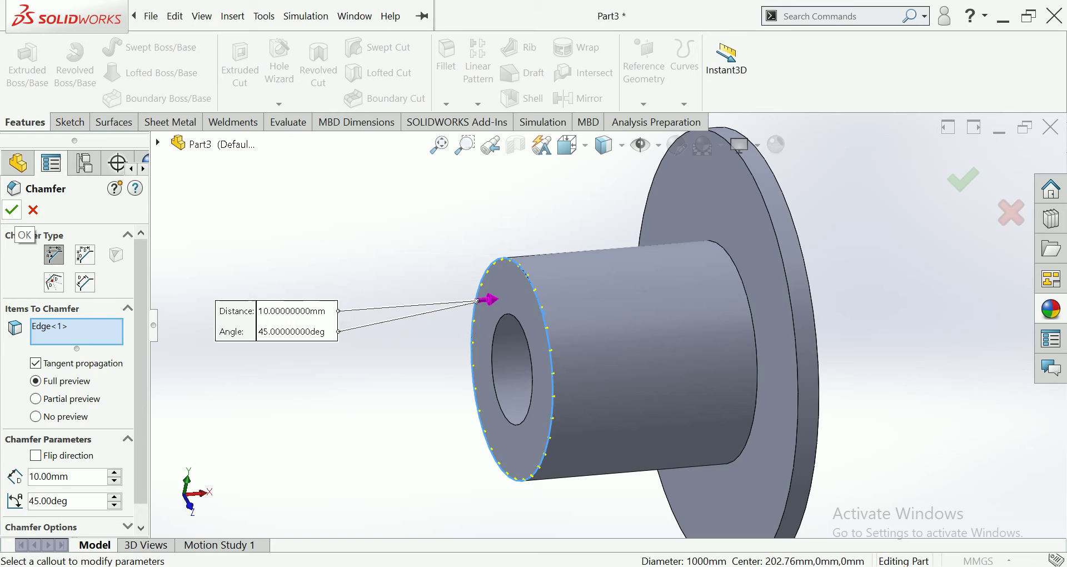
{"action": "left_click", "coordinate": [12, 210]}
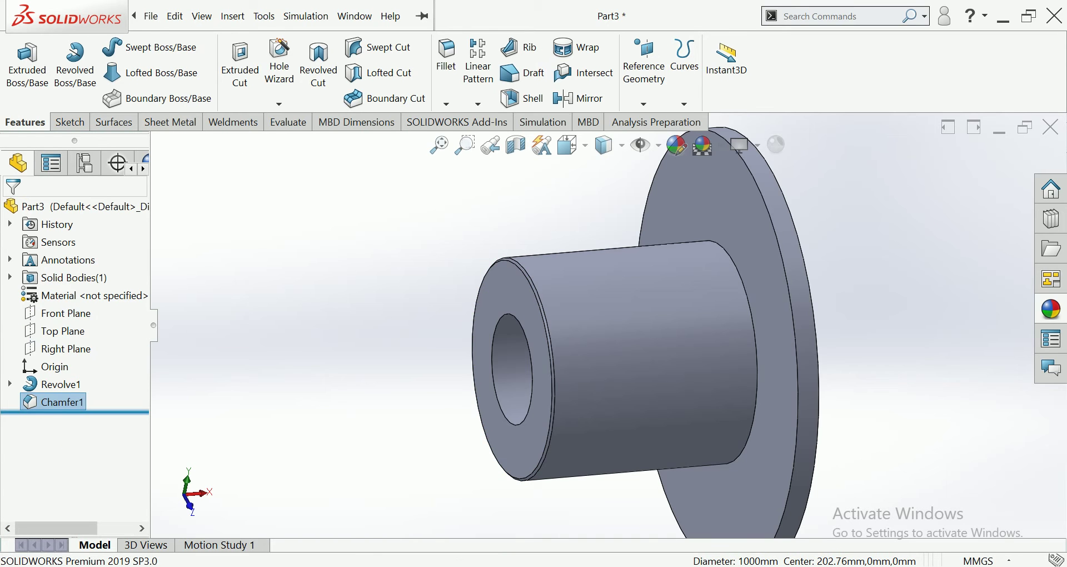
Edit Chamfer1 to a 20 mm distance and view the flange face normal to
{"action": "right_click", "coordinate": [56, 402]}
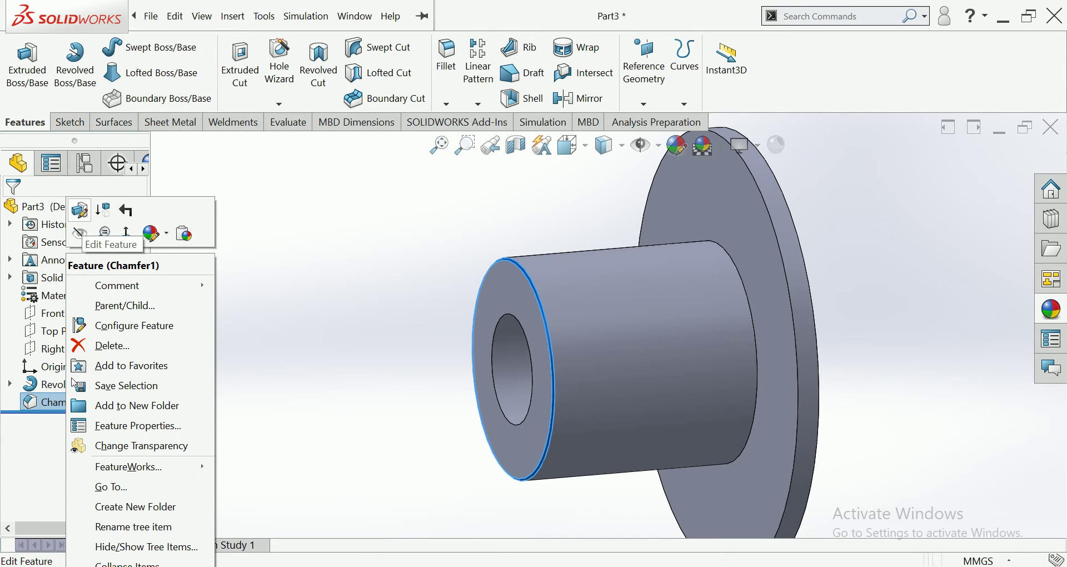
{"action": "left_click", "coordinate": [88, 235]}
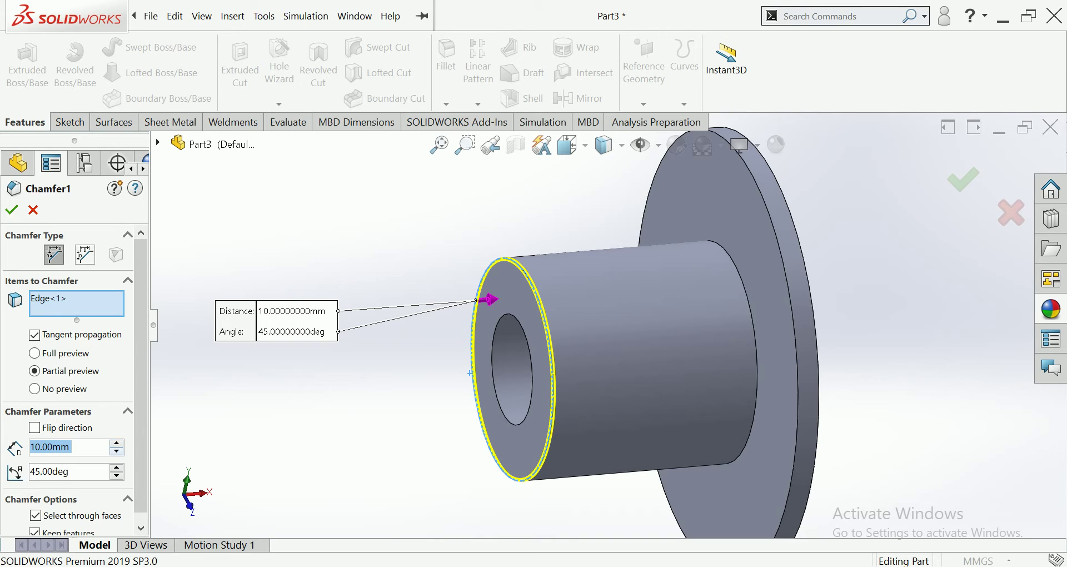
{"action": "type", "text": "20"}
{"action": "key", "text": "Return"}
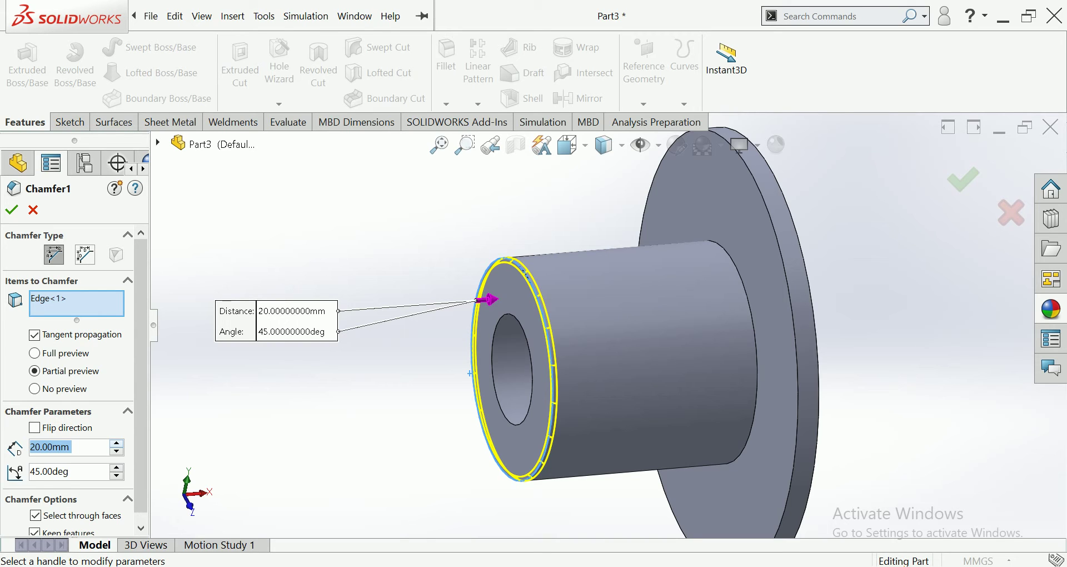
{"action": "left_click", "coordinate": [11, 210]}
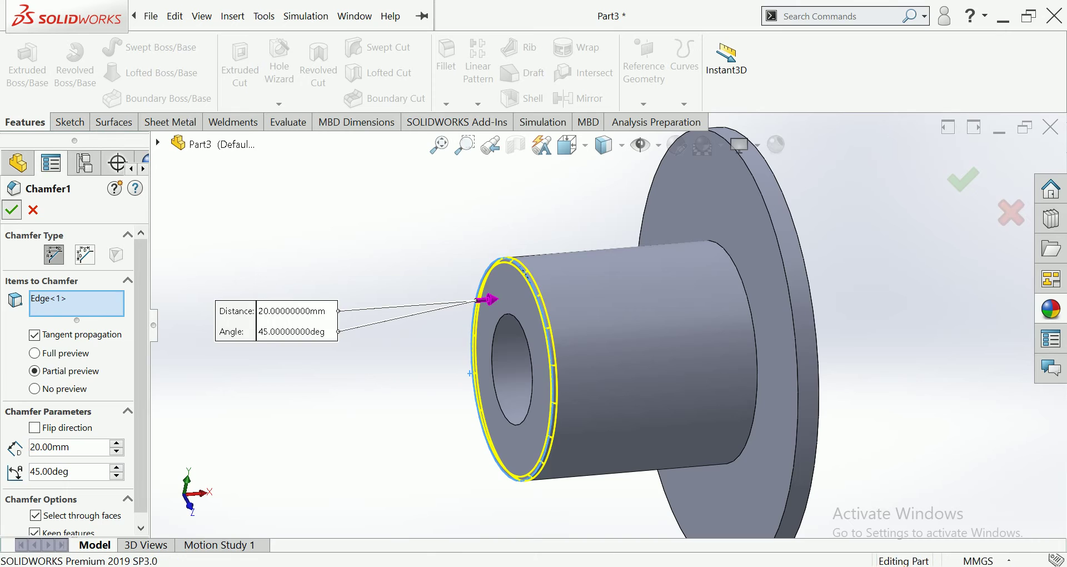
{"action": "key", "text": "ctrl+8"}
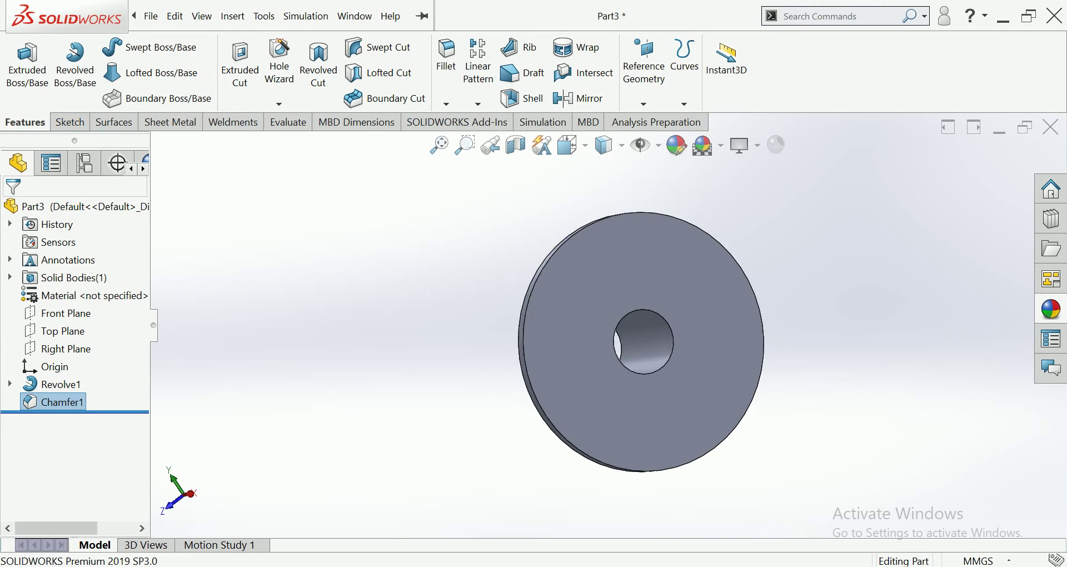
Sketch a center rectangle on the flange face's top rim, viewed straight on
{"action": "key", "text": "ctrl+shift+z"}
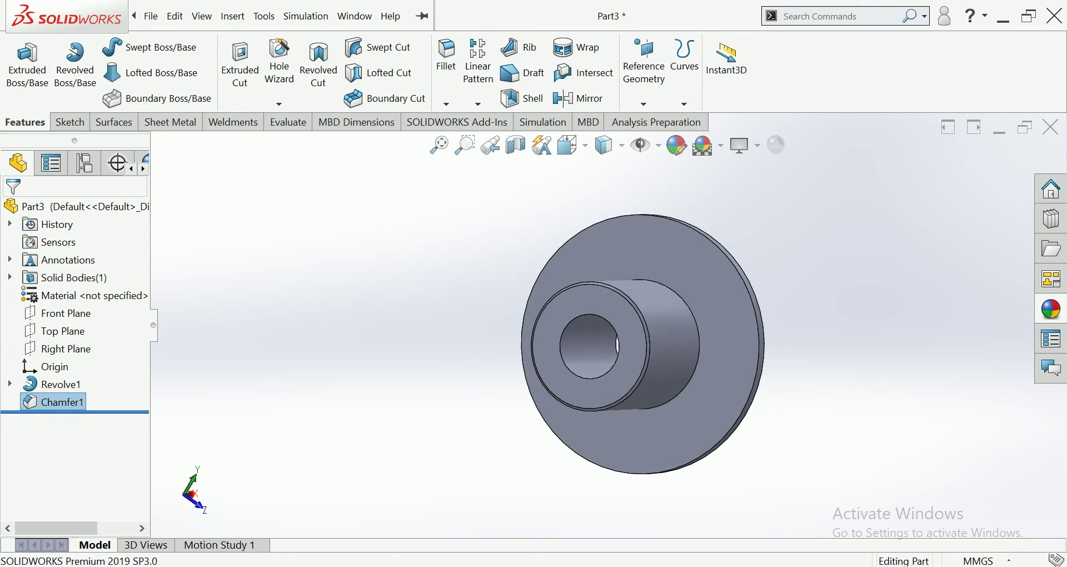
{"action": "left_click", "coordinate": [686, 260]}
{"action": "left_click", "coordinate": [735, 224]}
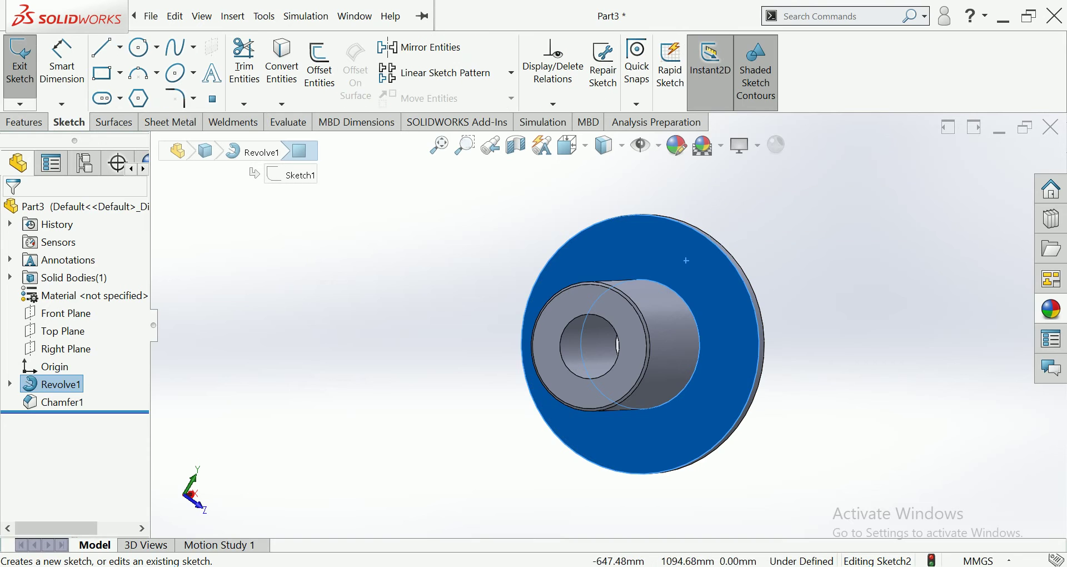
{"action": "left_click", "coordinate": [568, 146]}
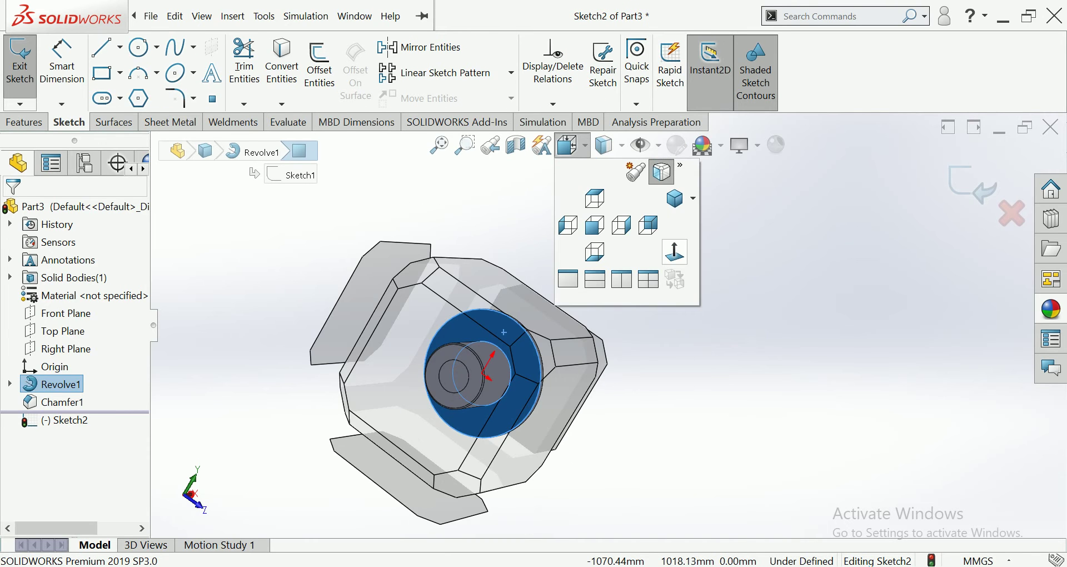
{"action": "left_click", "coordinate": [674, 251]}
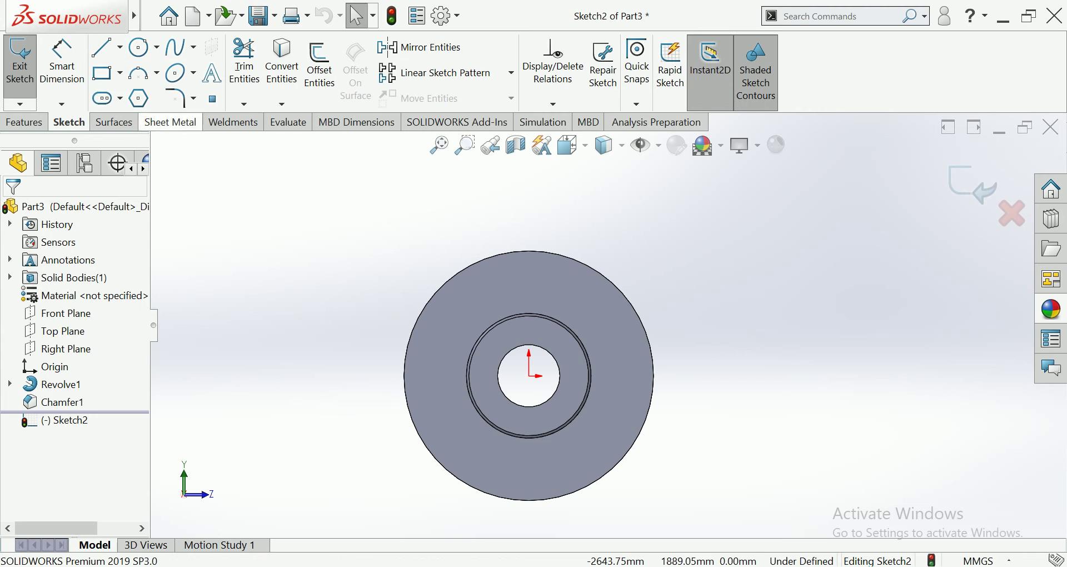
{"action": "left_click", "coordinate": [119, 73]}
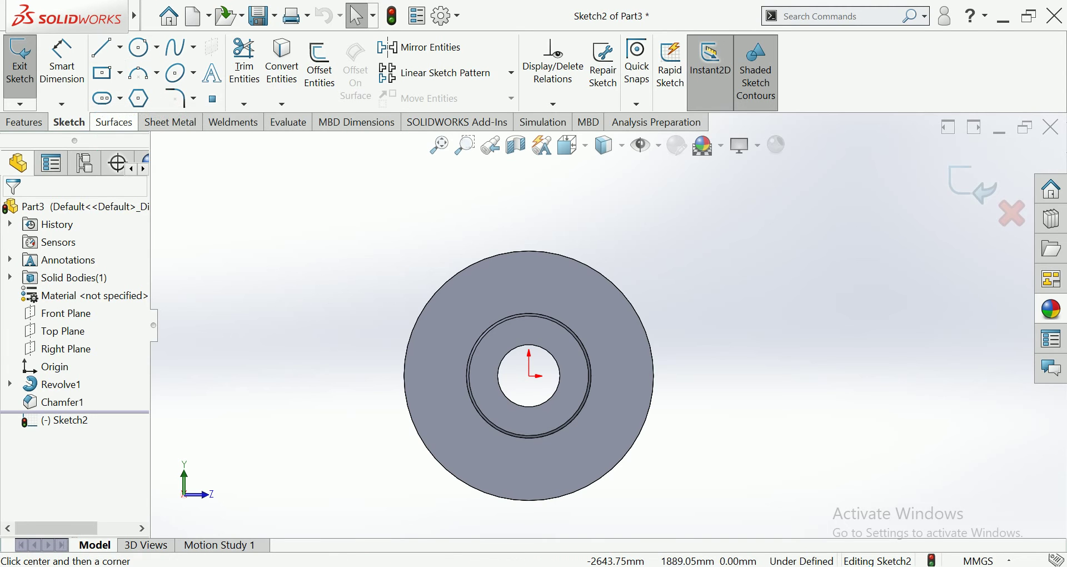
{"action": "left_click", "coordinate": [529, 251]}
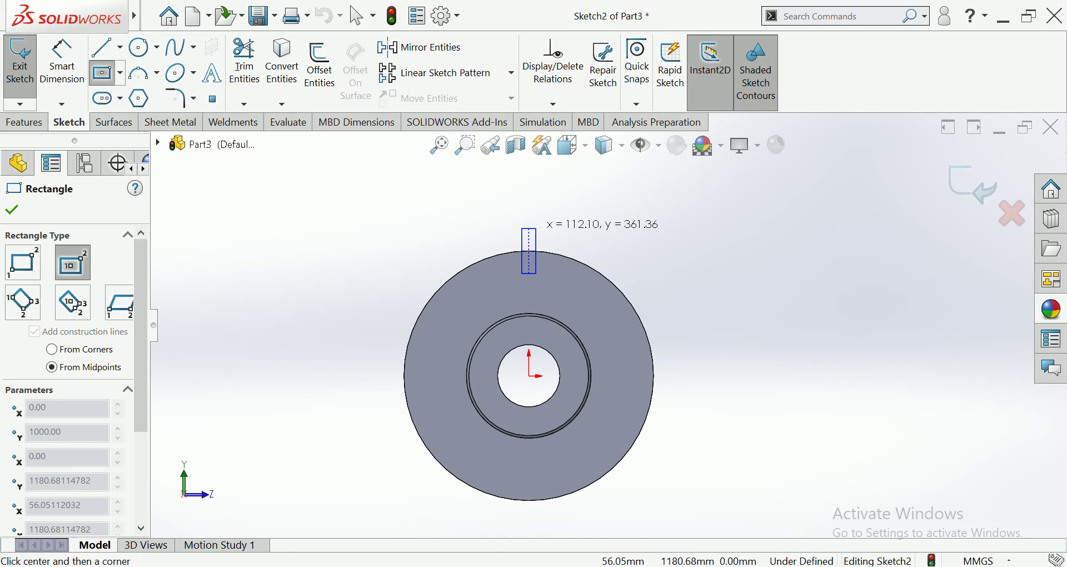
{"action": "left_click", "coordinate": [535, 229]}
{"action": "scroll", "coordinate": [535, 228], "scroll_direction": "down", "scroll_amount": 2}
Dimension the rectangle's height to 360 mm
{"action": "left_click", "coordinate": [62, 61]}
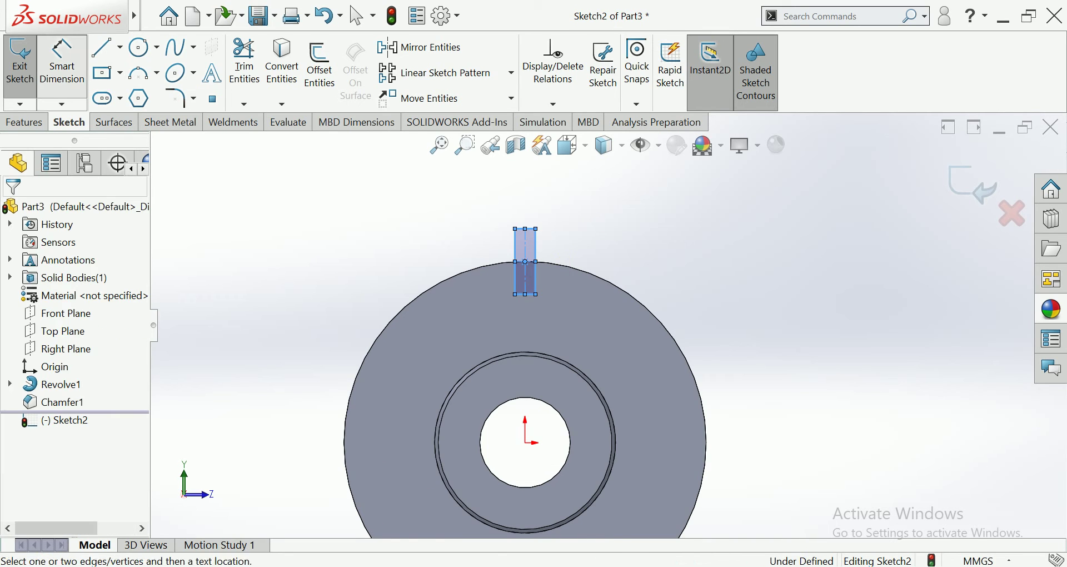
{"action": "scroll", "coordinate": [515, 241], "scroll_direction": "down", "scroll_amount": 2}
{"action": "left_click", "coordinate": [513, 250]}
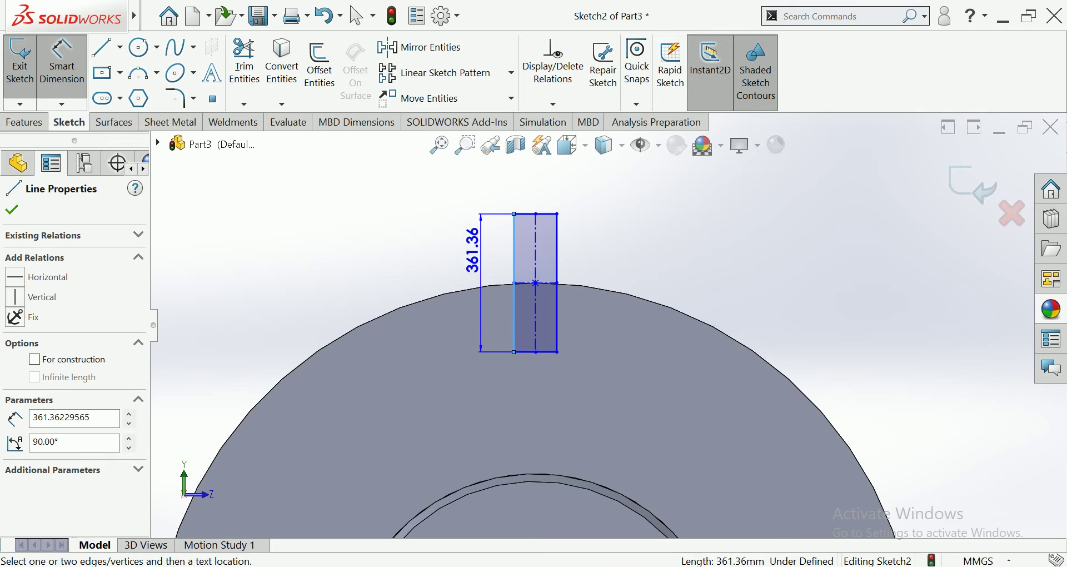
{"action": "left_click", "coordinate": [479, 255]}
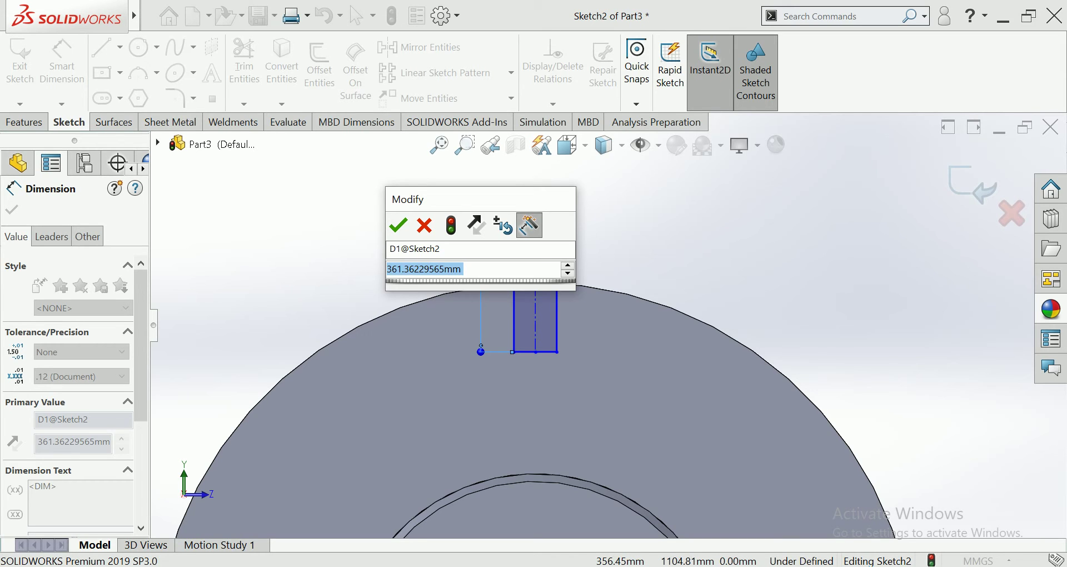
{"action": "type", "text": "360"}
{"action": "key", "text": "Return"}
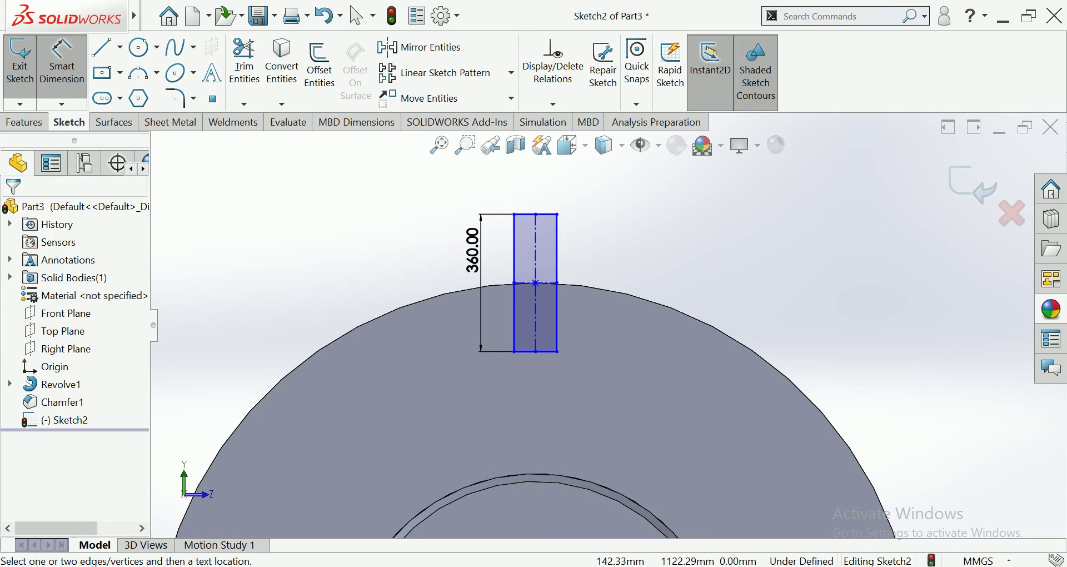
Dimension the rectangle's width to 110 mm, then correct it to 80 mm
{"action": "left_click", "coordinate": [535, 214]}
{"action": "left_click", "coordinate": [535, 181]}
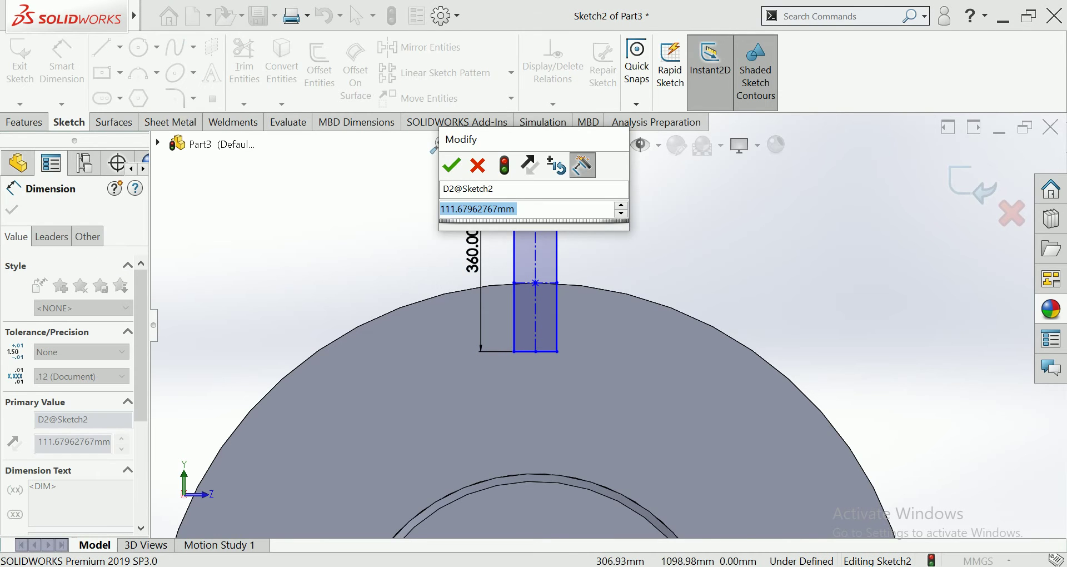
{"action": "type", "text": "110"}
{"action": "key", "text": "Return"}
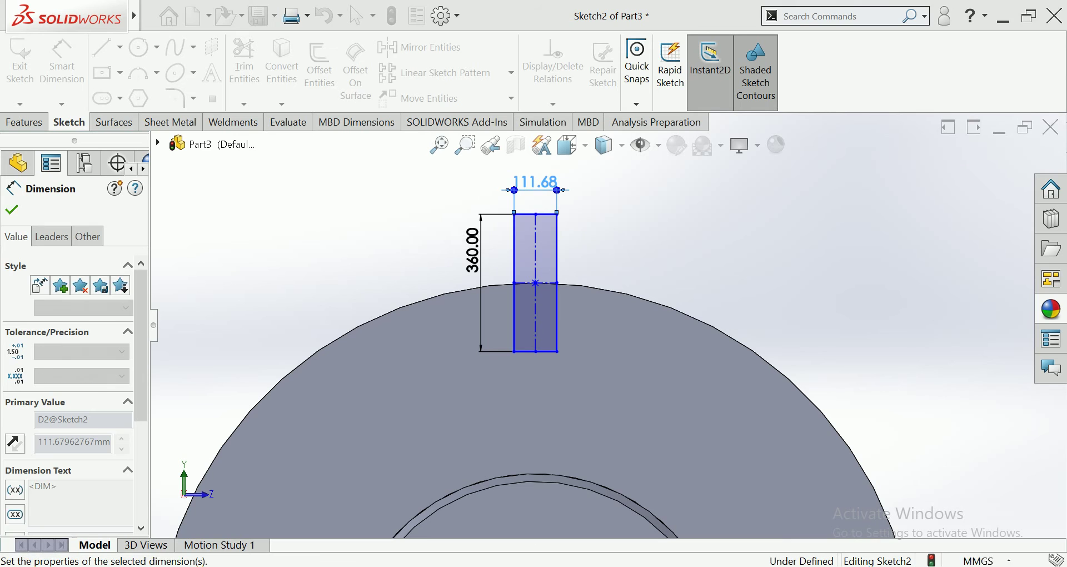
{"action": "scroll", "coordinate": [614, 326], "scroll_direction": "up", "scroll_amount": 2}
{"action": "scroll", "coordinate": [589, 267], "scroll_direction": "up", "scroll_amount": 2}
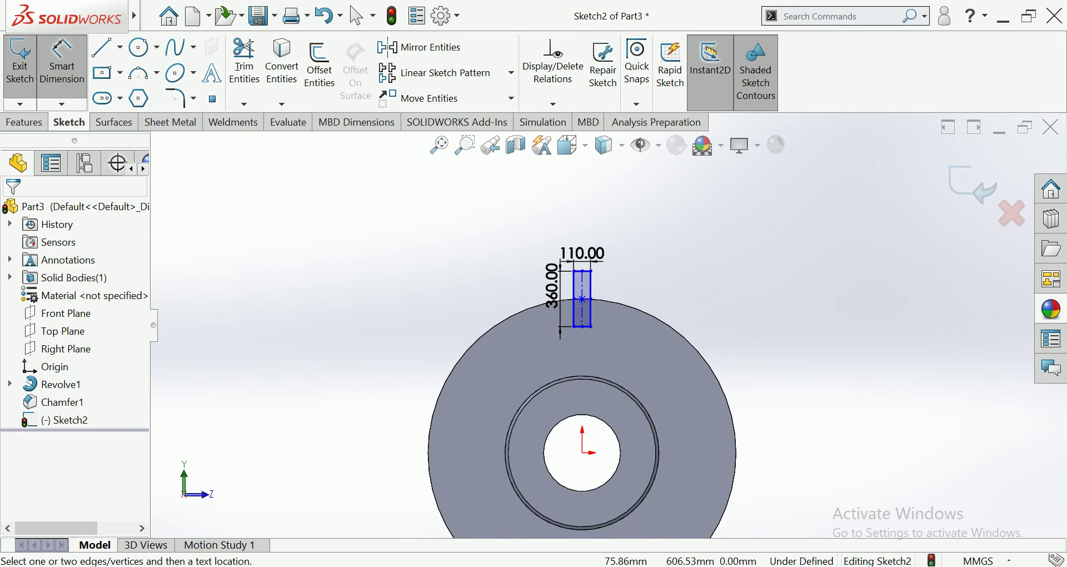
{"action": "scroll", "coordinate": [589, 267], "scroll_direction": "down", "scroll_amount": 2}
{"action": "scroll", "coordinate": [579, 217], "scroll_direction": "down", "scroll_amount": 2}
{"action": "double_click", "coordinate": [603, 229]}
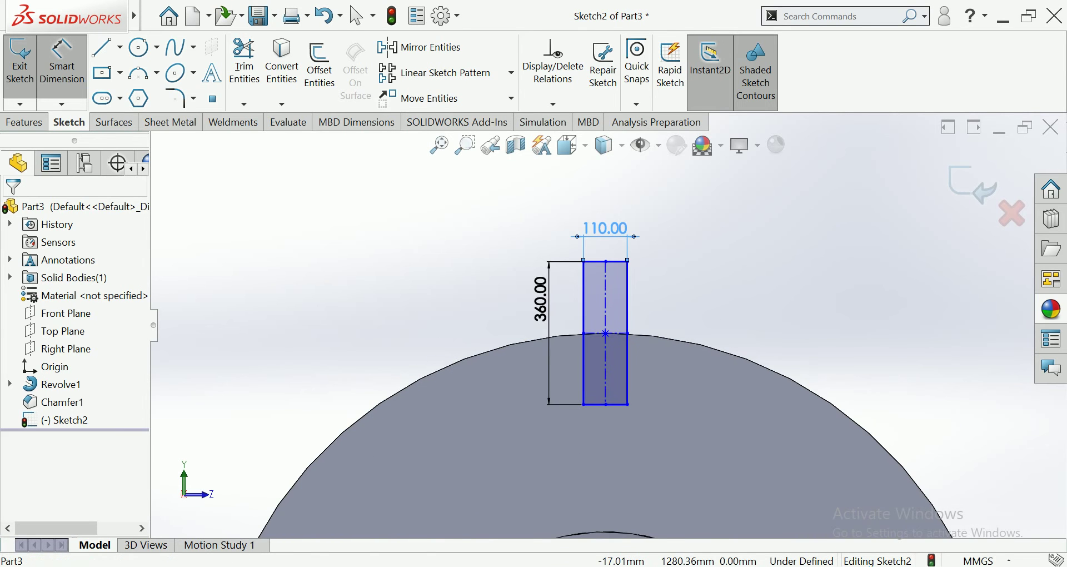
{"action": "type", "text": "80"}
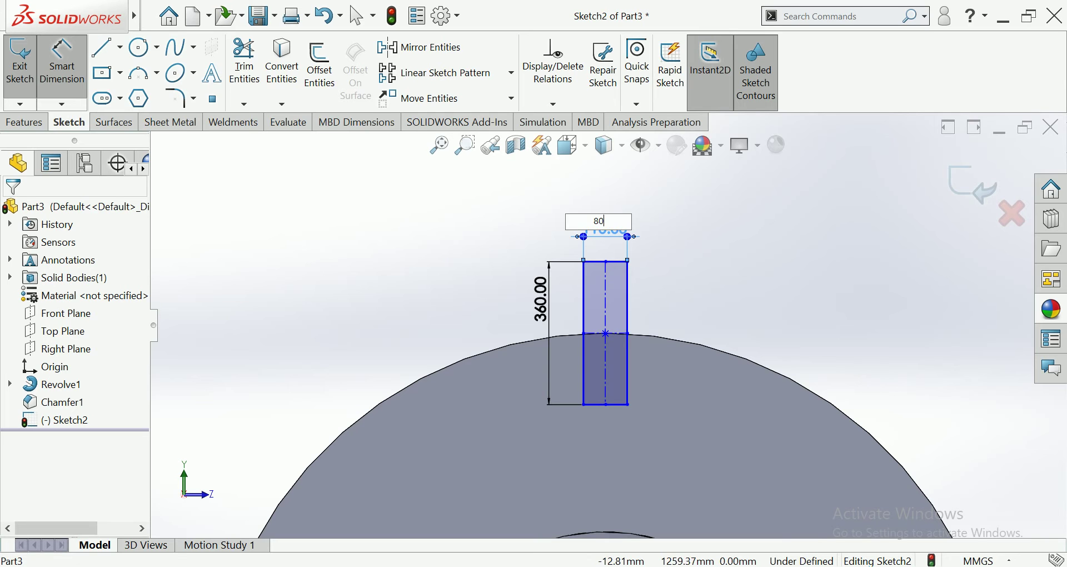
{"action": "key", "text": "Return"}
{"action": "scroll", "coordinate": [608, 325], "scroll_direction": "up", "scroll_amount": 3}
{"action": "scroll", "coordinate": [608, 325], "scroll_direction": "up", "scroll_amount": 1}
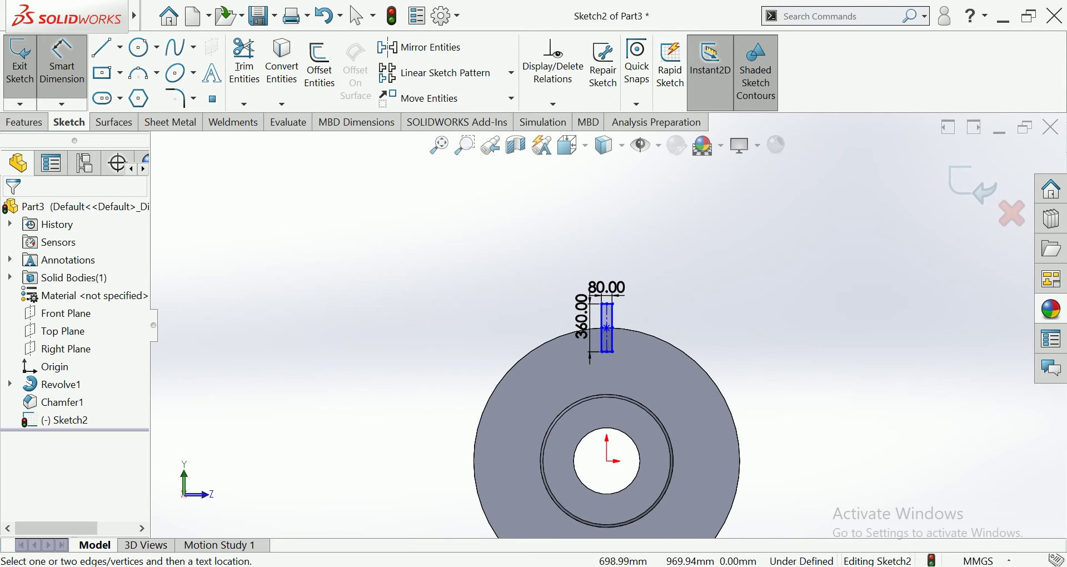
{"action": "key", "text": "Escape"}
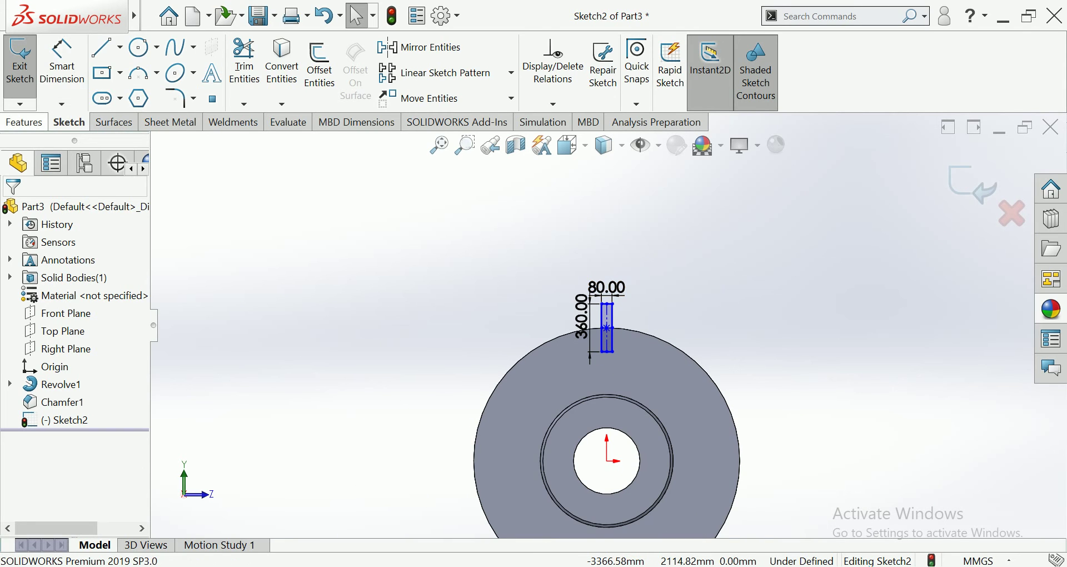
Cut Sketch2's rectangle Through All to notch a slot into the flange's top rim
{"action": "left_click", "coordinate": [24, 122]}
{"action": "left_click", "coordinate": [239, 61]}
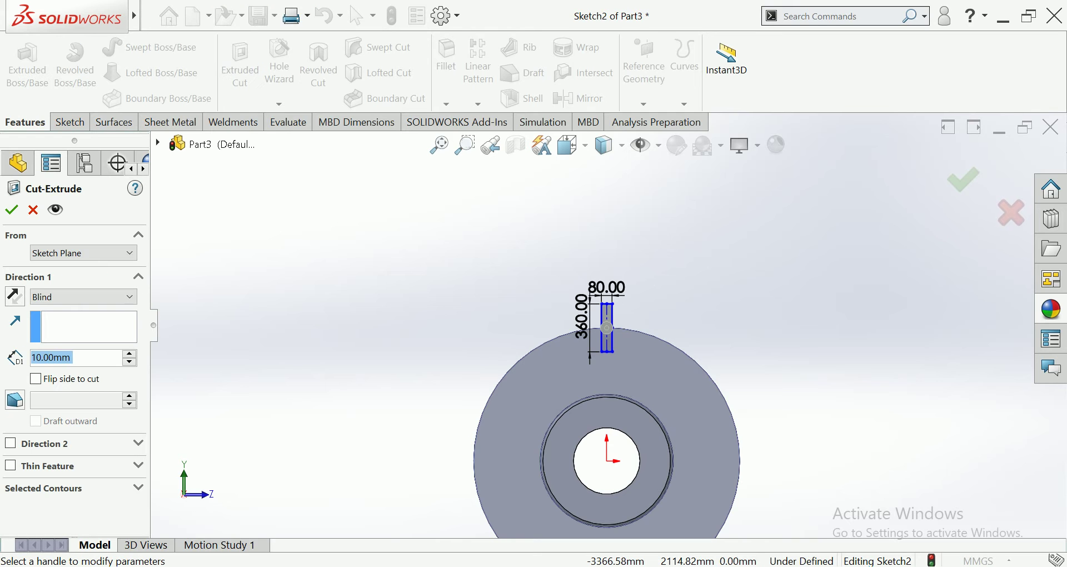
{"action": "left_click", "coordinate": [83, 296]}
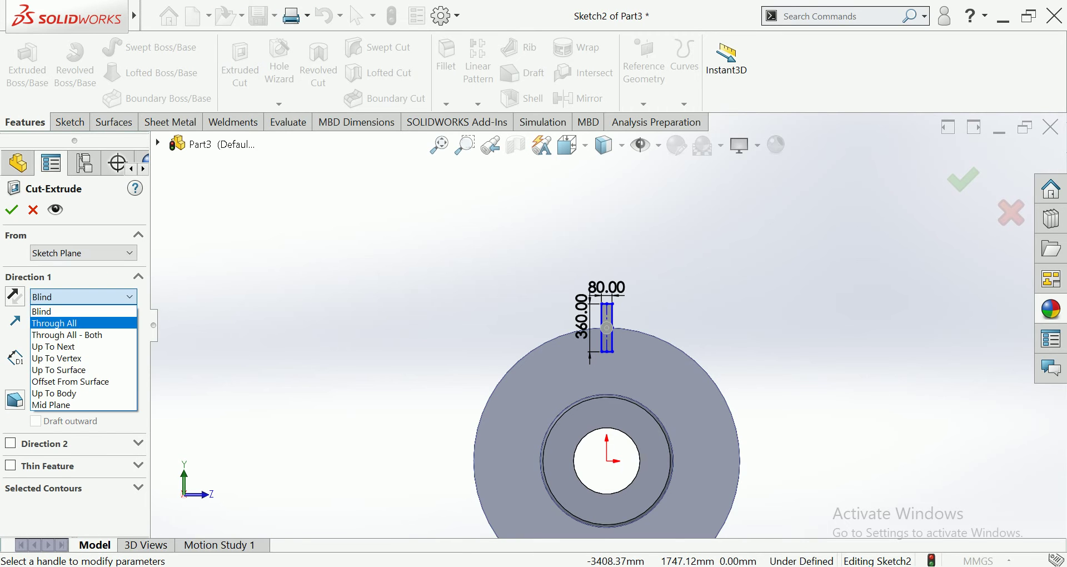
{"action": "left_click", "coordinate": [55, 321]}
{"action": "key", "text": "Return"}
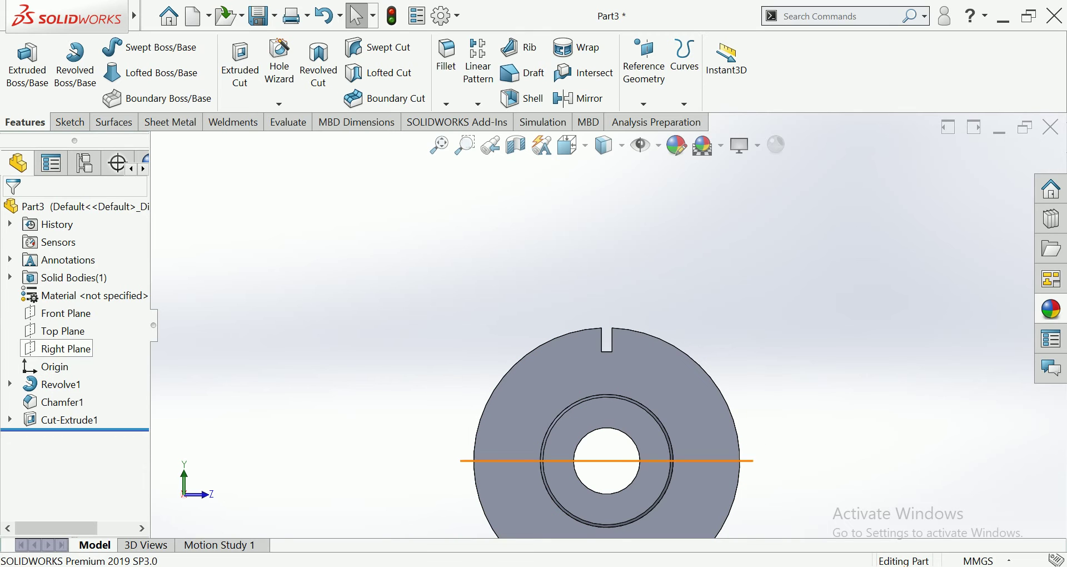
{"action": "left_click", "coordinate": [477, 104]}
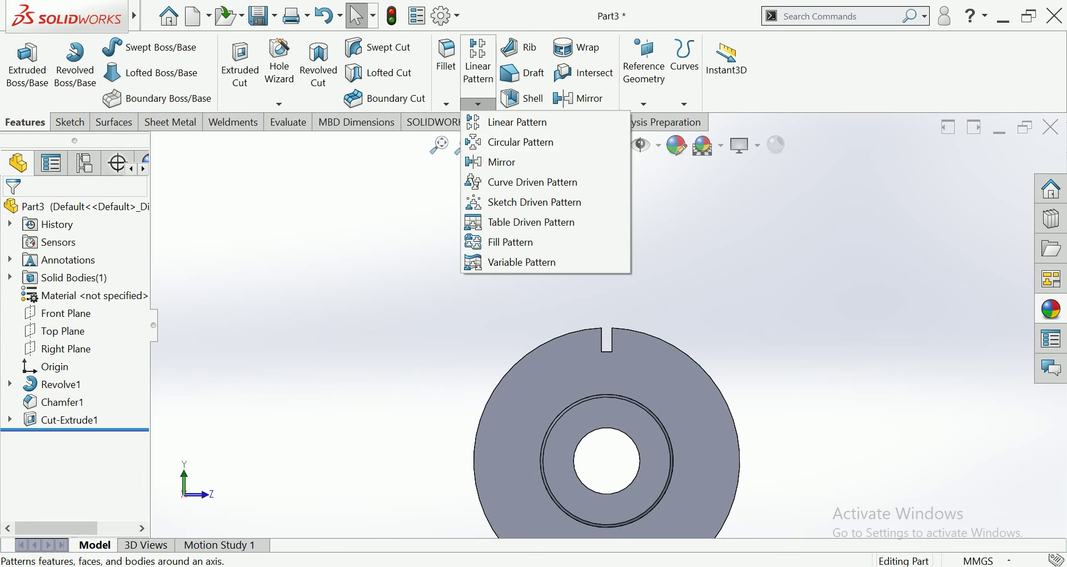
Circular-pattern Cut-Extrude1 around the bore edge: 8 instances, equal spacing over 360°
{"action": "left_click", "coordinate": [500, 140]}
{"action": "left_click", "coordinate": [78, 257]}
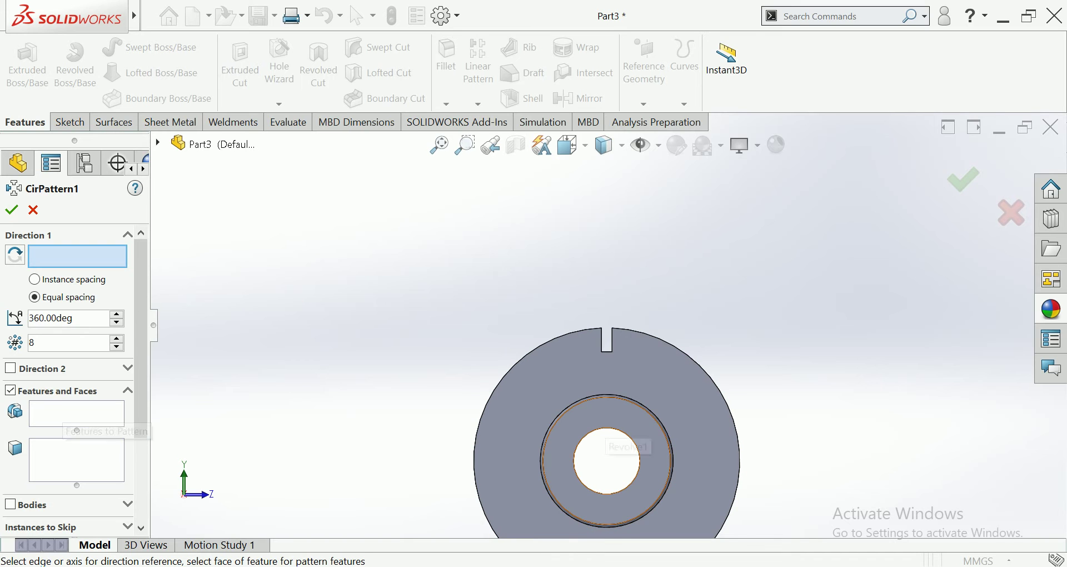
{"action": "left_click", "coordinate": [630, 439]}
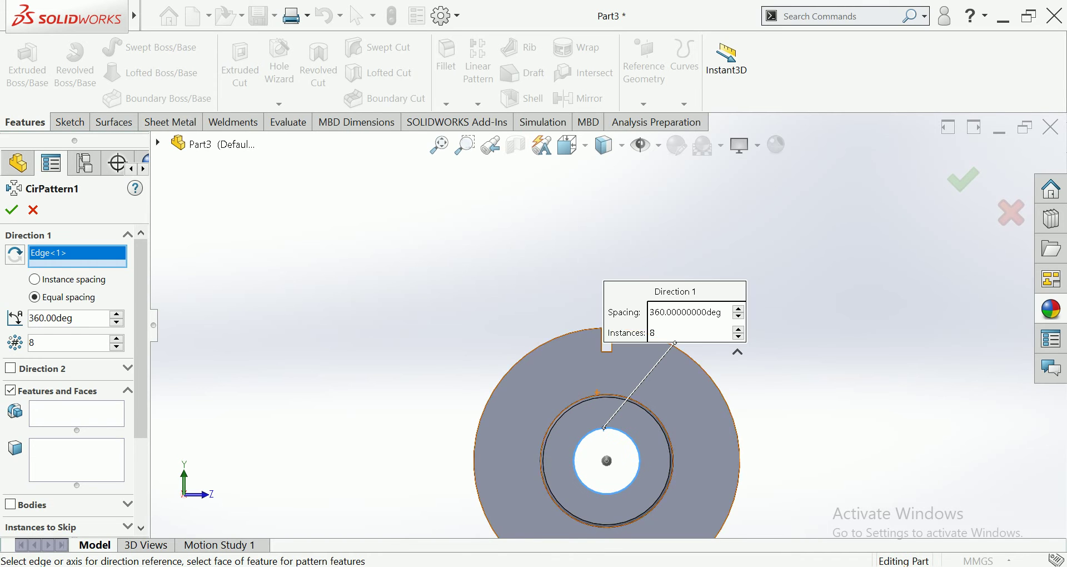
{"action": "middle_click_drag", "start_coordinate": [631, 439], "coordinate": [556, 423]}
{"action": "scroll", "coordinate": [622, 378], "scroll_direction": "down", "scroll_amount": 3}
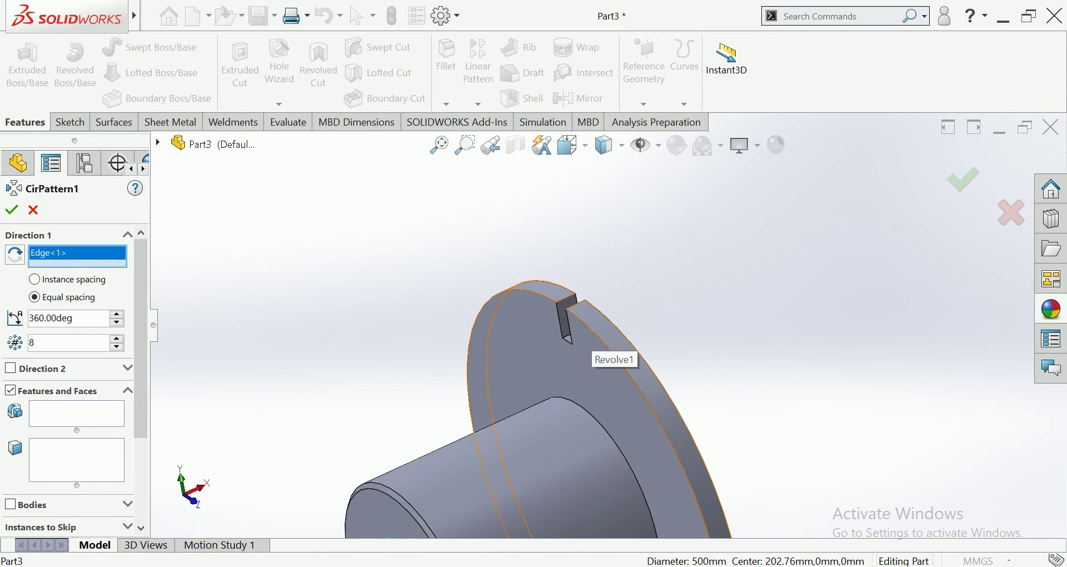
{"action": "left_click", "coordinate": [76, 414]}
{"action": "scroll", "coordinate": [604, 328], "scroll_direction": "down", "scroll_amount": 5}
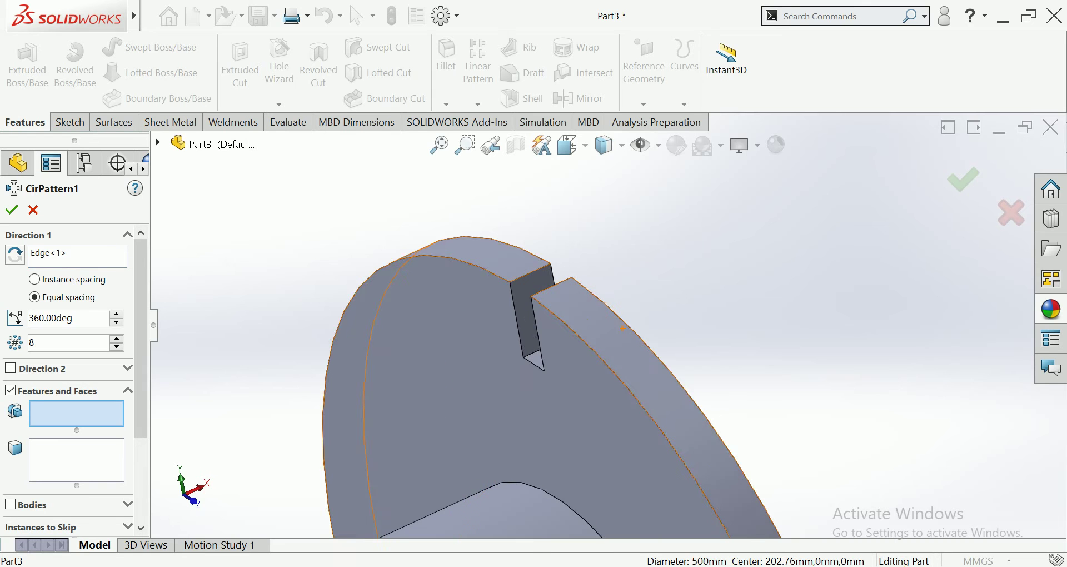
{"action": "left_click", "coordinate": [531, 311]}
{"action": "scroll", "coordinate": [556, 389], "scroll_direction": "up", "scroll_amount": 3}
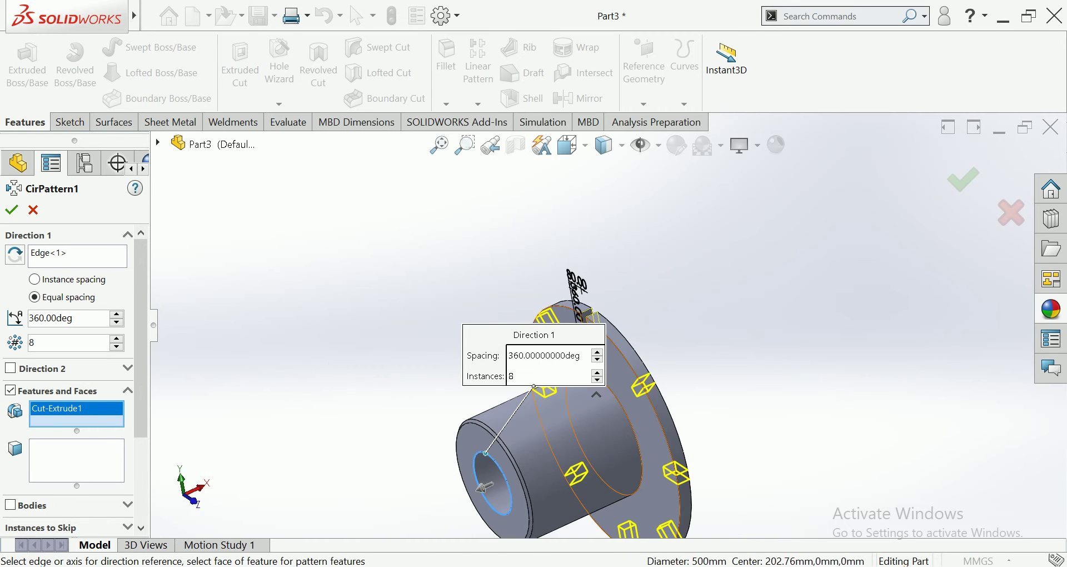
{"action": "key", "text": "ctrl+3"}
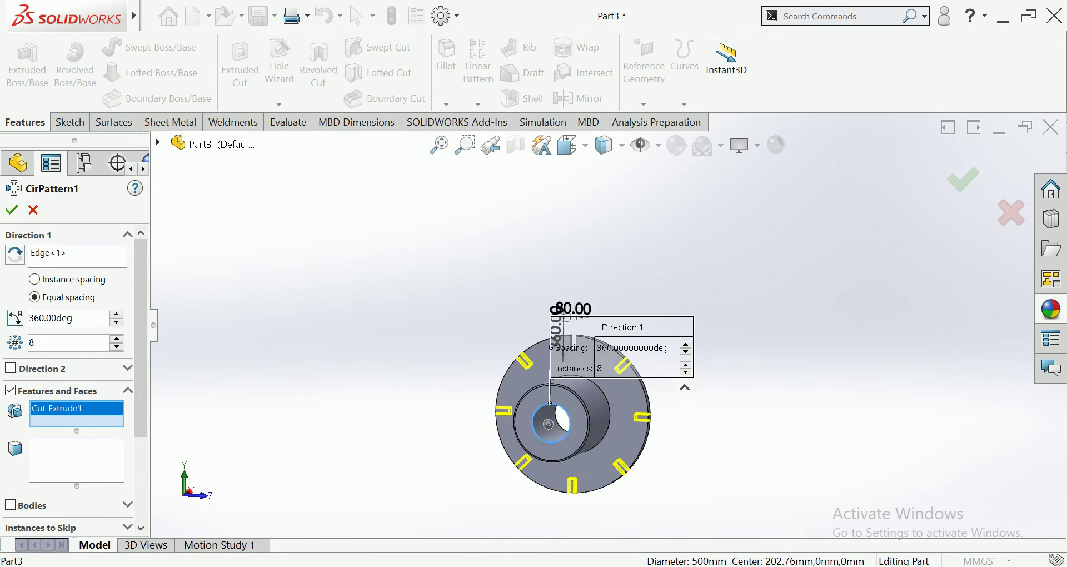
{"action": "key", "text": "Left"}
{"action": "key", "text": "Left"}
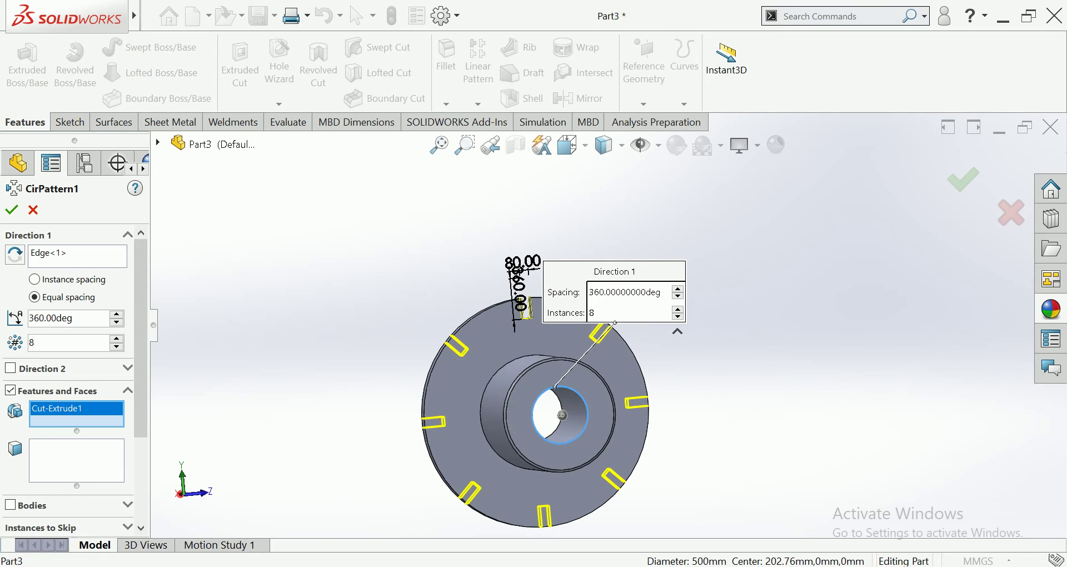
{"action": "key", "text": "Return"}
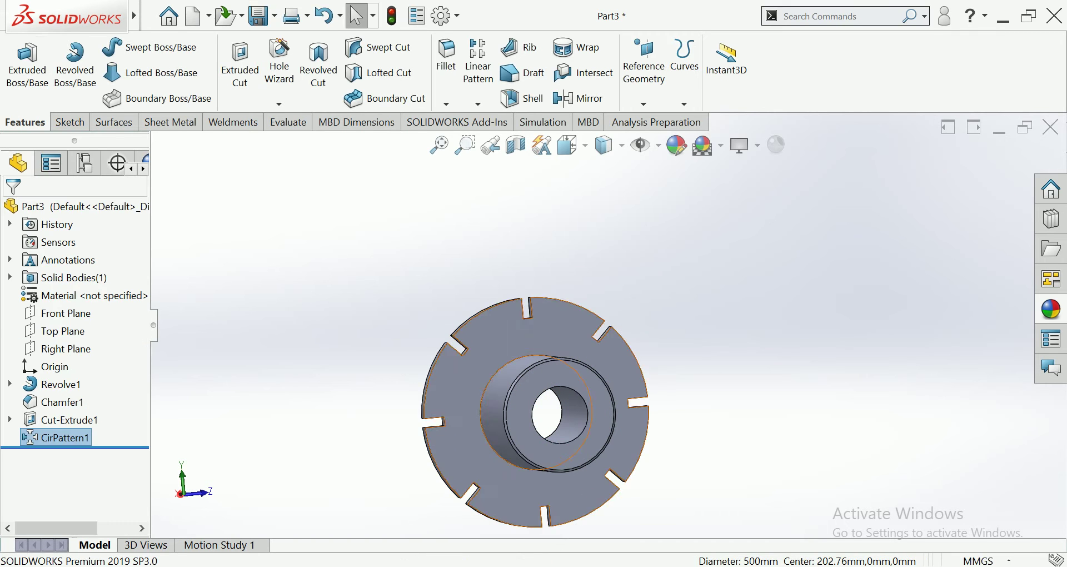
Open Sketch3 on the hub's annular front end face
{"action": "key", "text": "Left"}
{"action": "key", "text": "Left"}
{"action": "key", "text": "Left"}
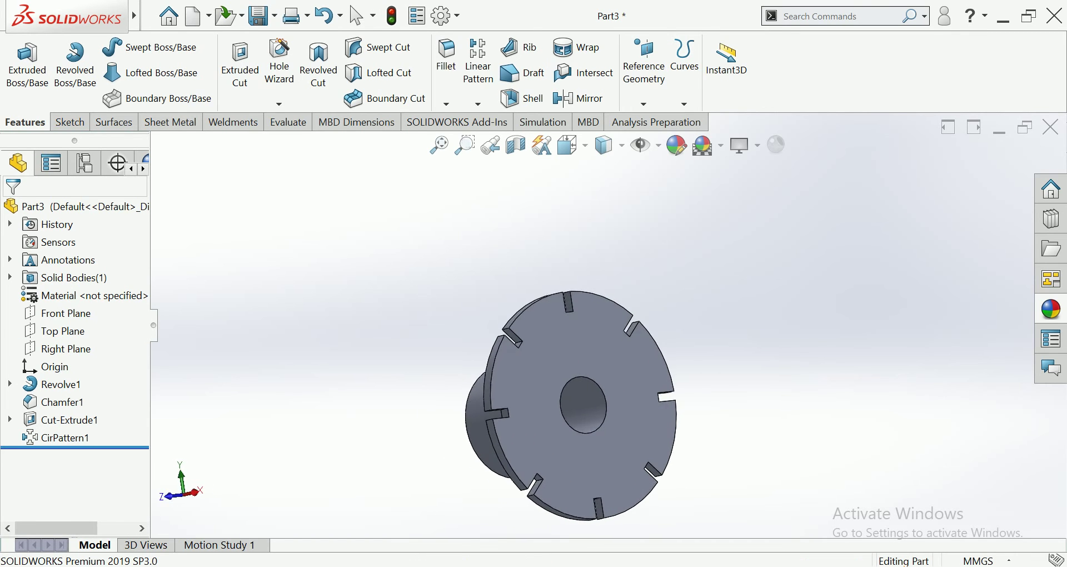
{"action": "key", "text": "Up"}
{"action": "key", "text": "Up"}
{"action": "key", "text": "shift+z"}
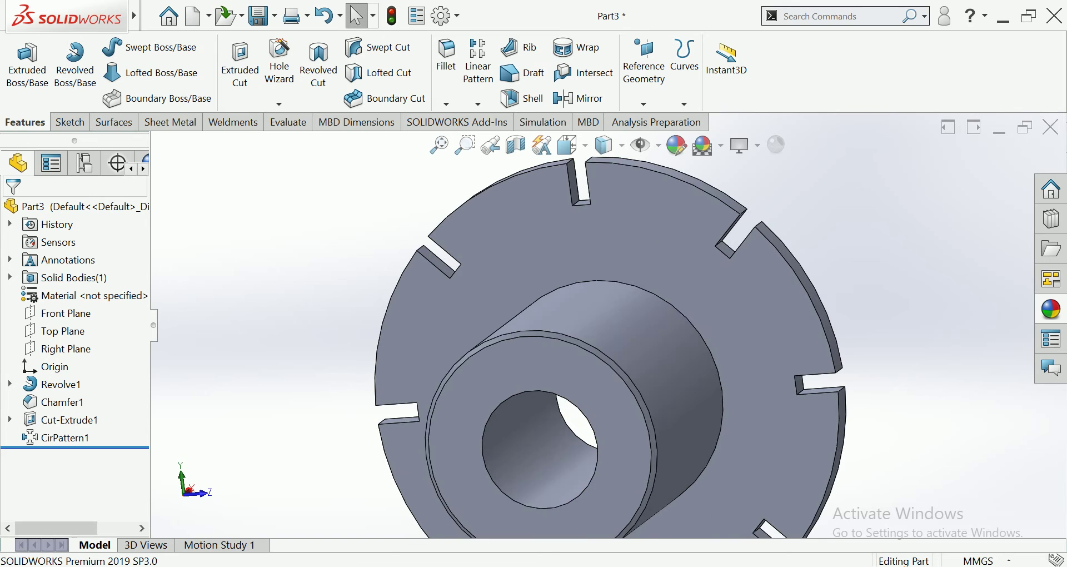
{"action": "left_click", "coordinate": [558, 367]}
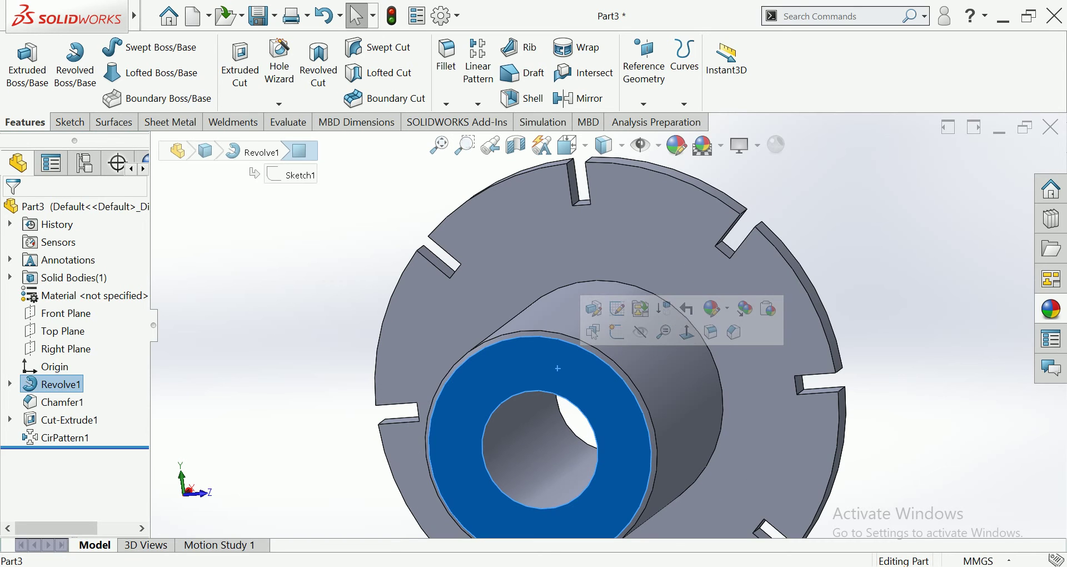
{"action": "key", "text": "z"}
{"action": "key", "text": "Right"}
{"action": "key", "text": "Right"}
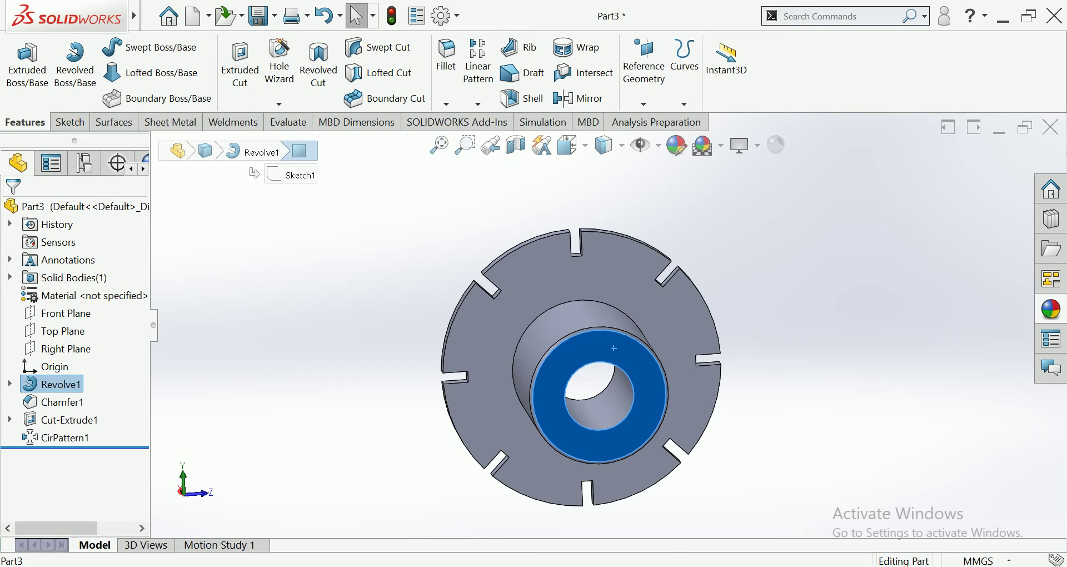
{"action": "right_click", "coordinate": [614, 348]}
{"action": "left_click", "coordinate": [667, 120]}
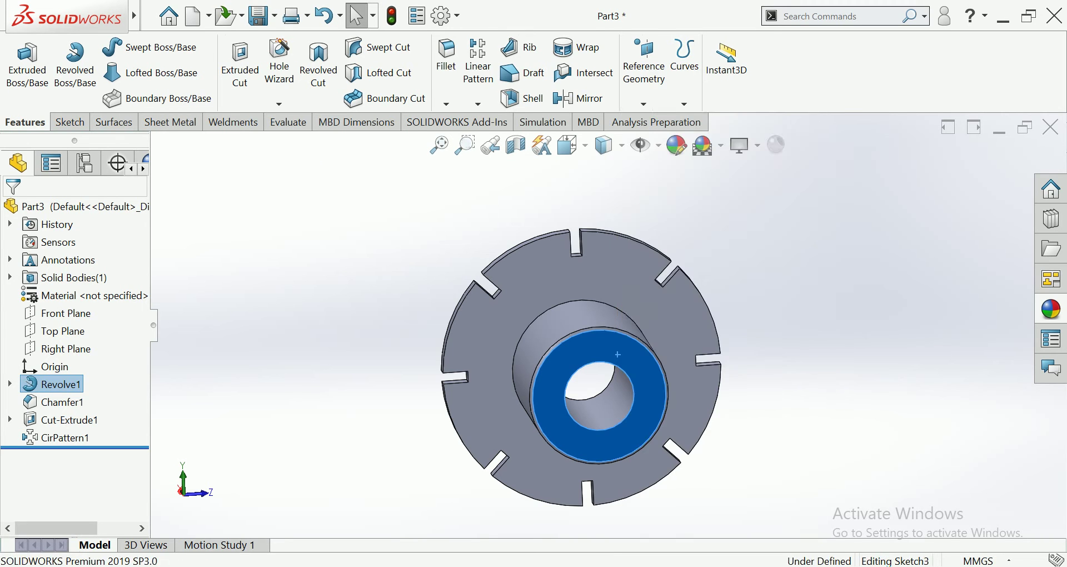
View the hub face Normal To and draw a circle centred on the origin
{"action": "left_click", "coordinate": [567, 145]}
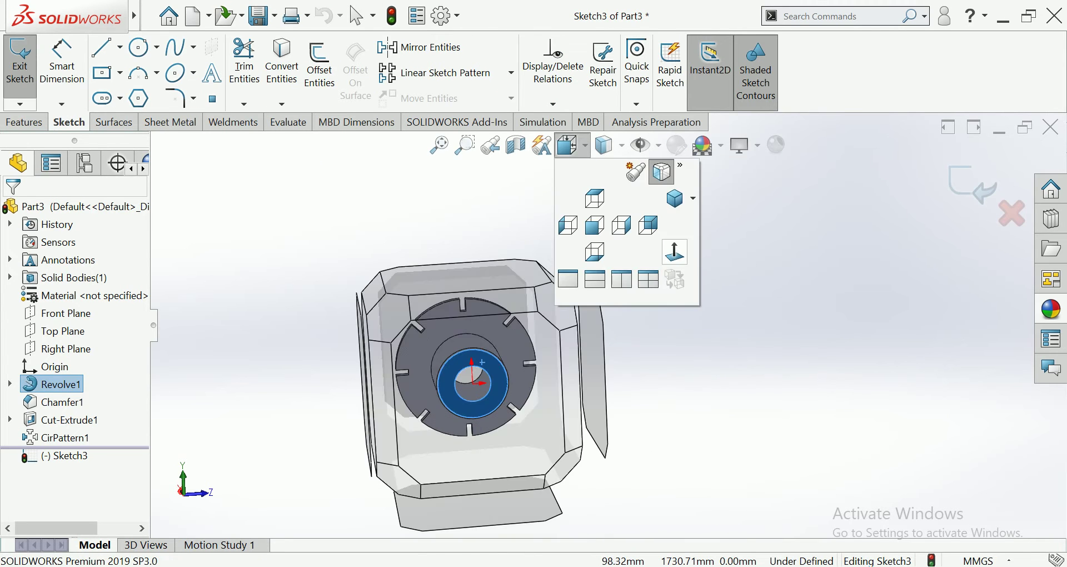
{"action": "left_click", "coordinate": [675, 251]}
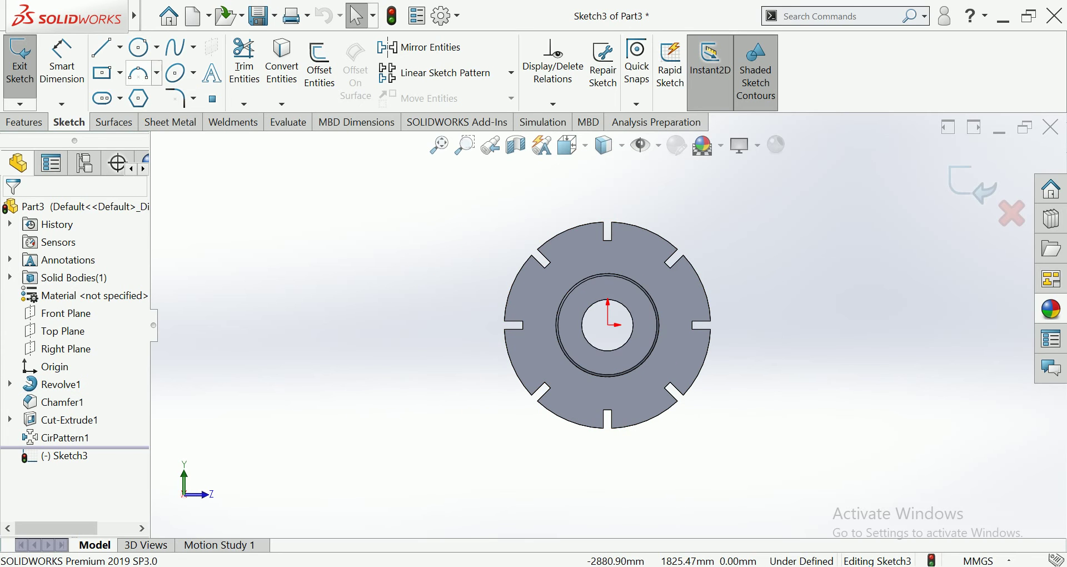
{"action": "left_click", "coordinate": [139, 47]}
{"action": "scroll", "coordinate": [628, 337], "scroll_direction": "down", "scroll_amount": 3}
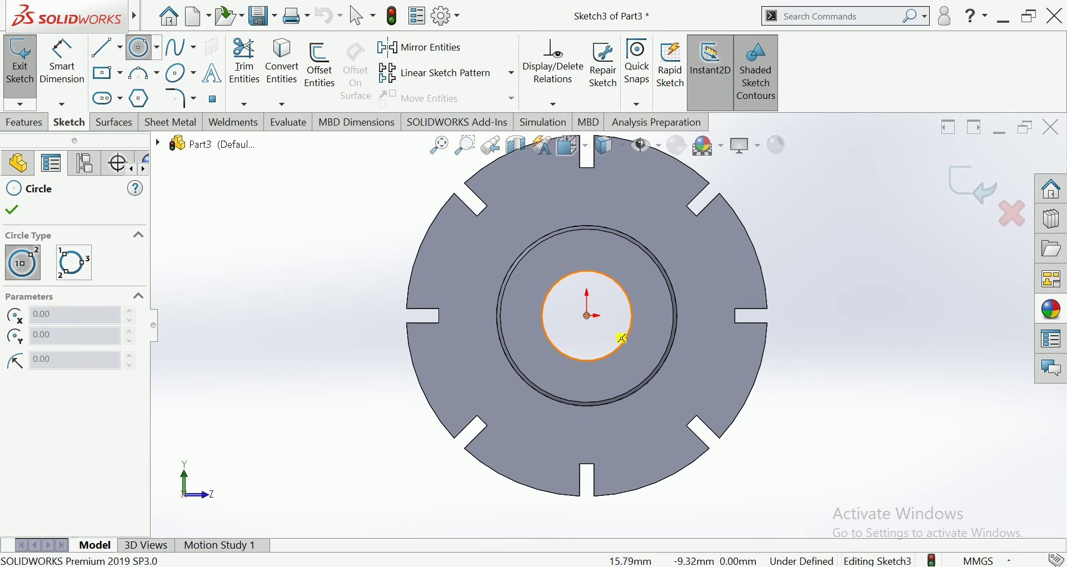
{"action": "left_click", "coordinate": [587, 315]}
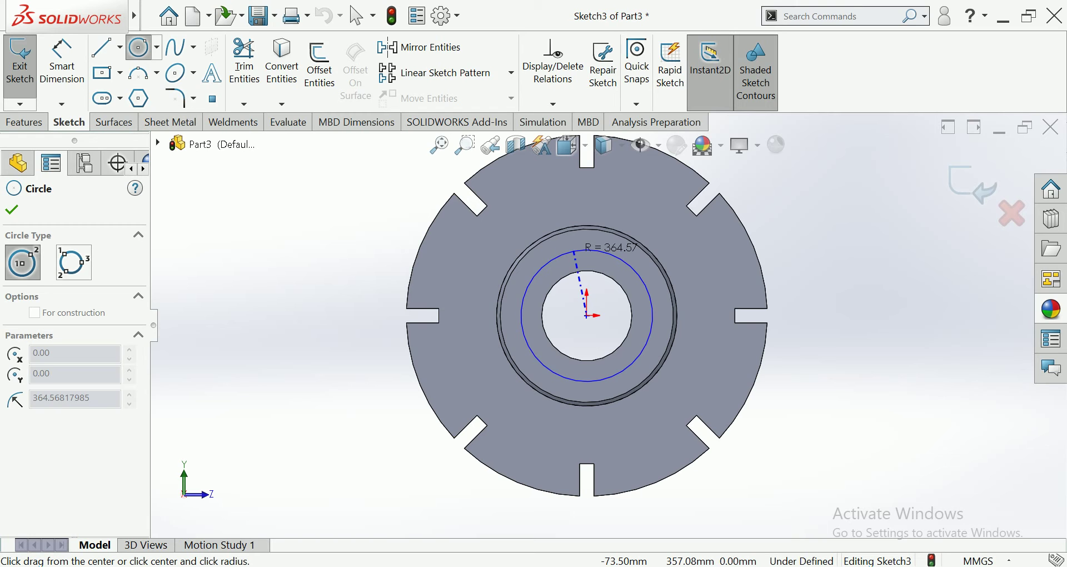
{"action": "left_click", "coordinate": [575, 252]}
{"action": "key", "text": "Escape"}
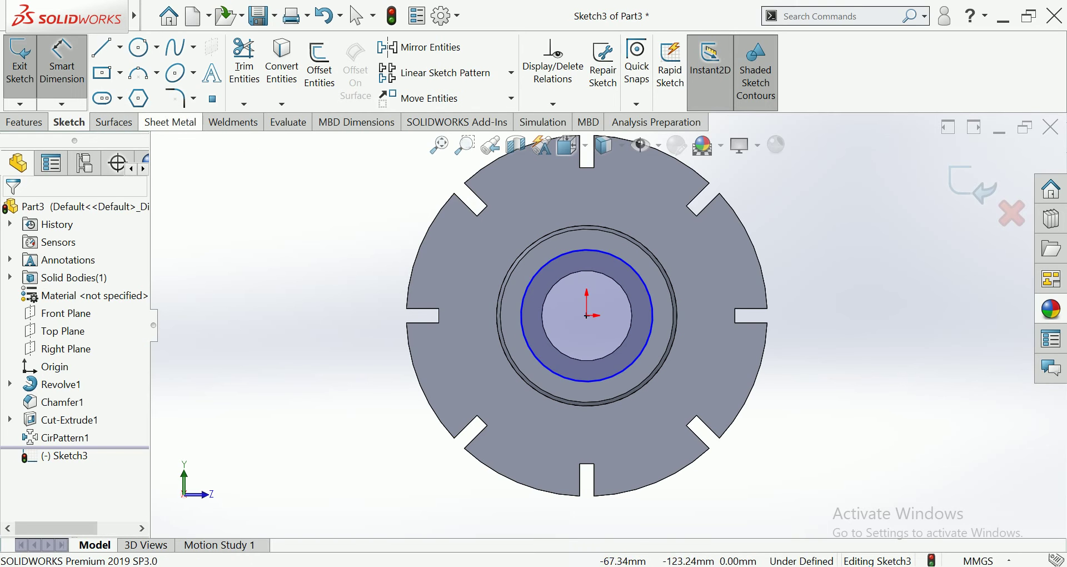
Dimension the circle to 730 mm diameter and convert it to construction geometry
{"action": "left_click", "coordinate": [523, 311]}
{"action": "left_click", "coordinate": [345, 313]}
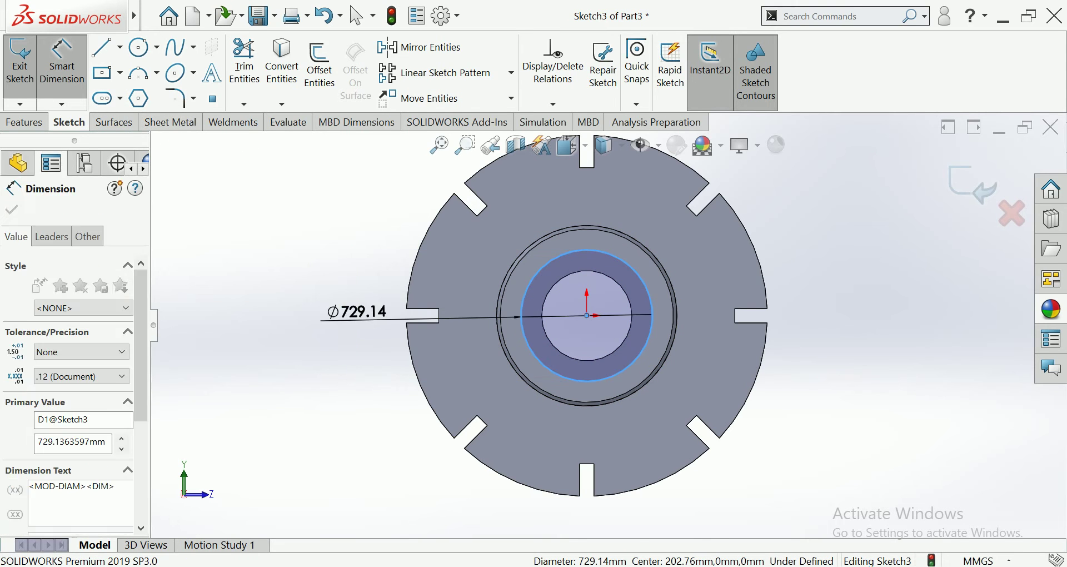
{"action": "left_click", "coordinate": [356, 311]}
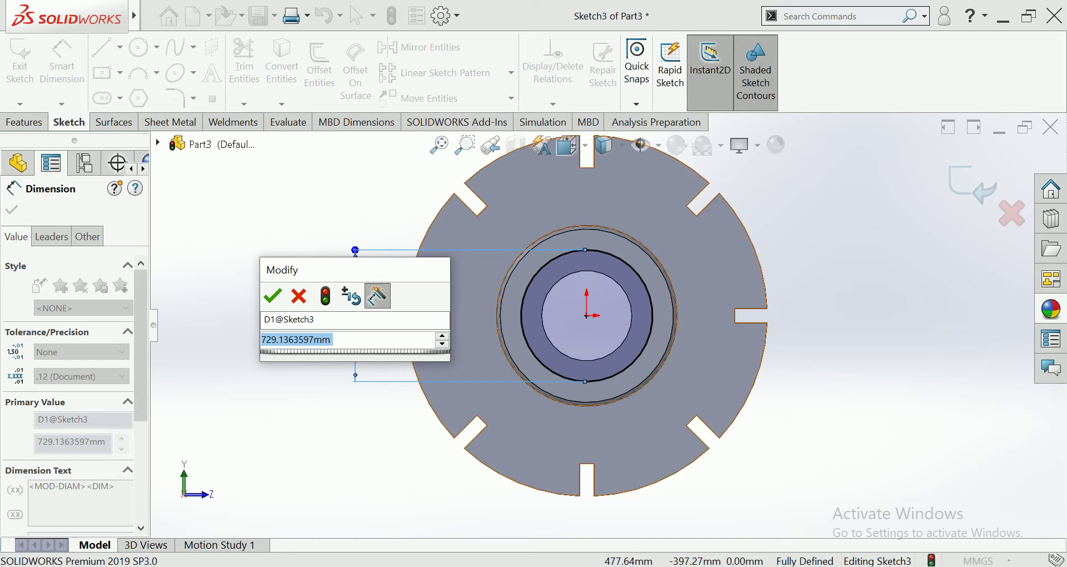
{"action": "scroll", "coordinate": [616, 378], "scroll_direction": "up", "scroll_amount": 2}
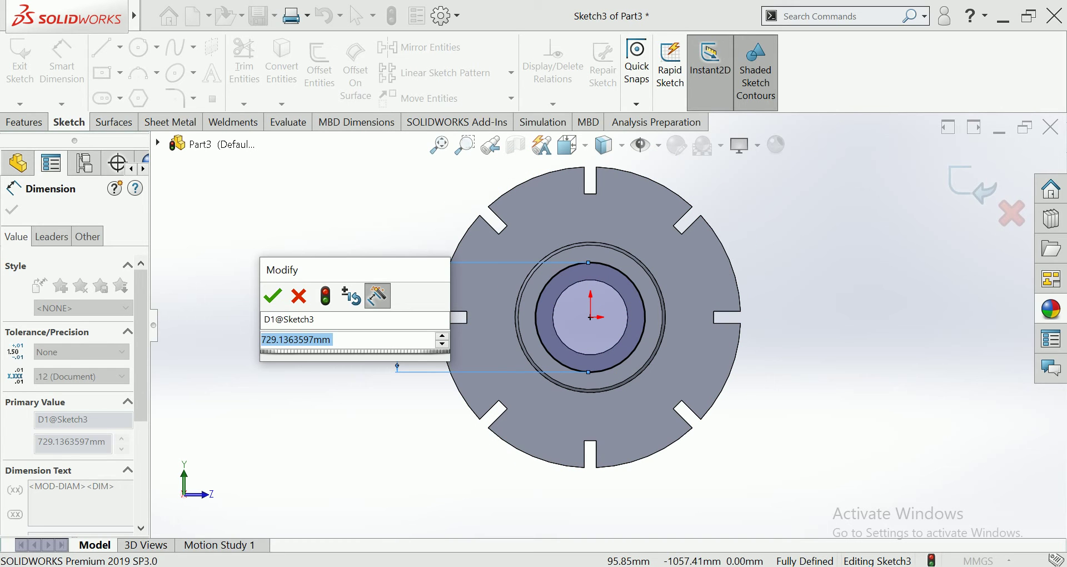
{"action": "type", "text": "730"}
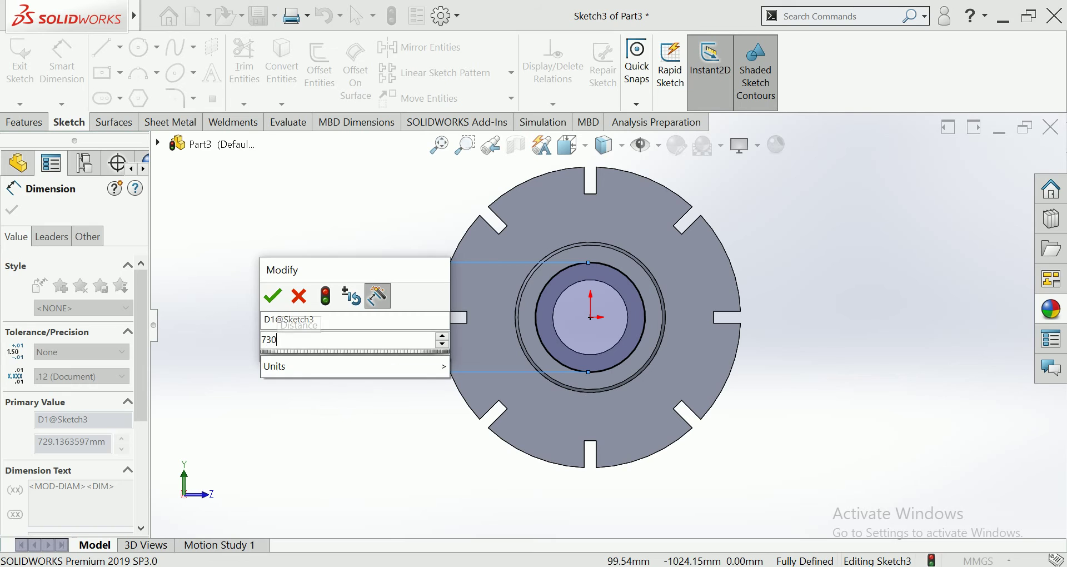
{"action": "key", "text": "Return"}
{"action": "key", "text": "Escape"}
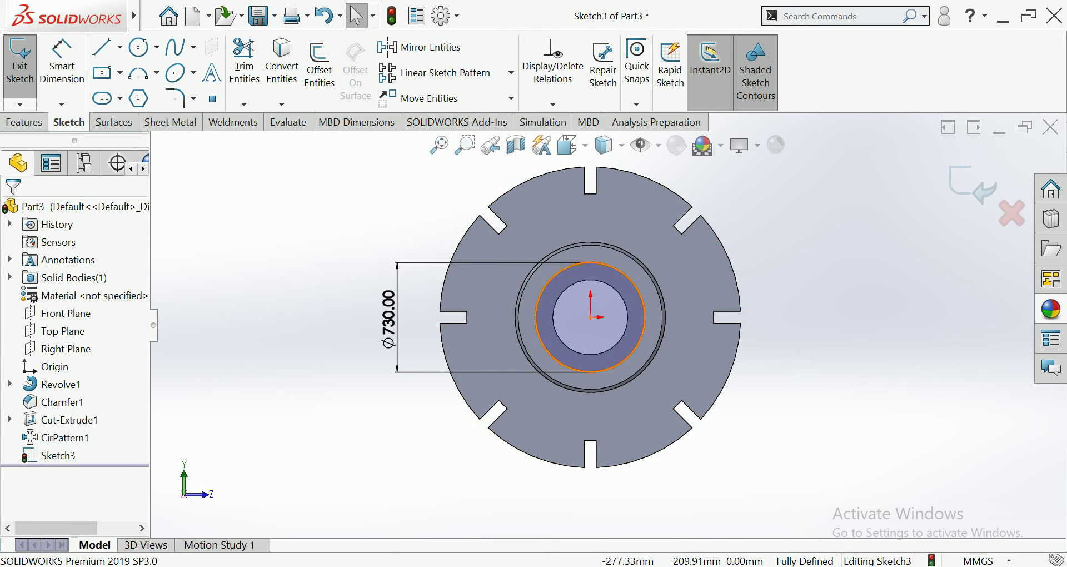
{"action": "left_click", "coordinate": [561, 270]}
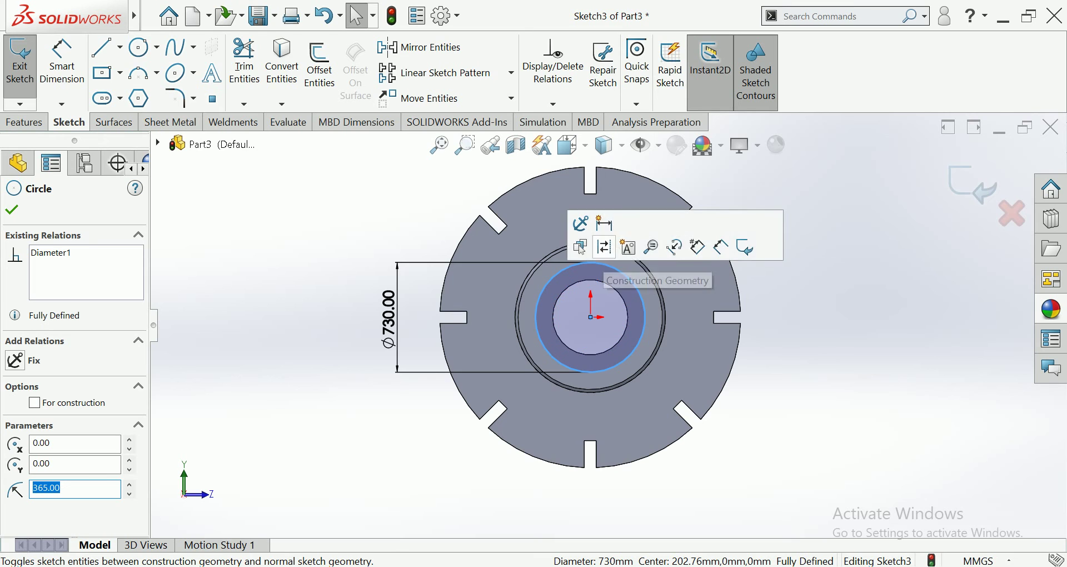
{"action": "left_click", "coordinate": [34, 402]}
{"action": "key", "text": "Escape"}
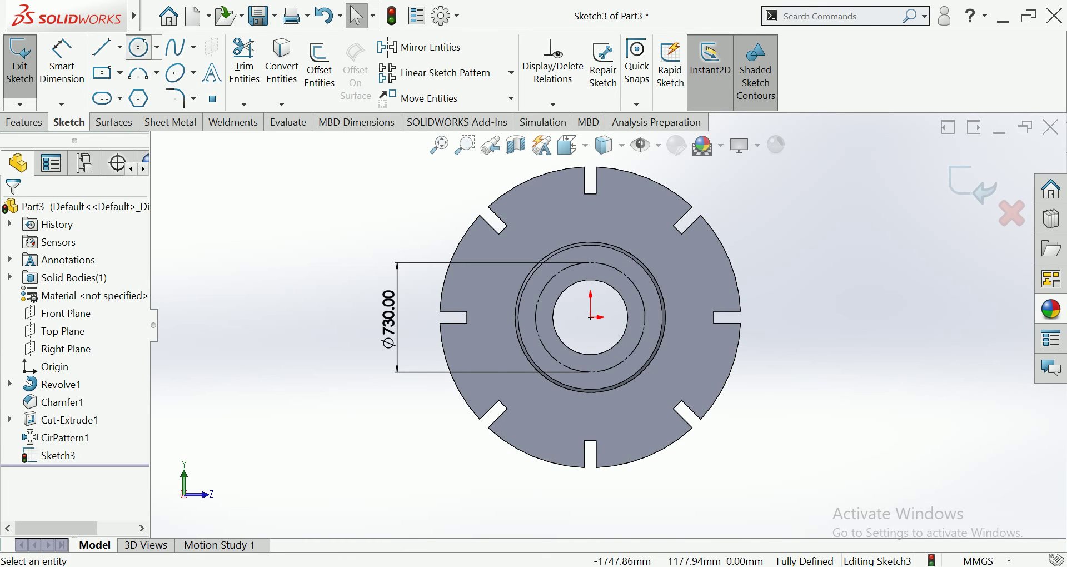
Draw a small circle centred on the 730 mm circle's bottom point
{"action": "left_click", "coordinate": [138, 47]}
{"action": "scroll", "coordinate": [632, 409], "scroll_direction": "down", "scroll_amount": 4}
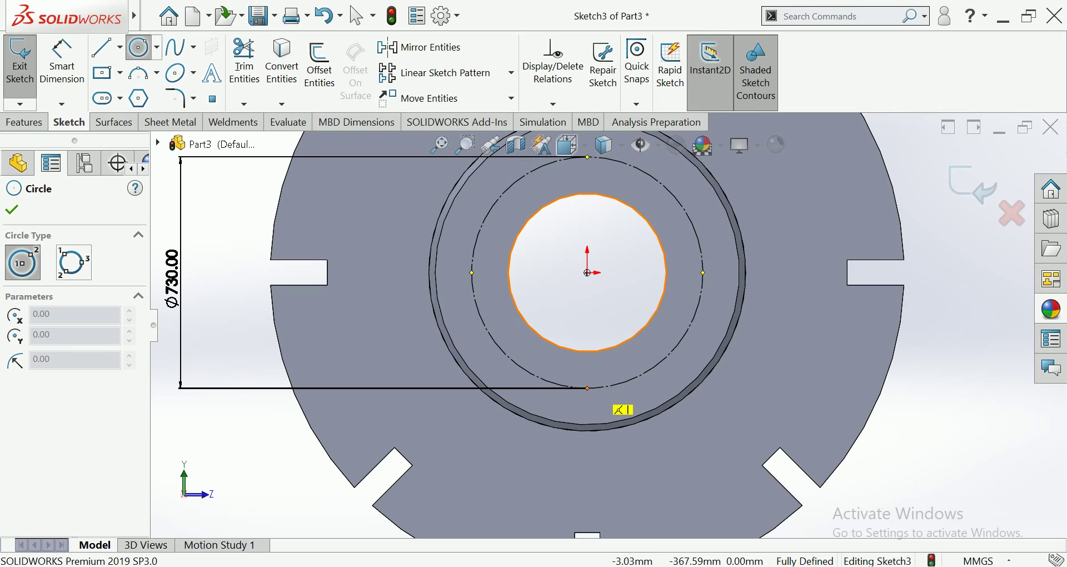
{"action": "left_click", "coordinate": [587, 388]}
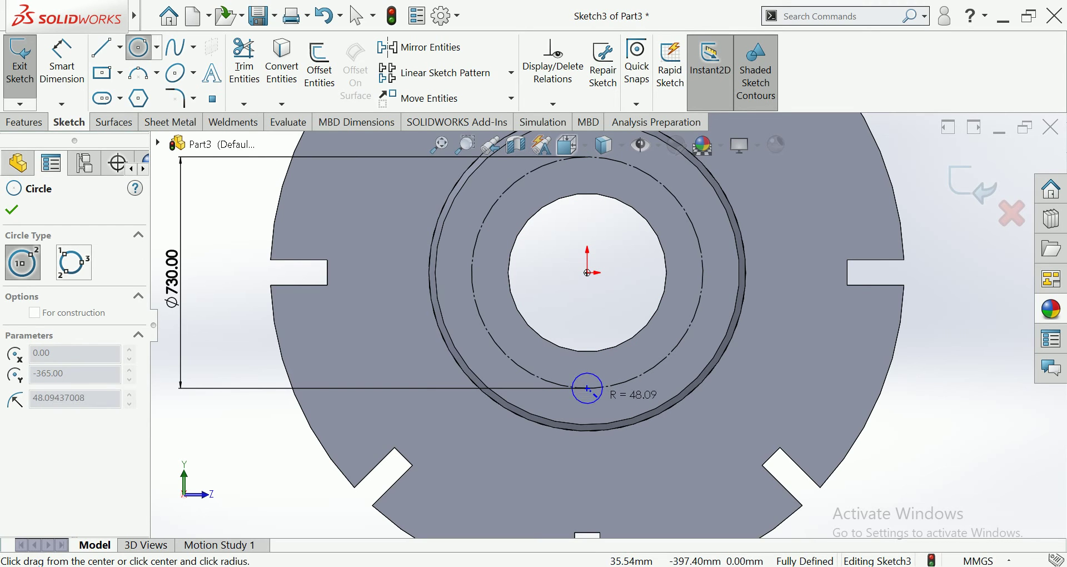
{"action": "left_click", "coordinate": [598, 395]}
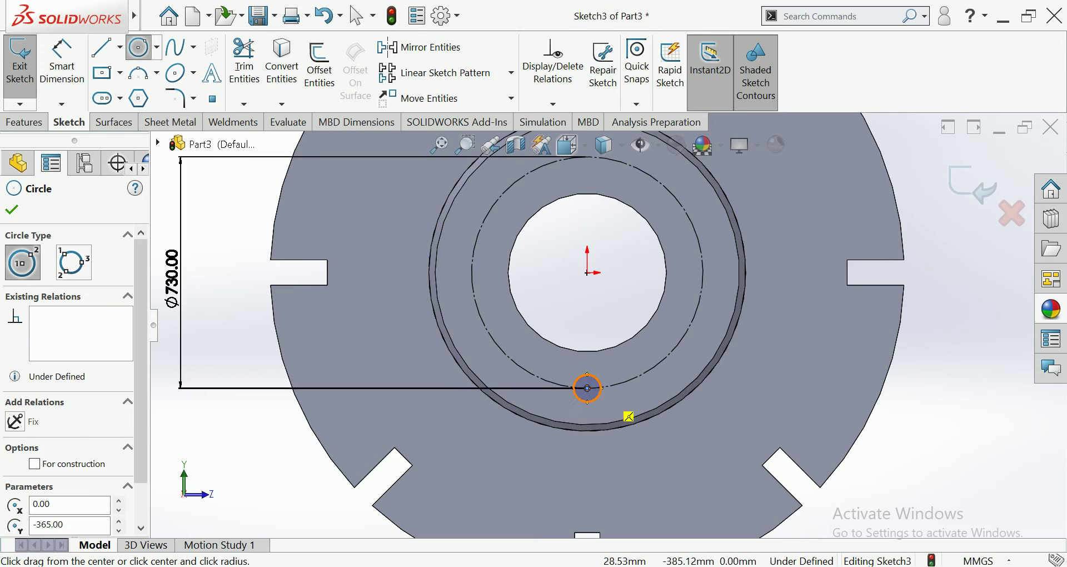
{"action": "key", "text": "Escape"}
{"action": "scroll", "coordinate": [606, 327], "scroll_direction": "up", "scroll_amount": 3}
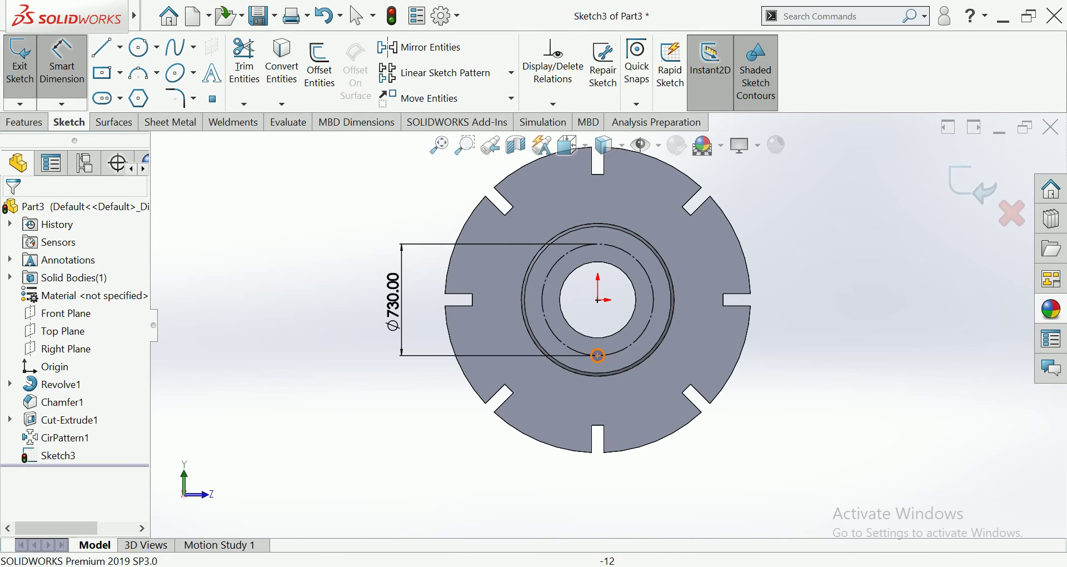
Dimension the small circle to a 75 mm diameter
{"action": "left_click", "coordinate": [597, 356]}
{"action": "left_click", "coordinate": [498, 464]}
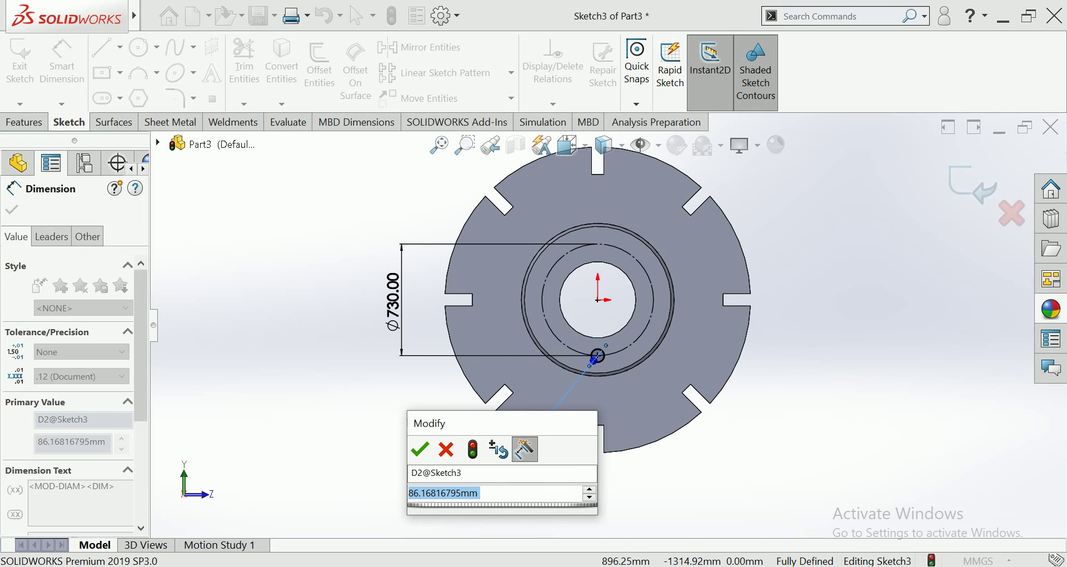
{"action": "type", "text": "75"}
{"action": "key", "text": "Return"}
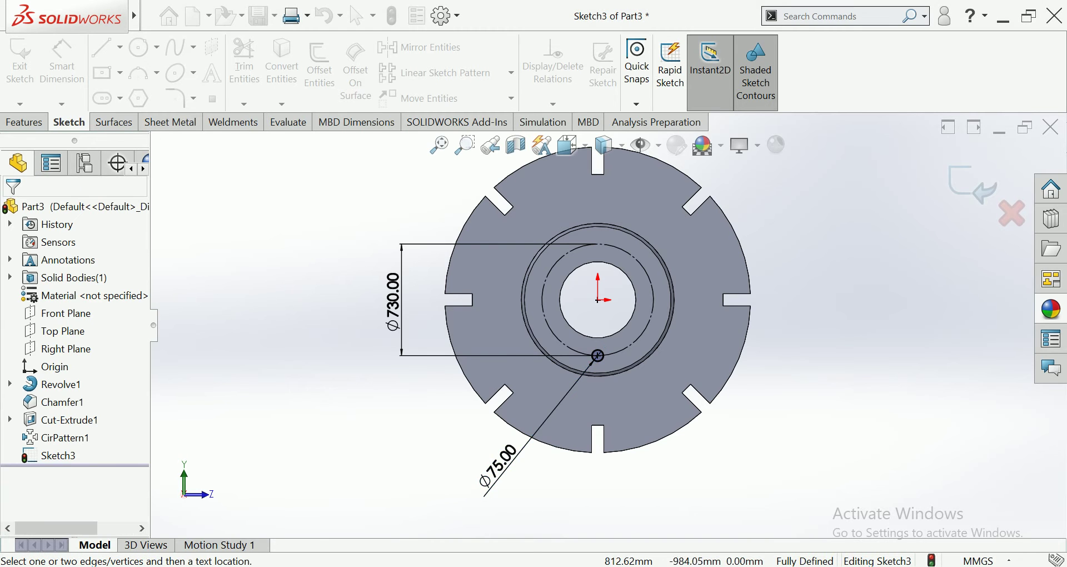
{"action": "scroll", "coordinate": [615, 280], "scroll_direction": "down", "scroll_amount": 1}
{"action": "scroll", "coordinate": [615, 279], "scroll_direction": "down", "scroll_amount": 1}
{"action": "scroll", "coordinate": [615, 280], "scroll_direction": "down", "scroll_amount": 1}
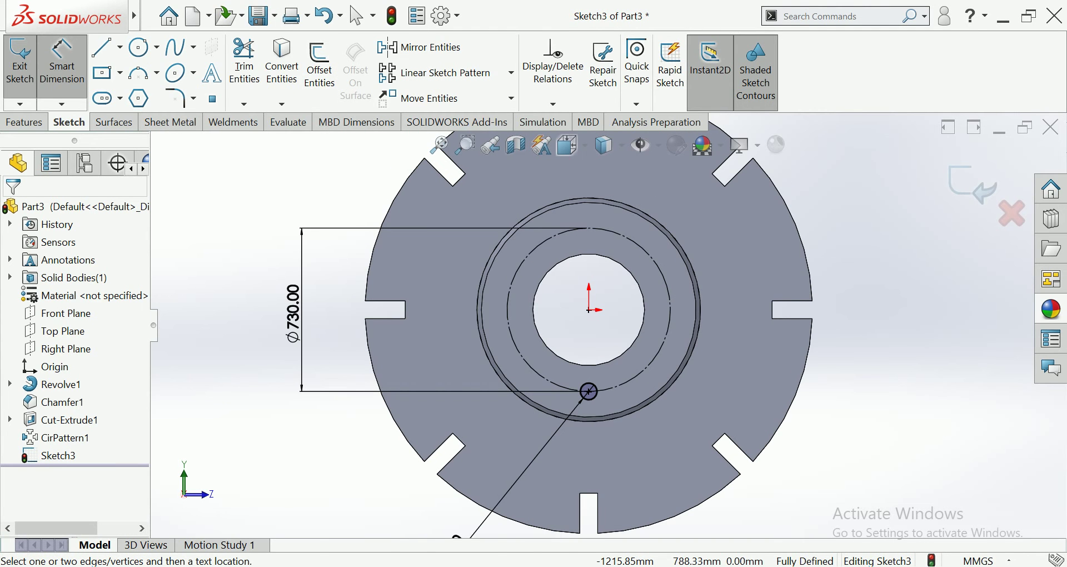
{"action": "left_click", "coordinate": [512, 73]}
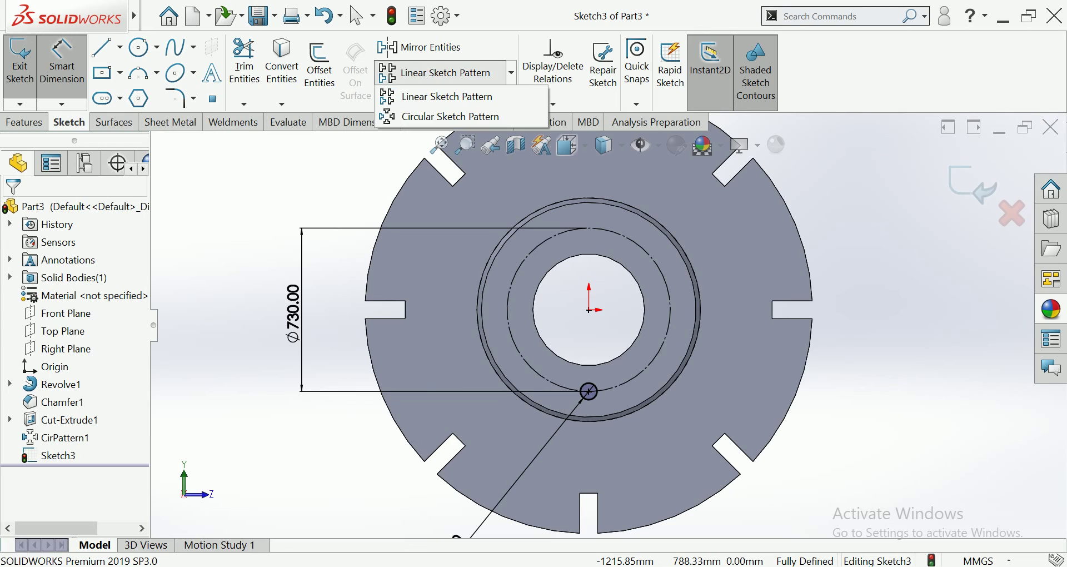
Create a Circular Sketch Pattern of the 75 mm circle: 8 instances, equal spacing
{"action": "left_click", "coordinate": [439, 115]}
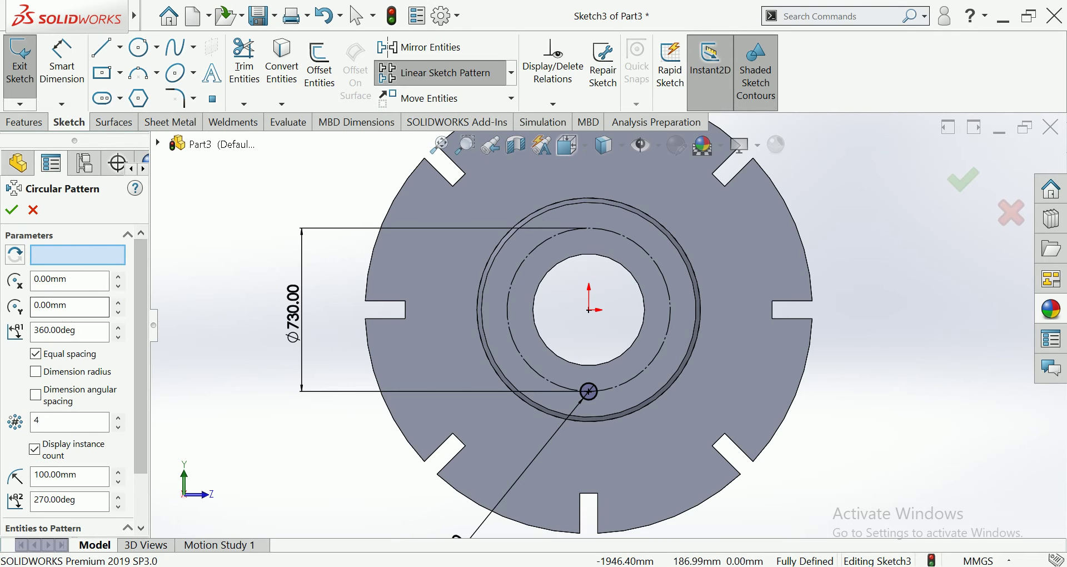
{"action": "left_click", "coordinate": [118, 417]}
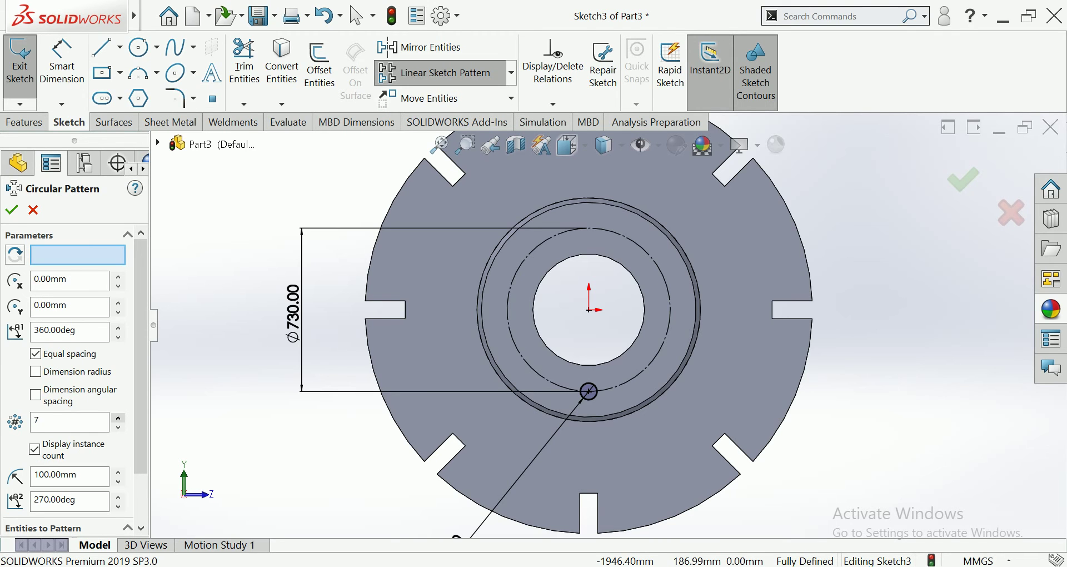
{"action": "scroll", "coordinate": [72, 388], "scroll_direction": "down", "scroll_amount": 3}
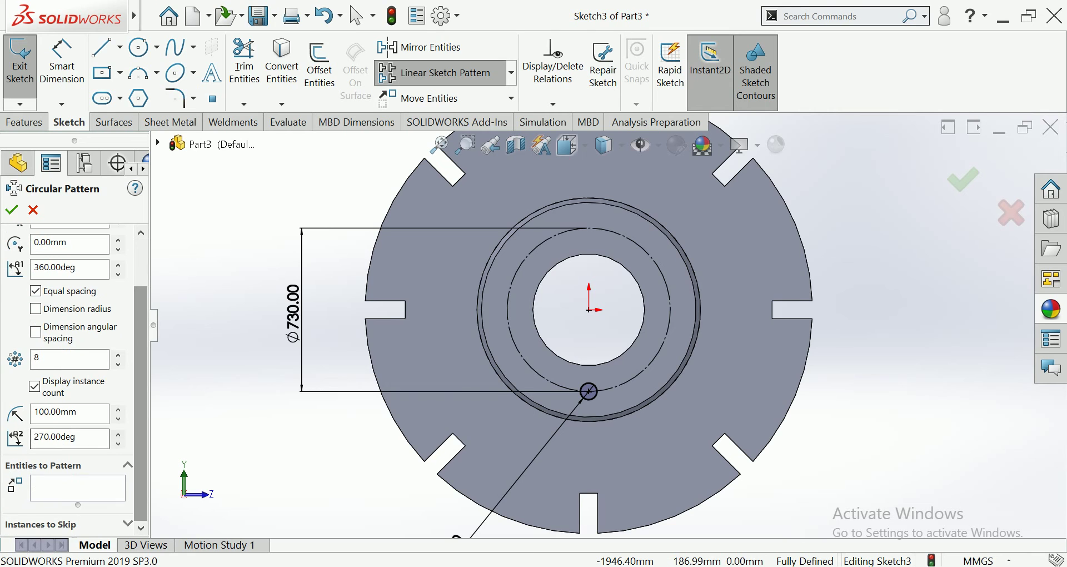
{"action": "left_click", "coordinate": [78, 488]}
{"action": "scroll", "coordinate": [599, 422], "scroll_direction": "down", "scroll_amount": 3}
{"action": "left_click", "coordinate": [578, 358]}
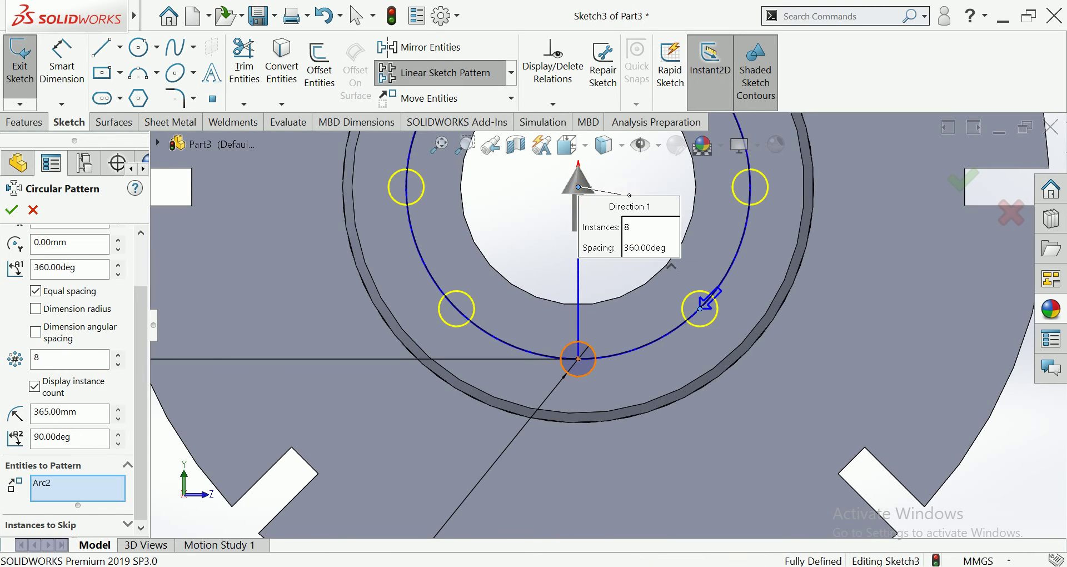
{"action": "scroll", "coordinate": [651, 491], "scroll_direction": "up", "scroll_amount": 3}
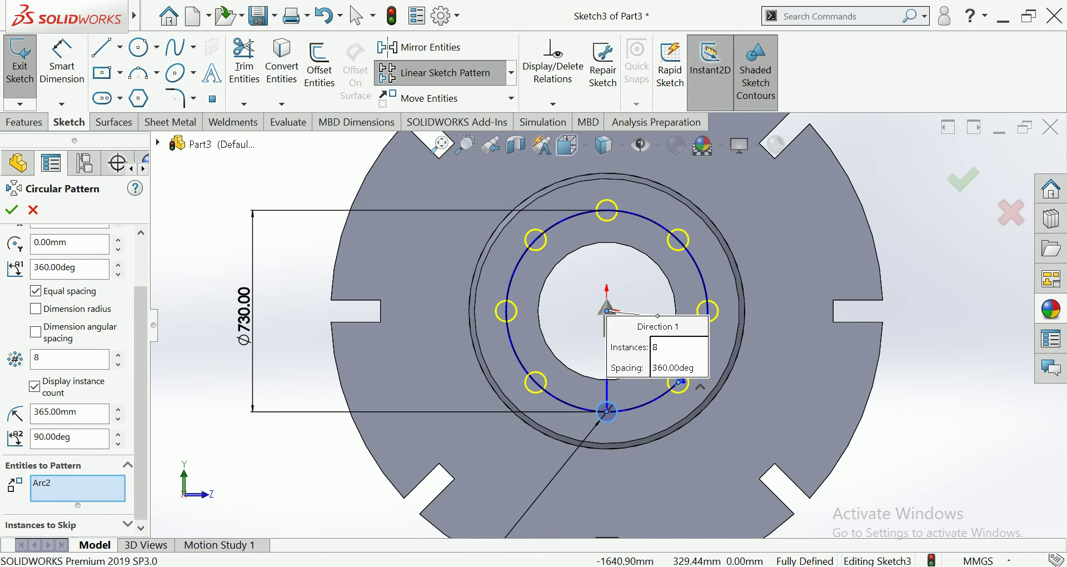
{"action": "left_click", "coordinate": [12, 209]}
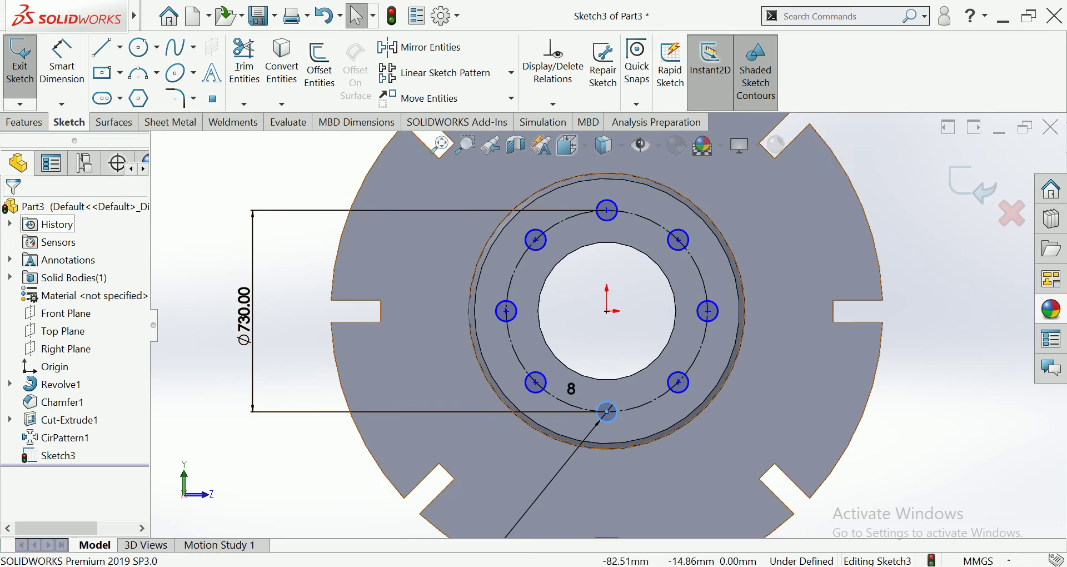
{"action": "scroll", "coordinate": [556, 403], "scroll_direction": "up", "scroll_amount": 3}
{"action": "scroll", "coordinate": [555, 402], "scroll_direction": "down", "scroll_amount": 2}
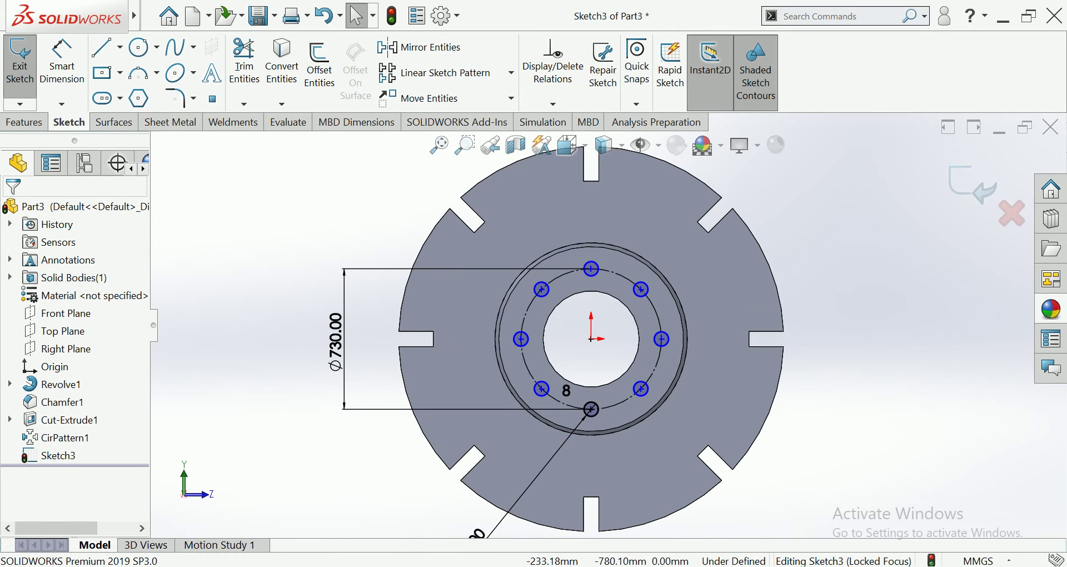
{"action": "left_click", "coordinate": [24, 122]}
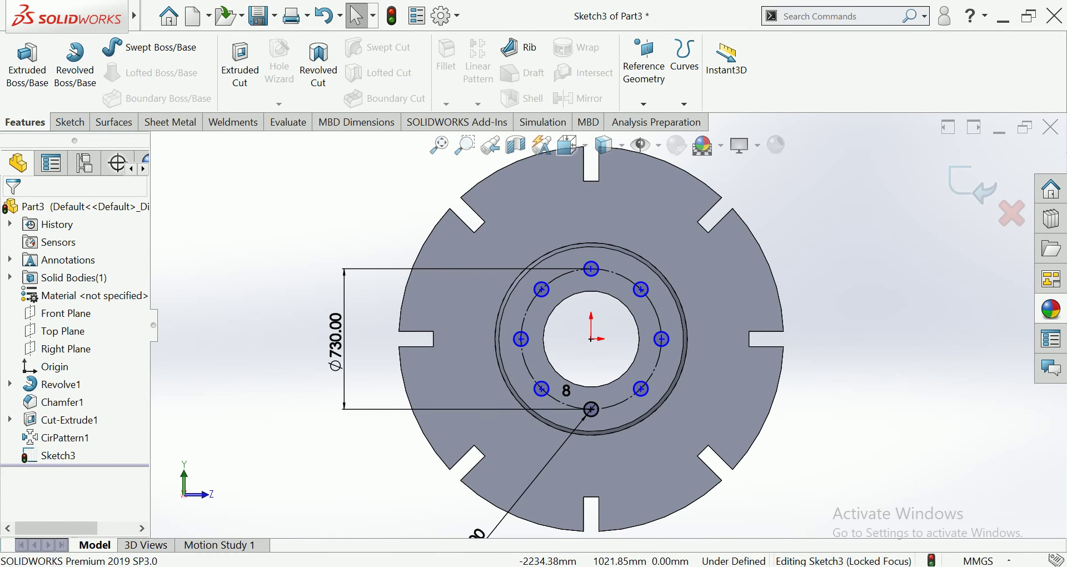
Extruded-cut the eight bolt-hole circles Blind to 120 mm depth
{"action": "left_click", "coordinate": [240, 71]}
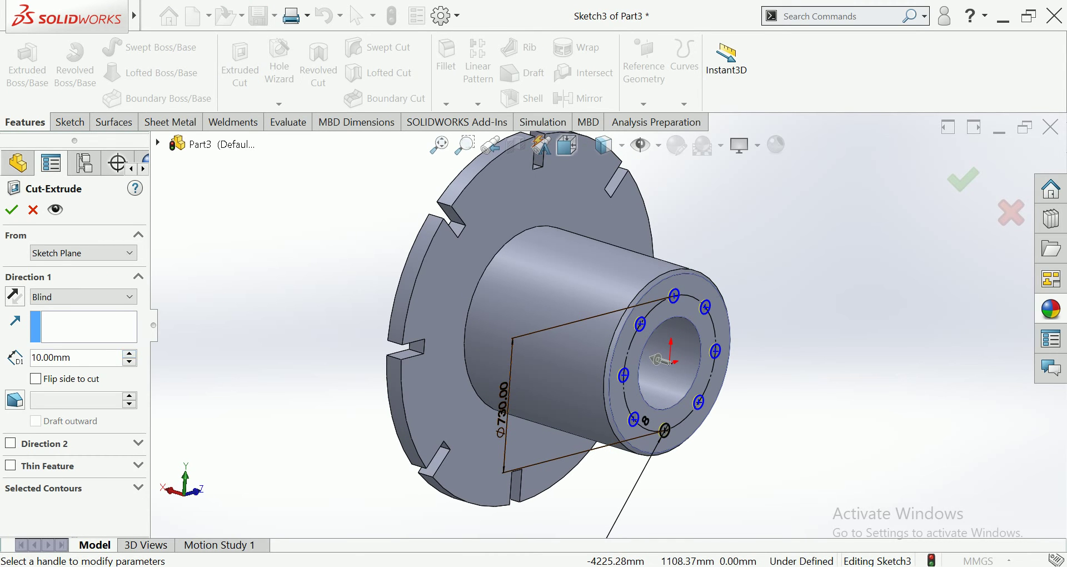
{"action": "type", "text": "100"}
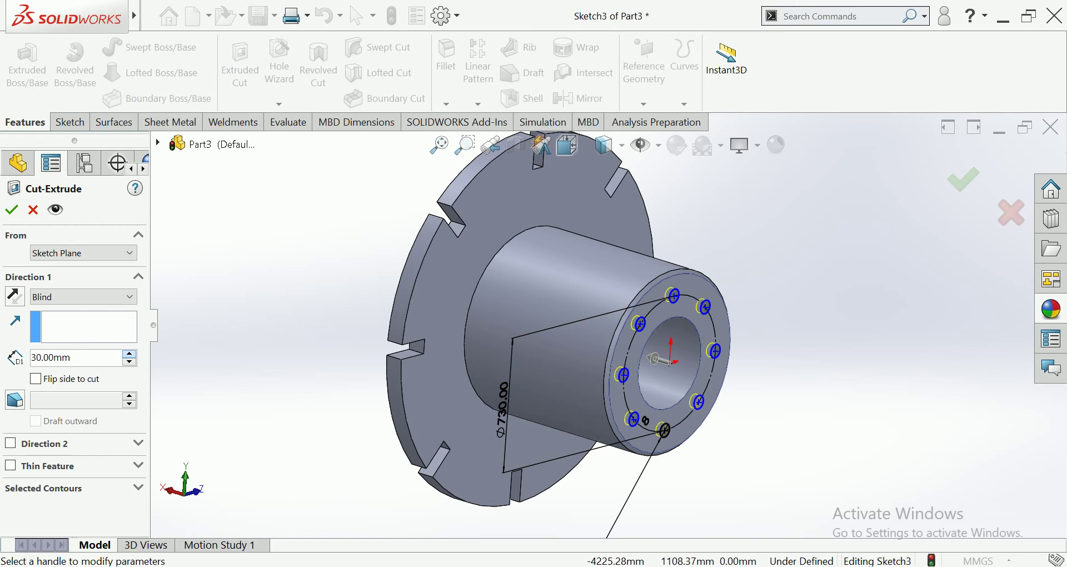
{"action": "key", "text": "Return"}
{"action": "type", "text": "120"}
{"action": "key", "text": "Return"}
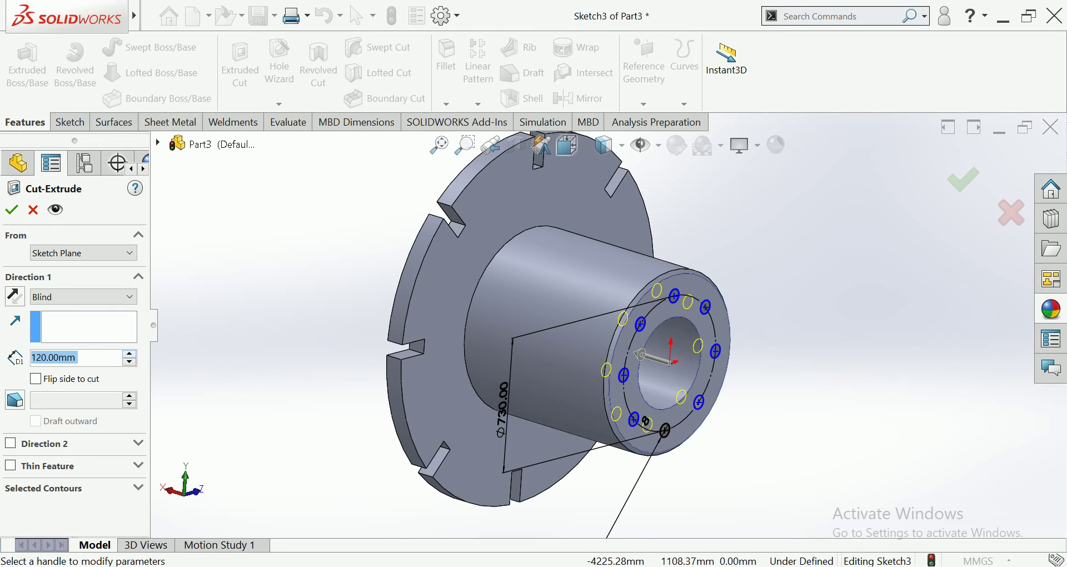
{"action": "left_click", "coordinate": [12, 209]}
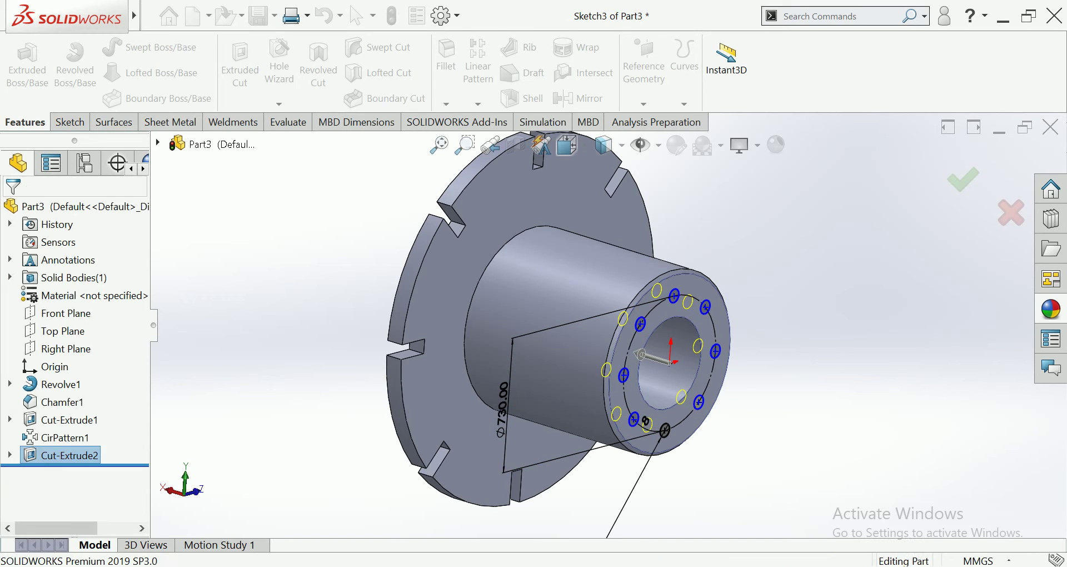
{"action": "key", "text": "ctrl+3"}
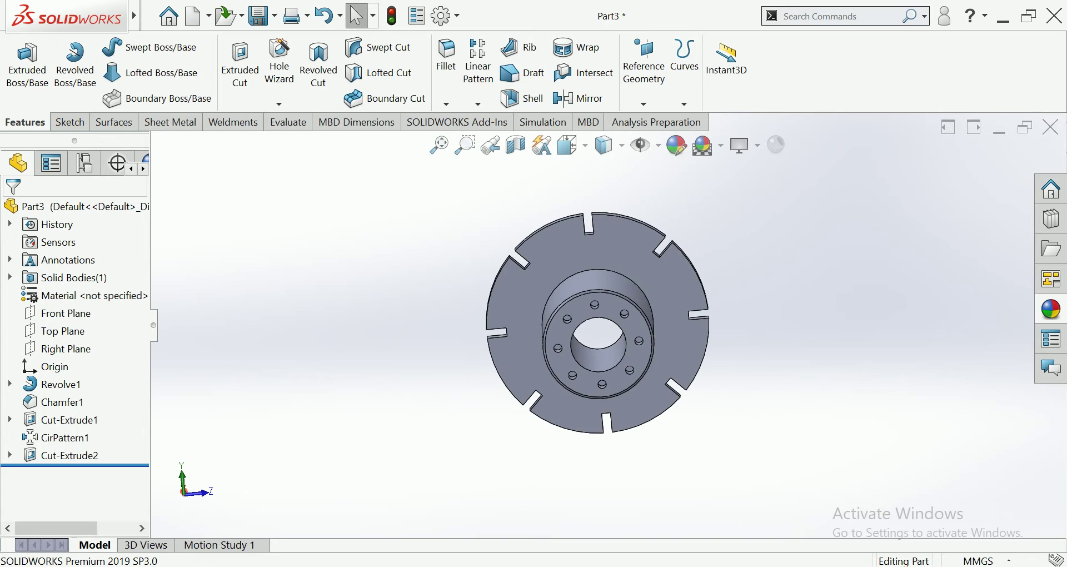
{"action": "left_click", "coordinate": [666, 267]}
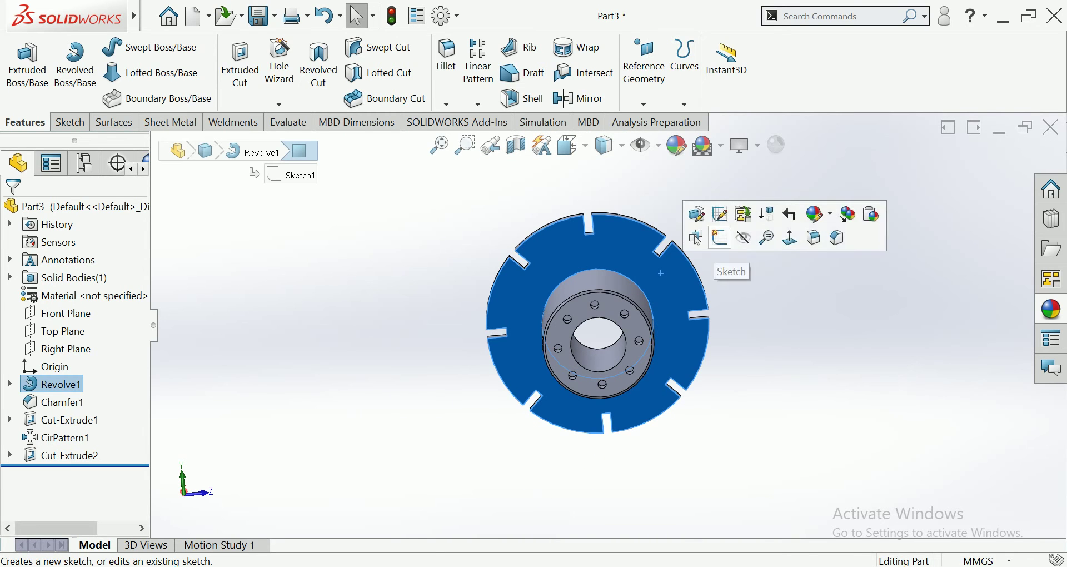
Sketch on the flange face and draw a construction circle centred on the origin
{"action": "left_click", "coordinate": [719, 238]}
{"action": "key", "text": "space"}
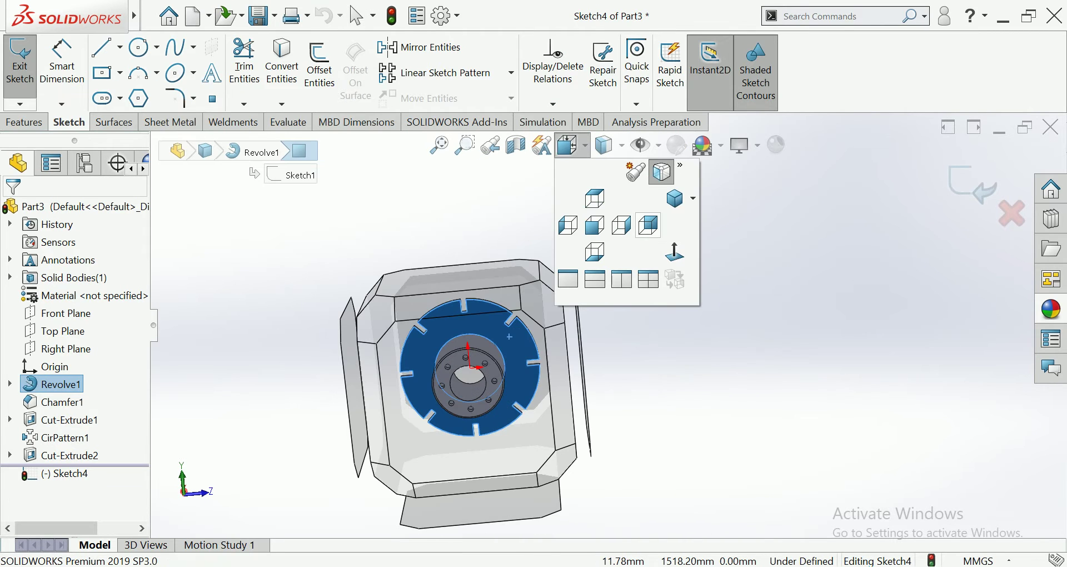
{"action": "key", "text": "ctrl+8"}
{"action": "key", "text": "Escape"}
{"action": "scroll", "coordinate": [607, 325], "scroll_direction": "up", "scroll_amount": 3}
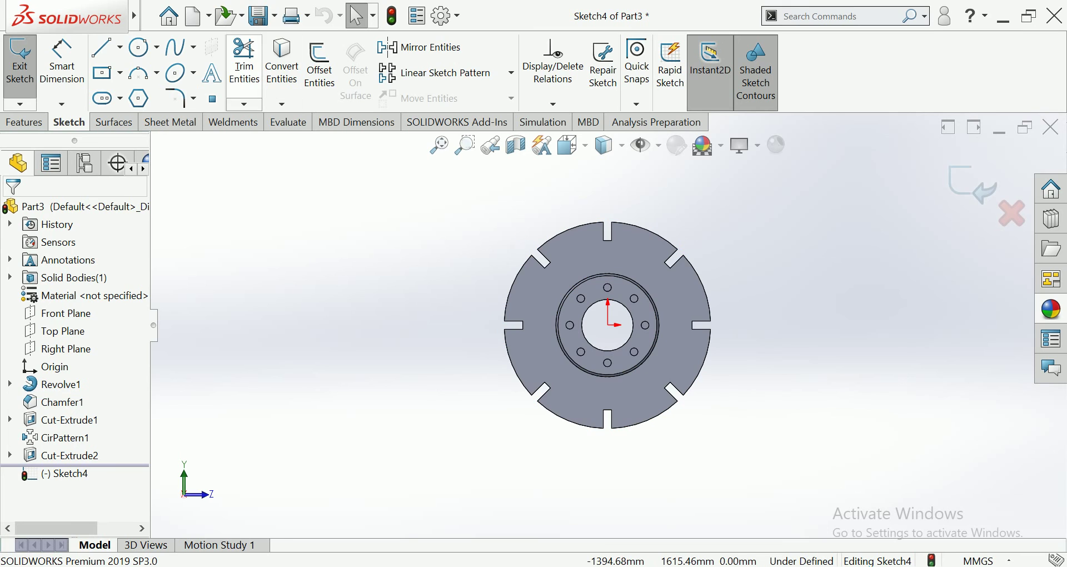
{"action": "left_click", "coordinate": [139, 47]}
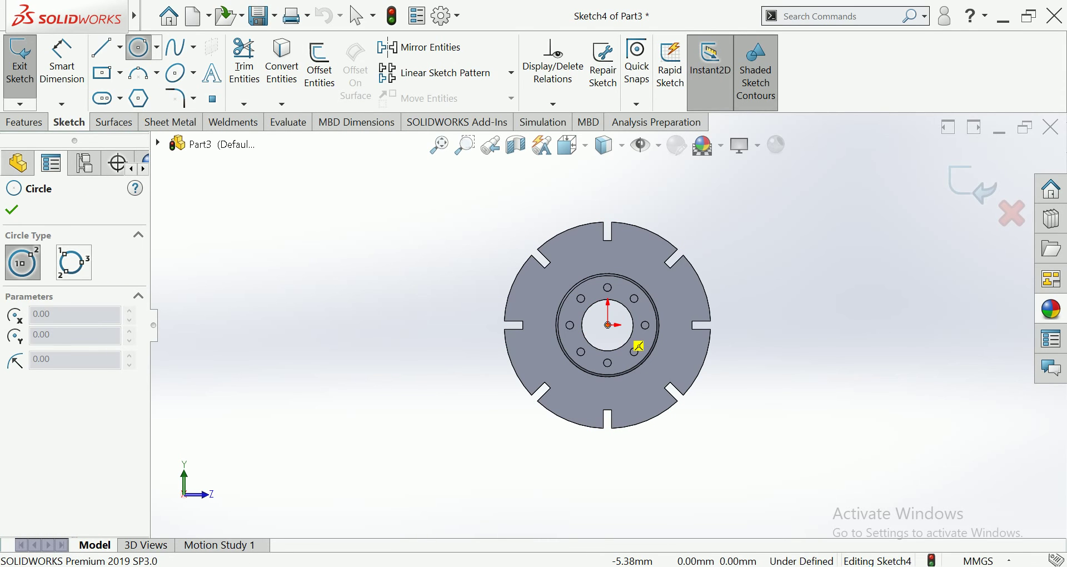
{"action": "left_click", "coordinate": [608, 325]}
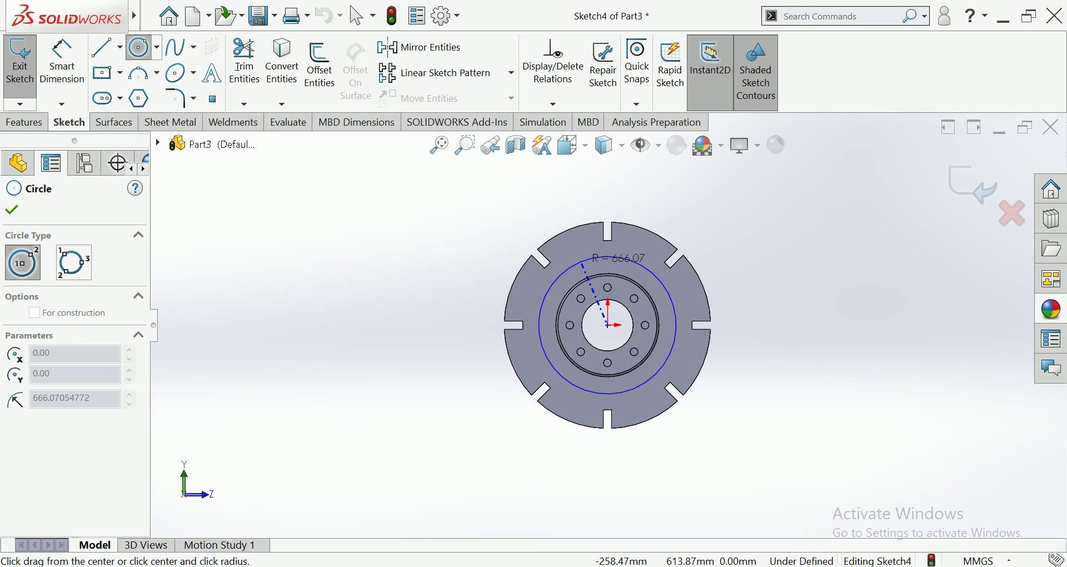
{"action": "left_click", "coordinate": [582, 263]}
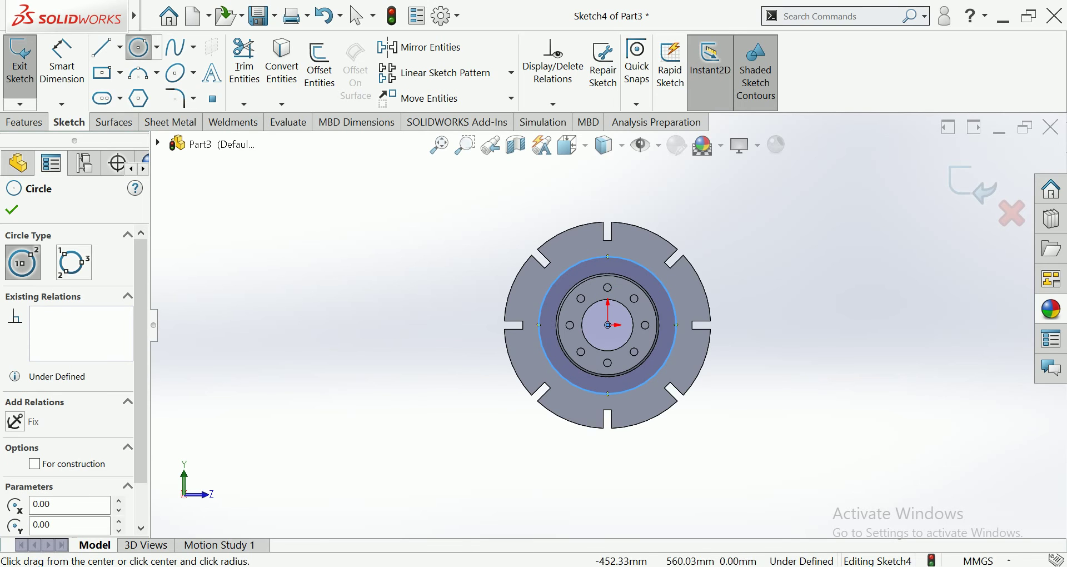
{"action": "left_click", "coordinate": [34, 463]}
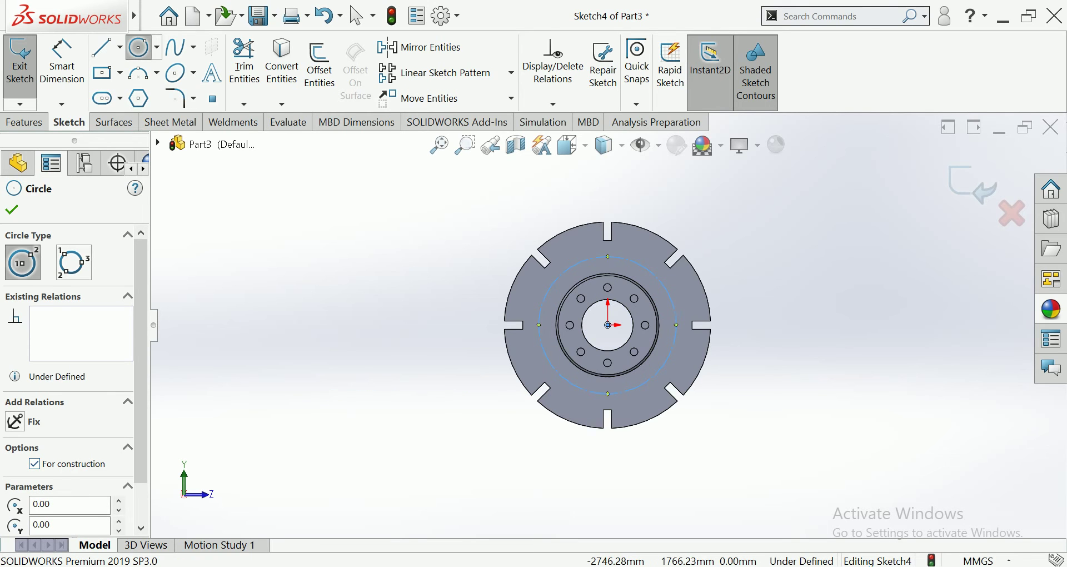
Dimension the construction circle to 1334 mm diameter
{"action": "left_click", "coordinate": [62, 61]}
{"action": "left_click", "coordinate": [559, 275]}
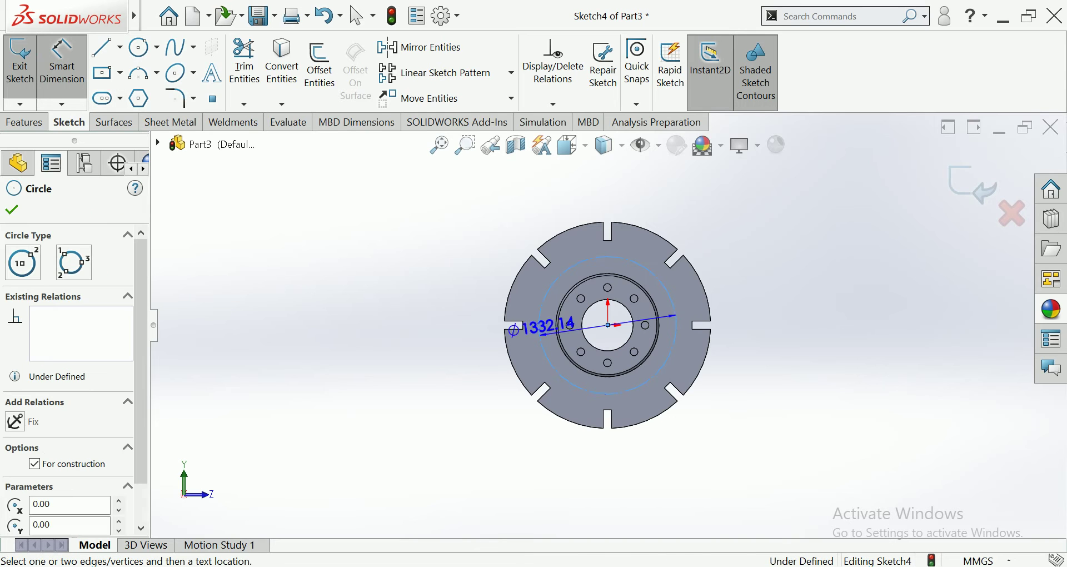
{"action": "left_click", "coordinate": [447, 325]}
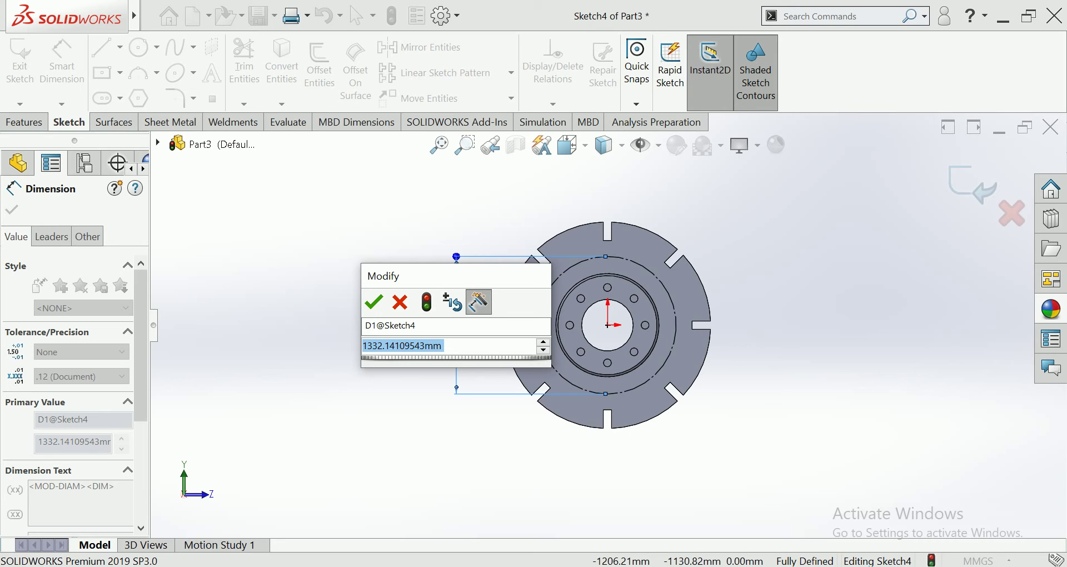
{"action": "type", "text": "1334"}
{"action": "key", "text": "Return"}
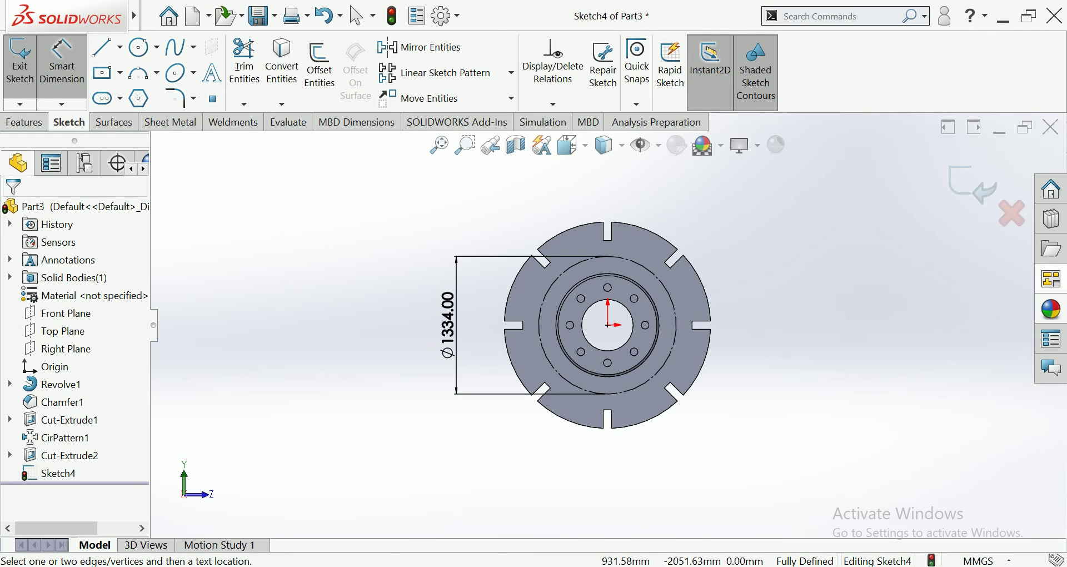
Draw two centerlines from the origin: one angled to the 1334 mm circle, one vertical
{"action": "left_click", "coordinate": [139, 48]}
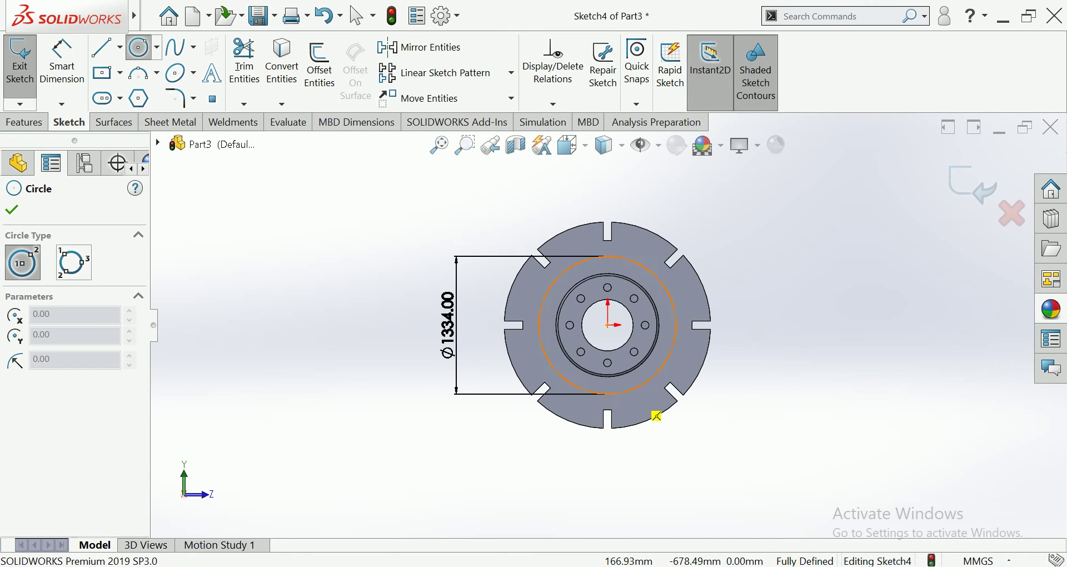
{"action": "scroll", "coordinate": [650, 406], "scroll_direction": "down", "scroll_amount": 2}
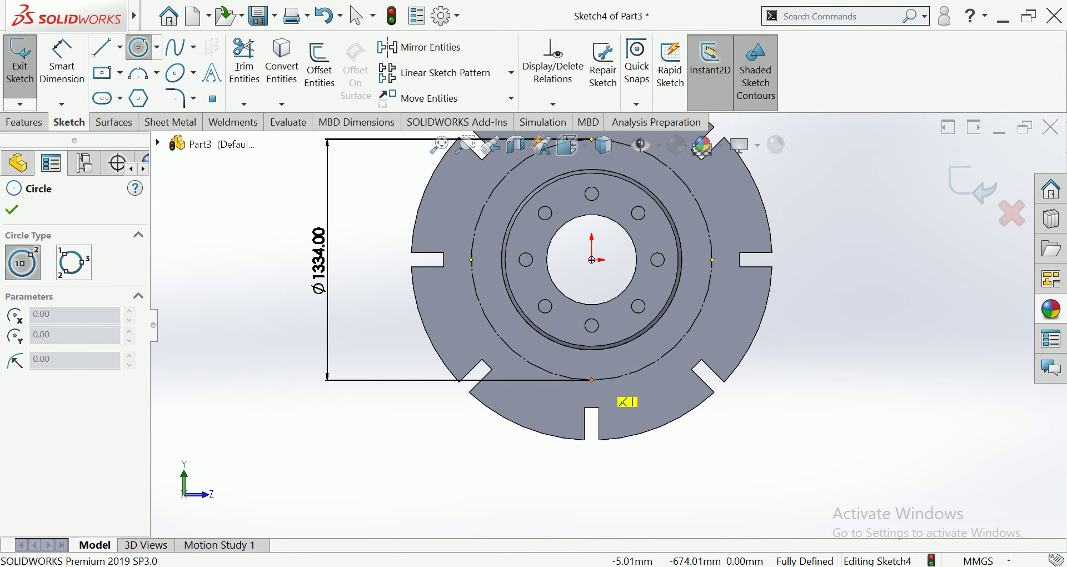
{"action": "left_click", "coordinate": [120, 48]}
{"action": "left_click", "coordinate": [138, 91]}
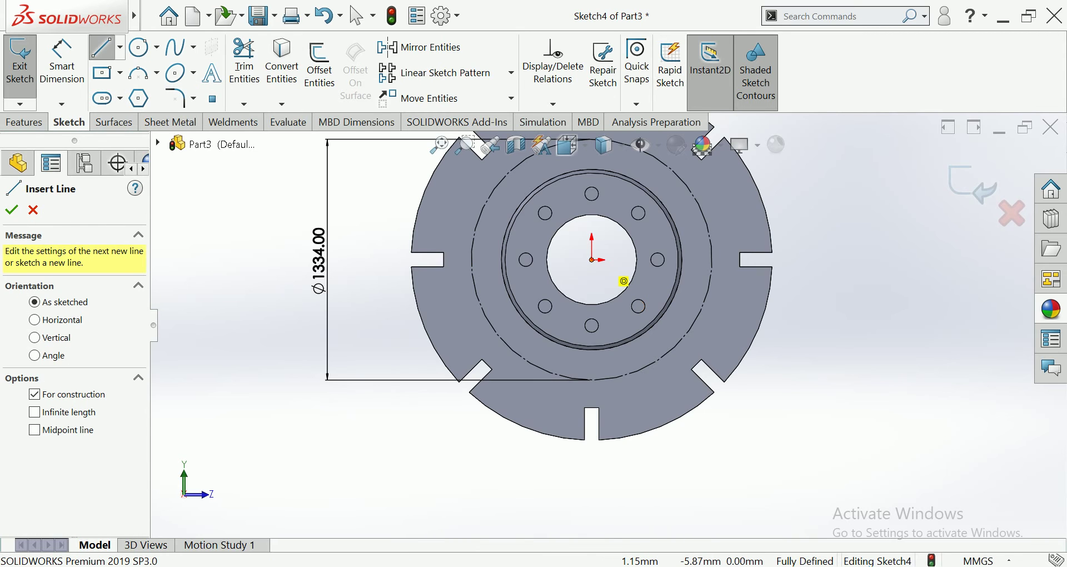
{"action": "left_click", "coordinate": [592, 259]}
{"action": "left_click", "coordinate": [638, 374]}
{"action": "key", "text": "Escape"}
{"action": "key", "text": "Escape"}
{"action": "left_click", "coordinate": [119, 47]}
{"action": "left_click", "coordinate": [139, 89]}
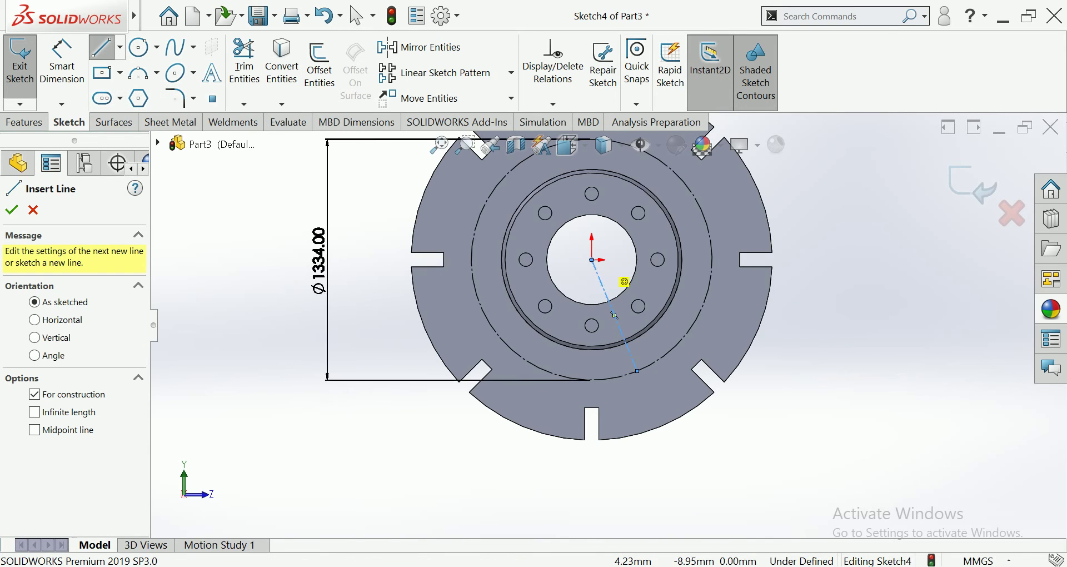
{"action": "left_click", "coordinate": [592, 259]}
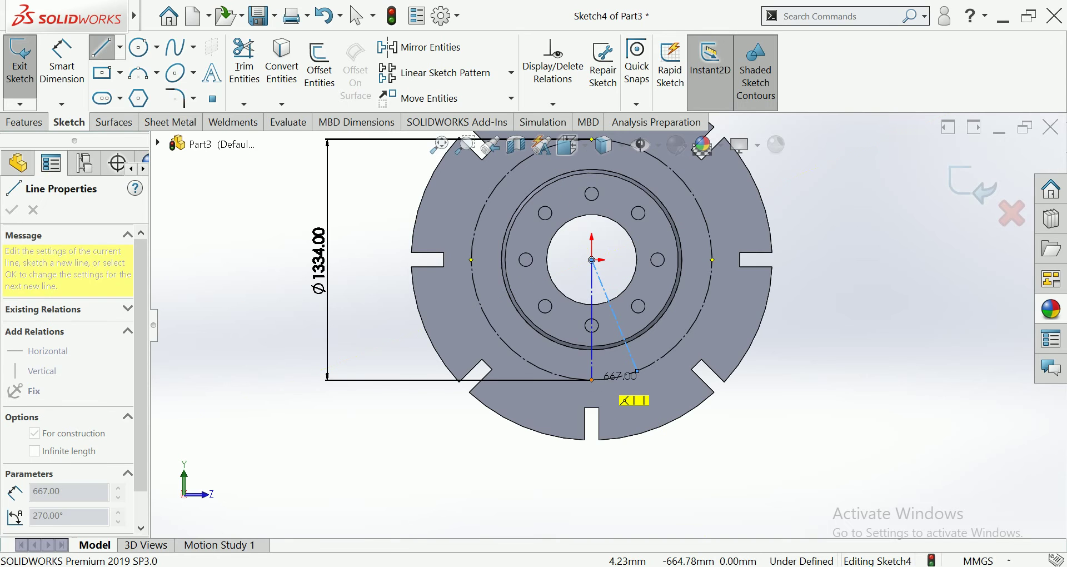
{"action": "left_click", "coordinate": [592, 379]}
{"action": "key", "text": "Escape"}
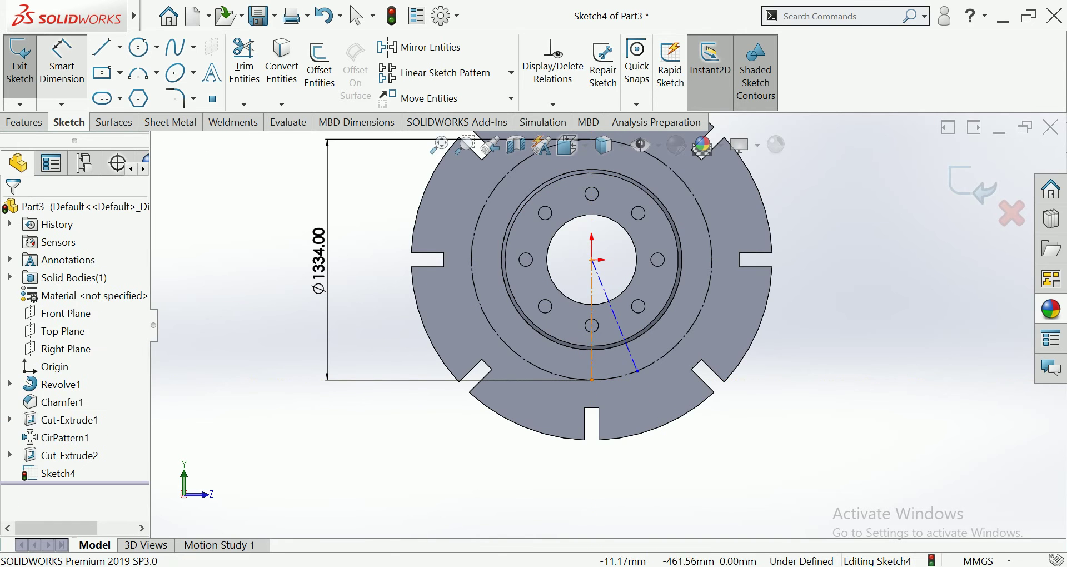
Dimension the angle between the two centerlines to 22.5°
{"action": "left_click", "coordinate": [61, 61]}
{"action": "left_click", "coordinate": [592, 333]}
{"action": "left_click", "coordinate": [622, 333]}
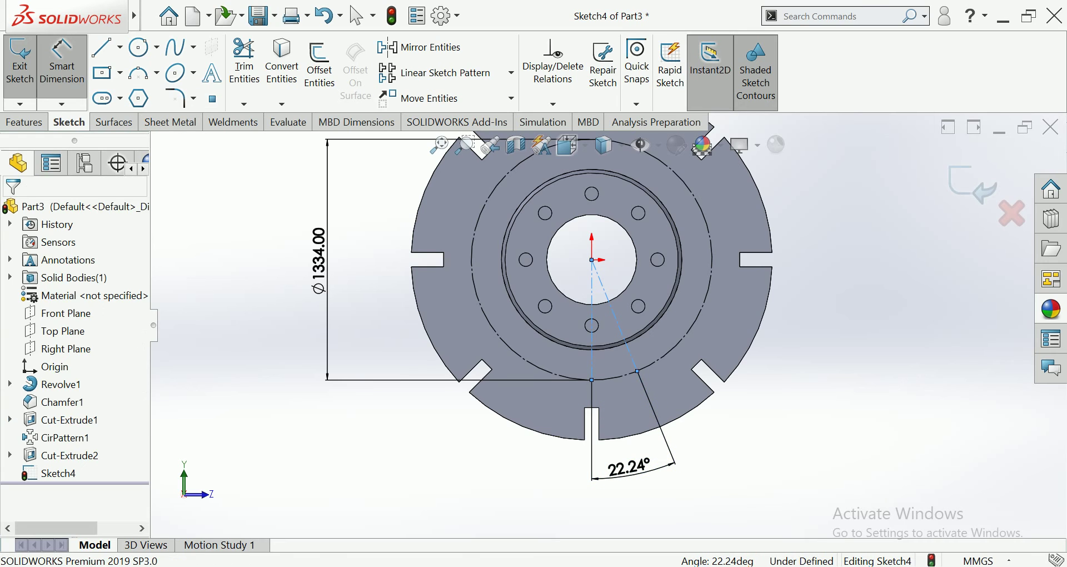
{"action": "left_click", "coordinate": [631, 467]}
{"action": "type", "text": "22.5"}
{"action": "key", "text": "Return"}
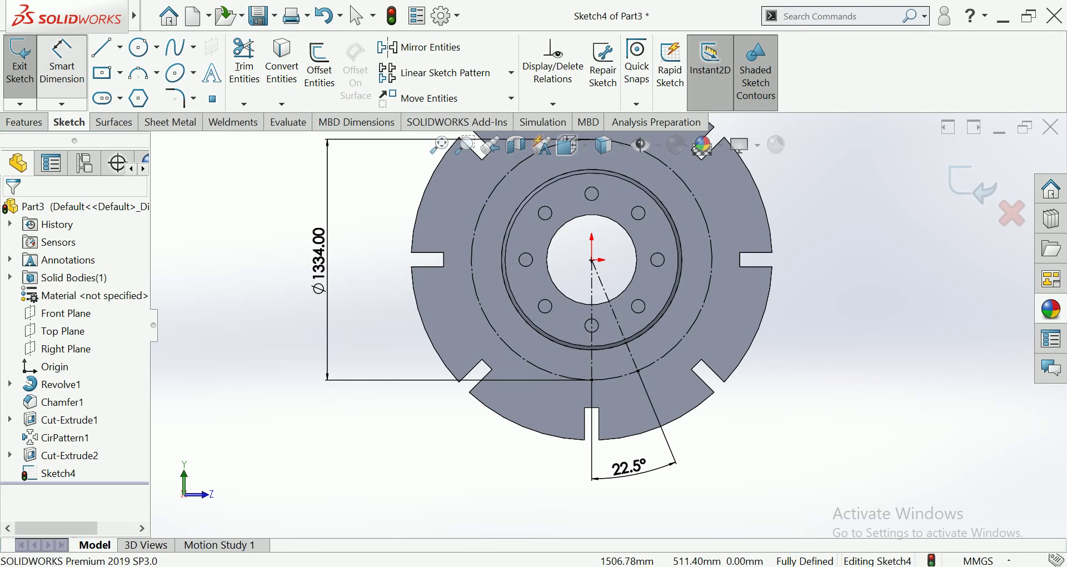
{"action": "left_click", "coordinate": [359, 15]}
{"action": "left_click", "coordinate": [139, 47]}
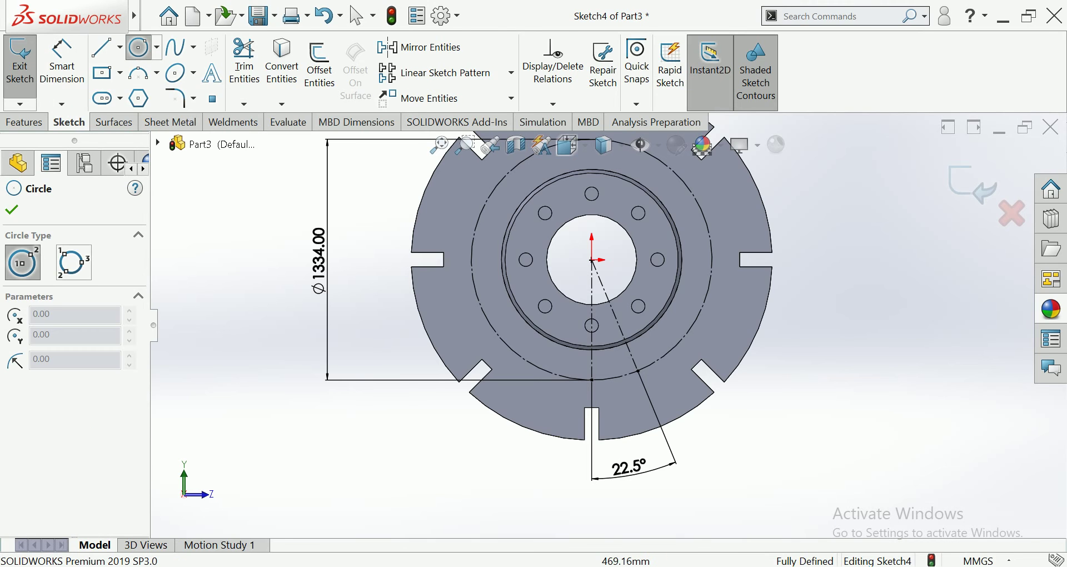
Draw a circle where the 22.5° line meets the 1334 mm circle and dimension its diameter
{"action": "scroll", "coordinate": [655, 394], "scroll_direction": "up", "scroll_amount": 2}
{"action": "left_click", "coordinate": [637, 353]}
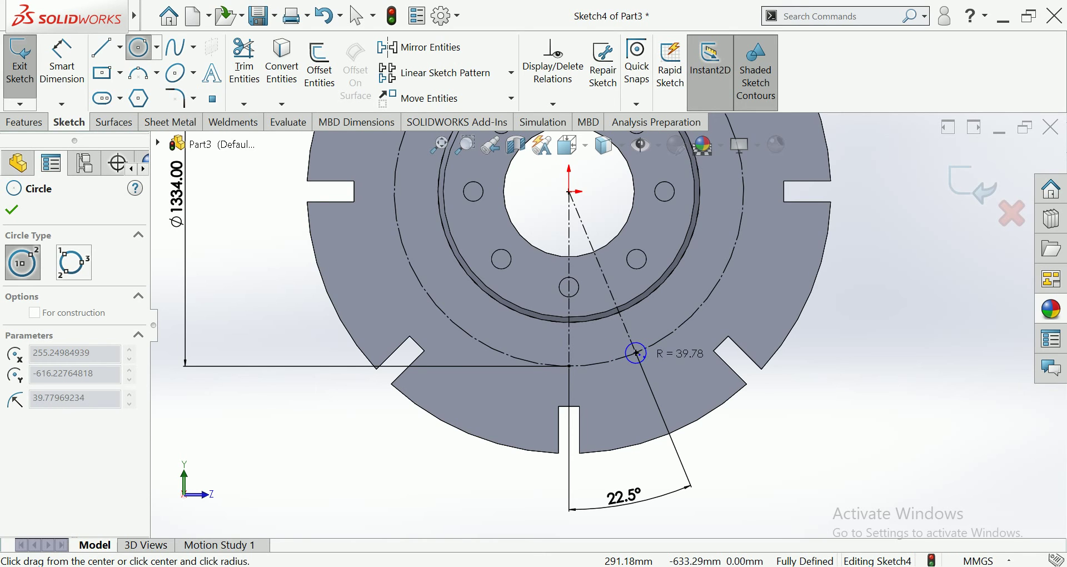
{"action": "left_click", "coordinate": [637, 352]}
{"action": "left_click", "coordinate": [62, 61]}
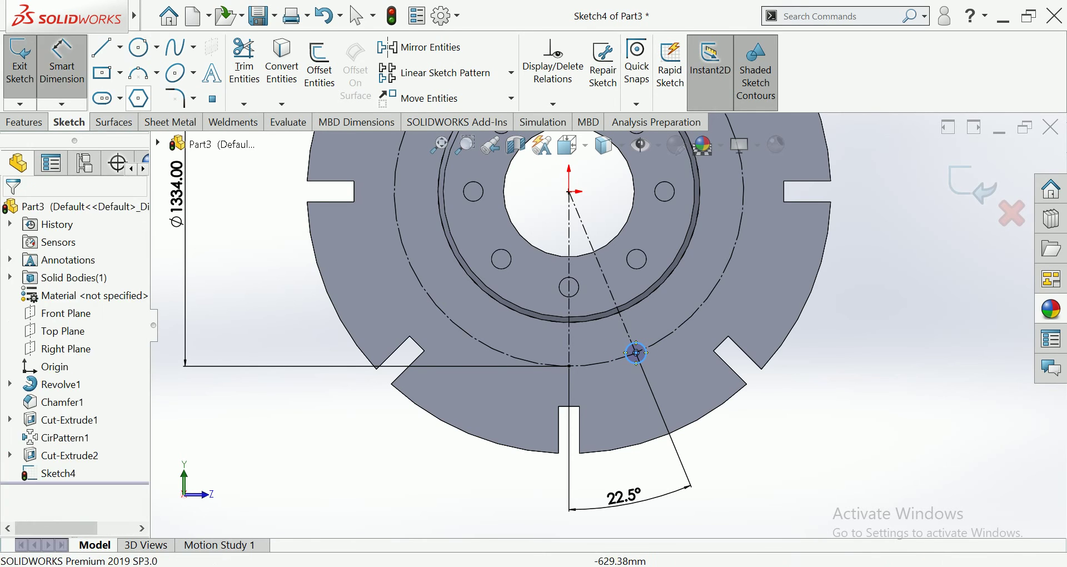
{"action": "left_click", "coordinate": [636, 352]}
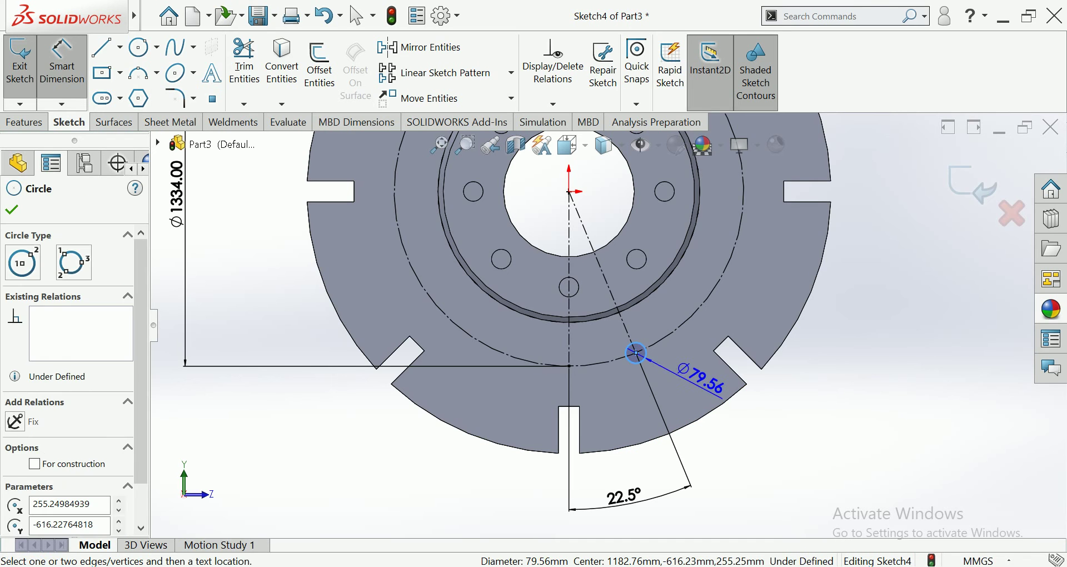
{"action": "left_click", "coordinate": [694, 376]}
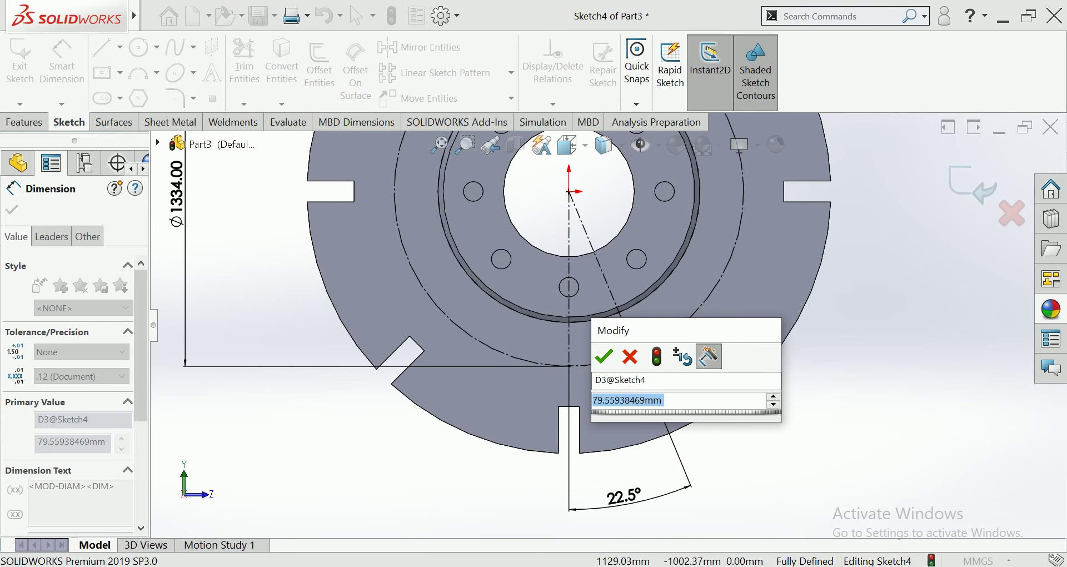
{"action": "type", "text": "7"}
{"action": "key", "text": "Return"}
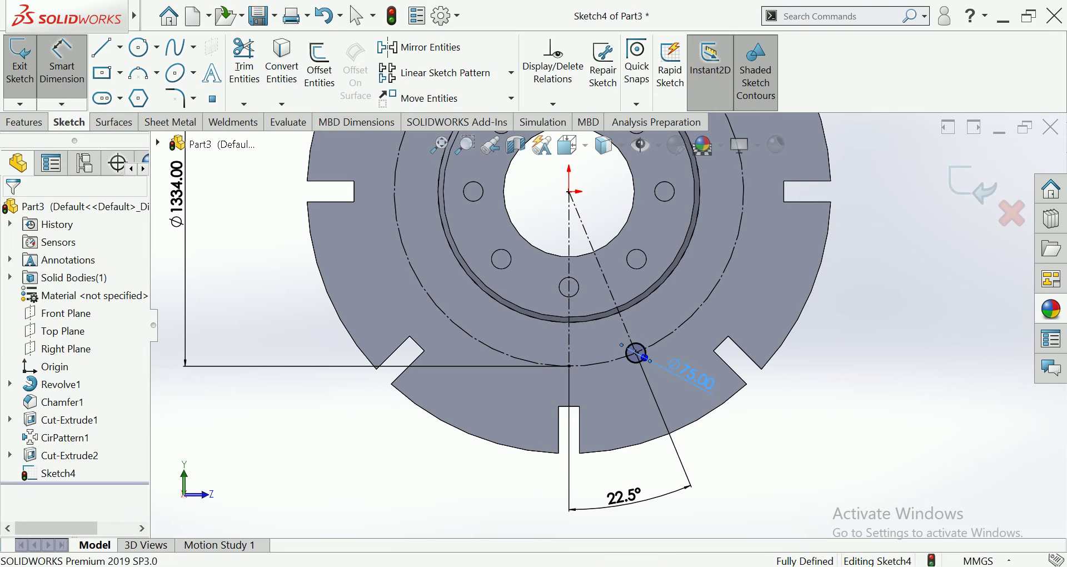
Change the small circle's diameter to 70 mm
{"action": "double_click", "coordinate": [692, 374]}
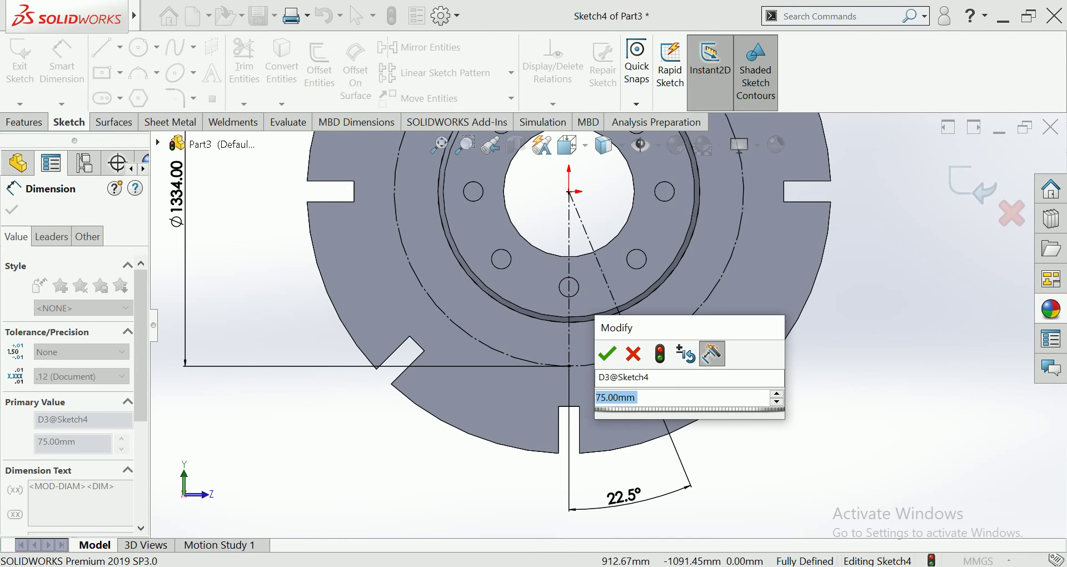
{"action": "type", "text": "70"}
{"action": "key", "text": "Return"}
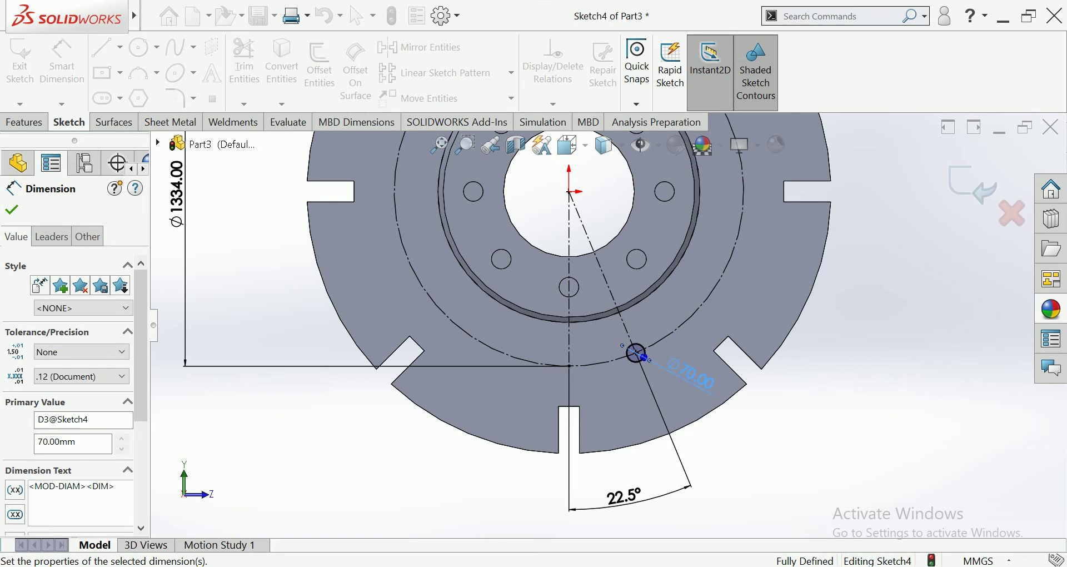
{"action": "key", "text": "Escape"}
{"action": "scroll", "coordinate": [573, 418], "scroll_direction": "up", "scroll_amount": 3}
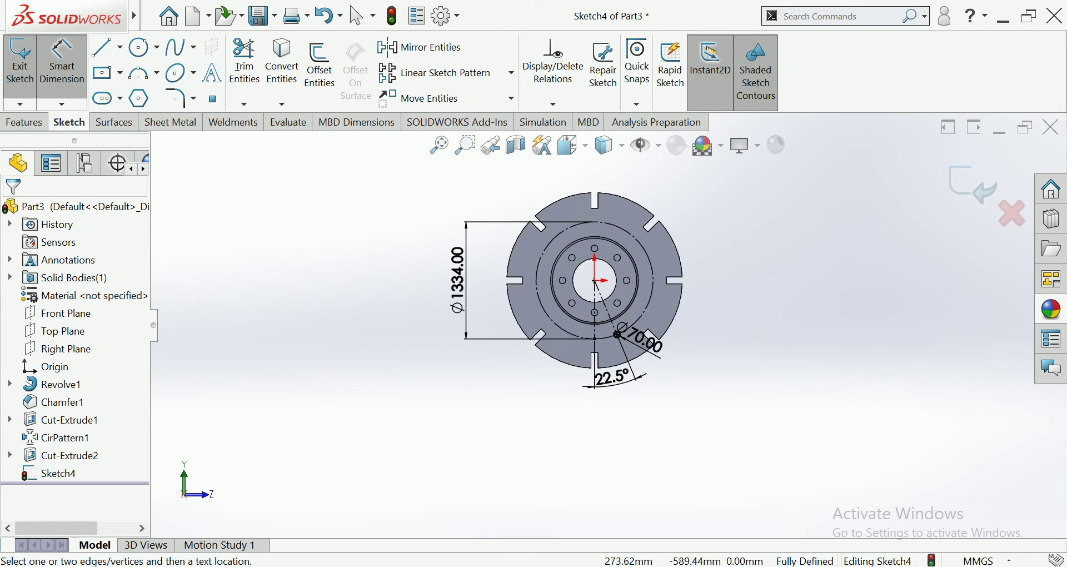
{"action": "scroll", "coordinate": [632, 377], "scroll_direction": "up", "scroll_amount": 2}
{"action": "left_click", "coordinate": [601, 380]}
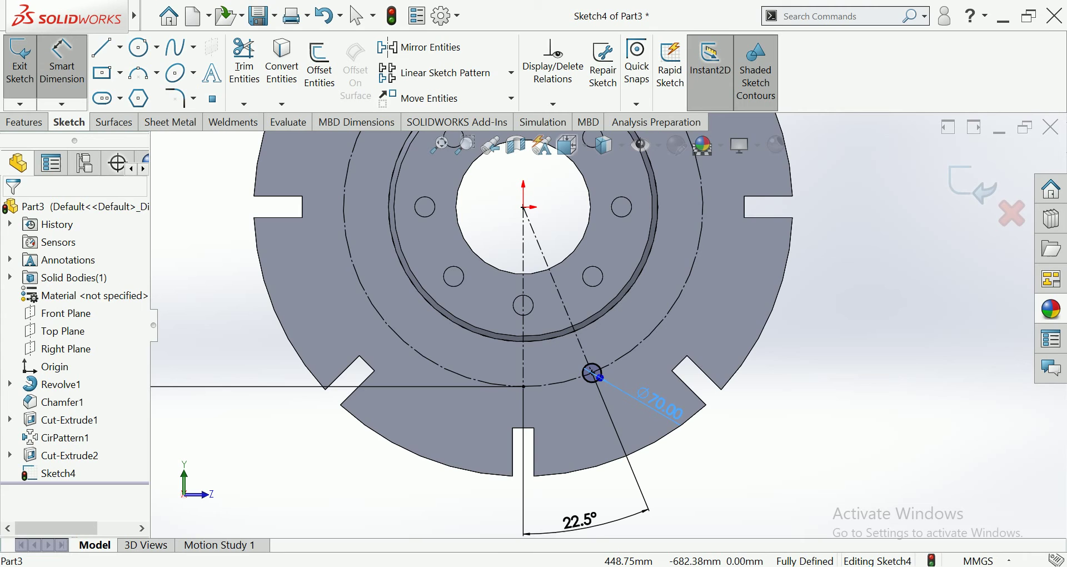
{"action": "scroll", "coordinate": [586, 214], "scroll_direction": "down", "scroll_amount": 1}
{"action": "scroll", "coordinate": [585, 214], "scroll_direction": "down", "scroll_amount": 1}
{"action": "scroll", "coordinate": [586, 214], "scroll_direction": "down", "scroll_amount": 2}
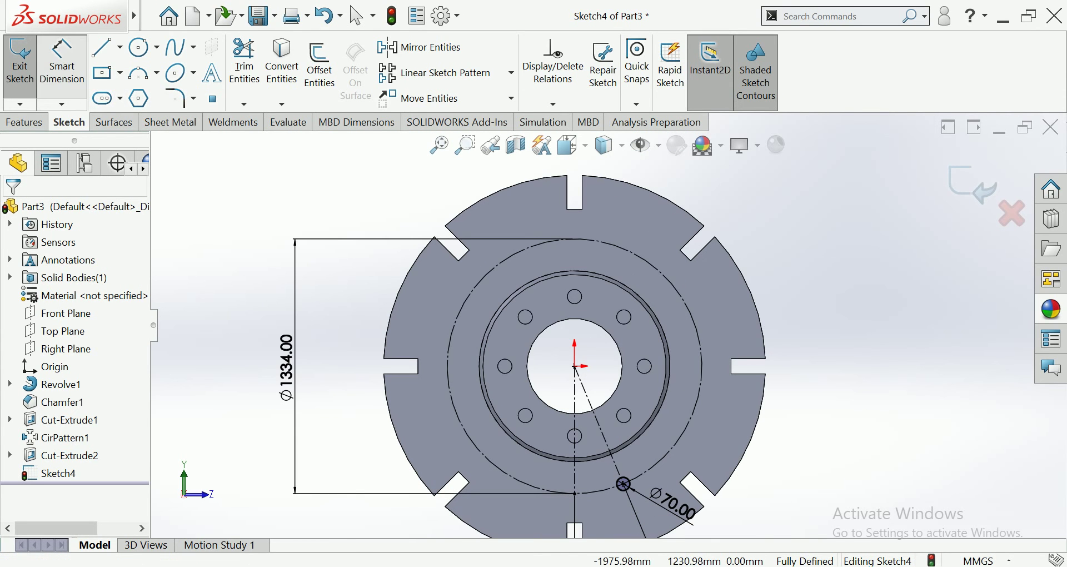
{"action": "left_click", "coordinate": [356, 16]}
{"action": "left_click", "coordinate": [24, 122]}
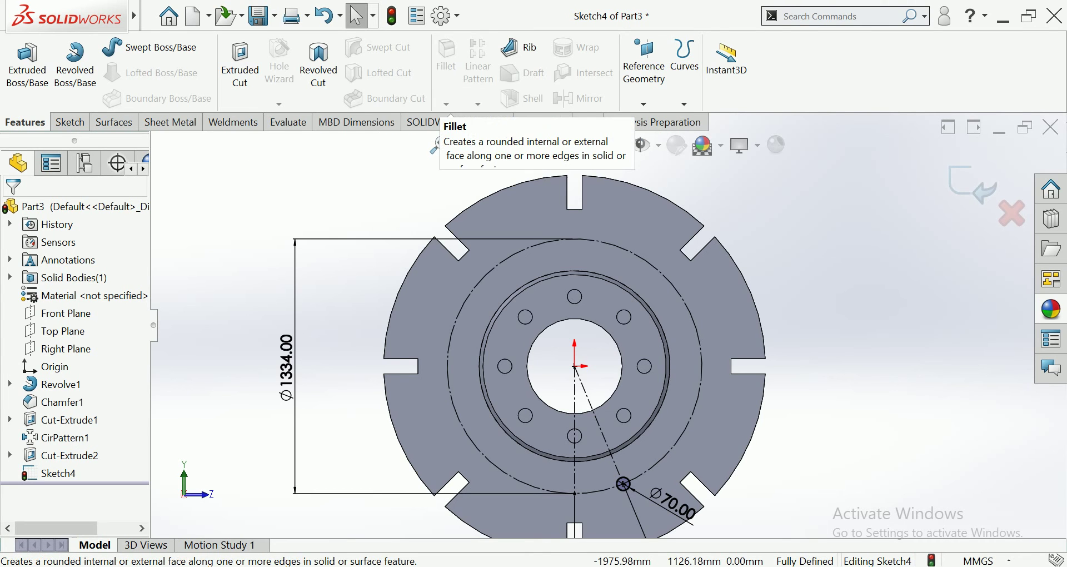
{"action": "left_click", "coordinate": [69, 122]}
{"action": "scroll", "coordinate": [388, 100], "scroll_direction": "down", "scroll_amount": 1}
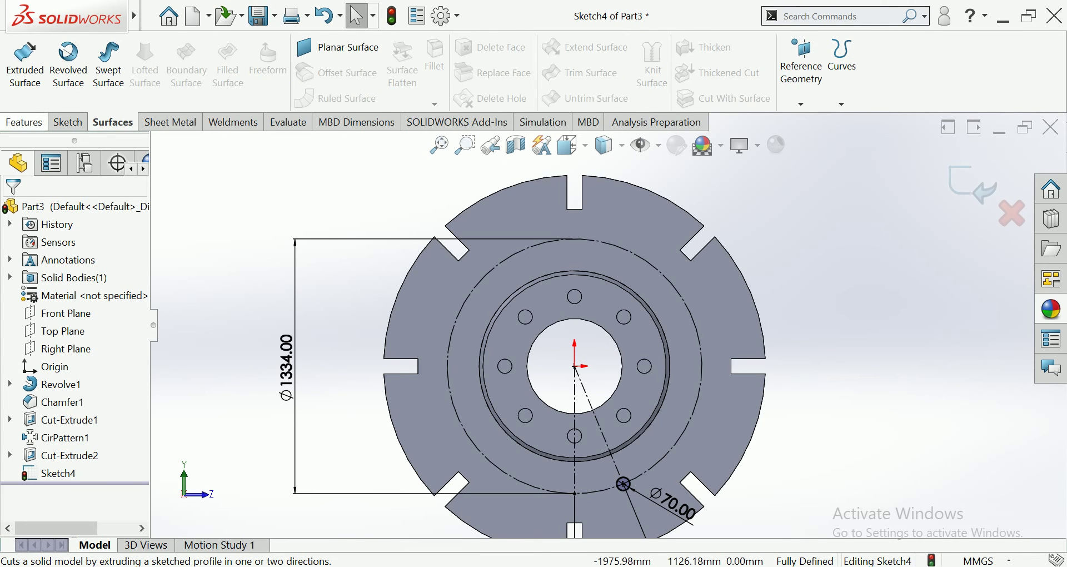
{"action": "scroll", "coordinate": [389, 100], "scroll_direction": "up", "scroll_amount": 2}
{"action": "scroll", "coordinate": [389, 100], "scroll_direction": "down", "scroll_amount": 2}
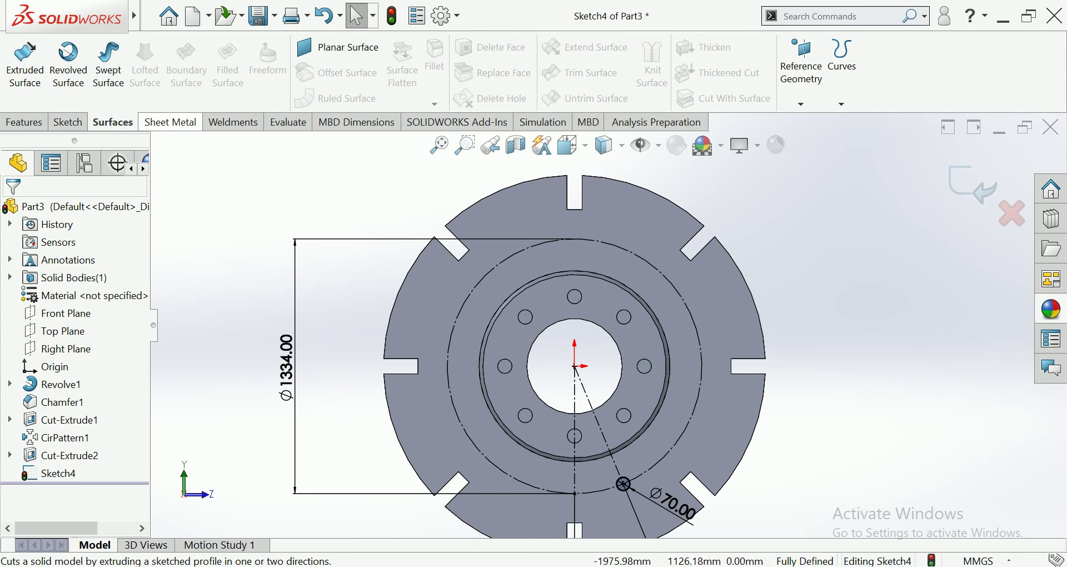
{"action": "left_click", "coordinate": [233, 122]}
{"action": "left_click", "coordinate": [286, 122]}
{"action": "scroll", "coordinate": [389, 100], "scroll_direction": "up", "scroll_amount": 2}
{"action": "scroll", "coordinate": [388, 100], "scroll_direction": "up", "scroll_amount": 1}
{"action": "scroll", "coordinate": [389, 100], "scroll_direction": "up", "scroll_amount": 1}
{"action": "scroll", "coordinate": [234, 122], "scroll_direction": "up", "scroll_amount": 1}
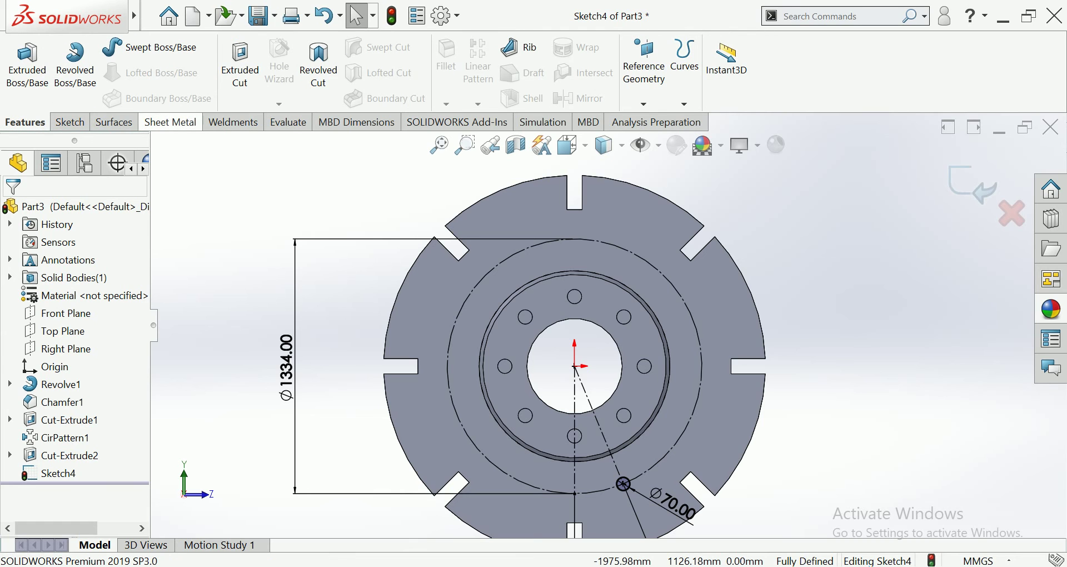
{"action": "left_click", "coordinate": [70, 122]}
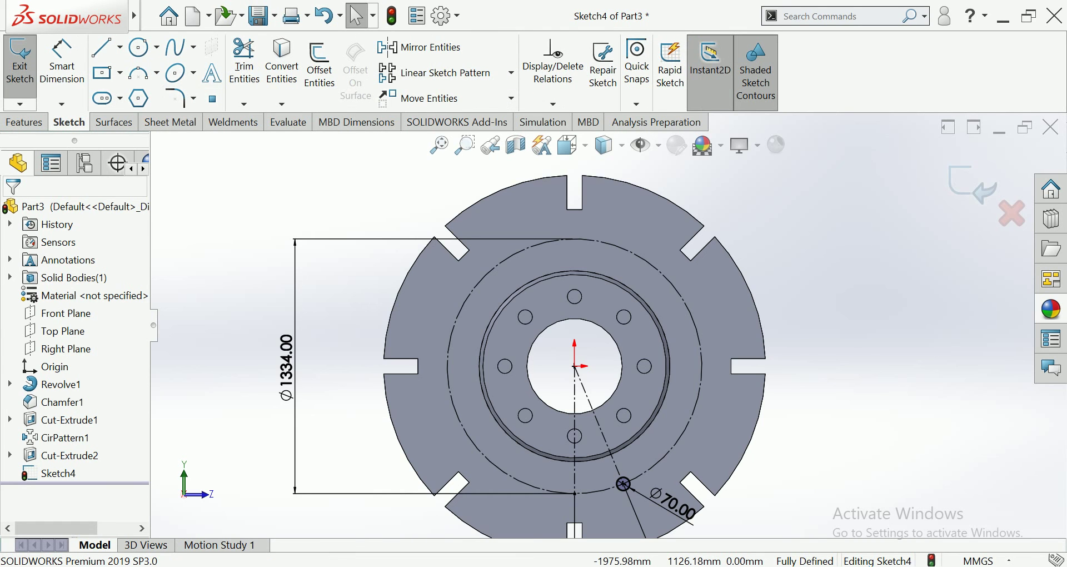
Circular-pattern the 70 mm circle into 8 instances over 360° around the 1334 mm construction circle
{"action": "left_click", "coordinate": [511, 73]}
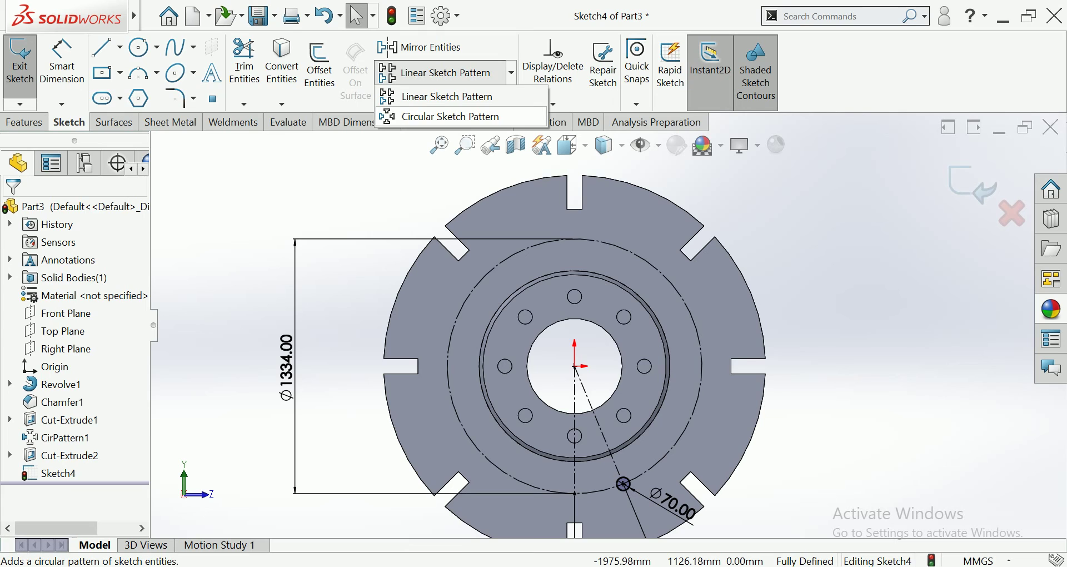
{"action": "left_click", "coordinate": [444, 117]}
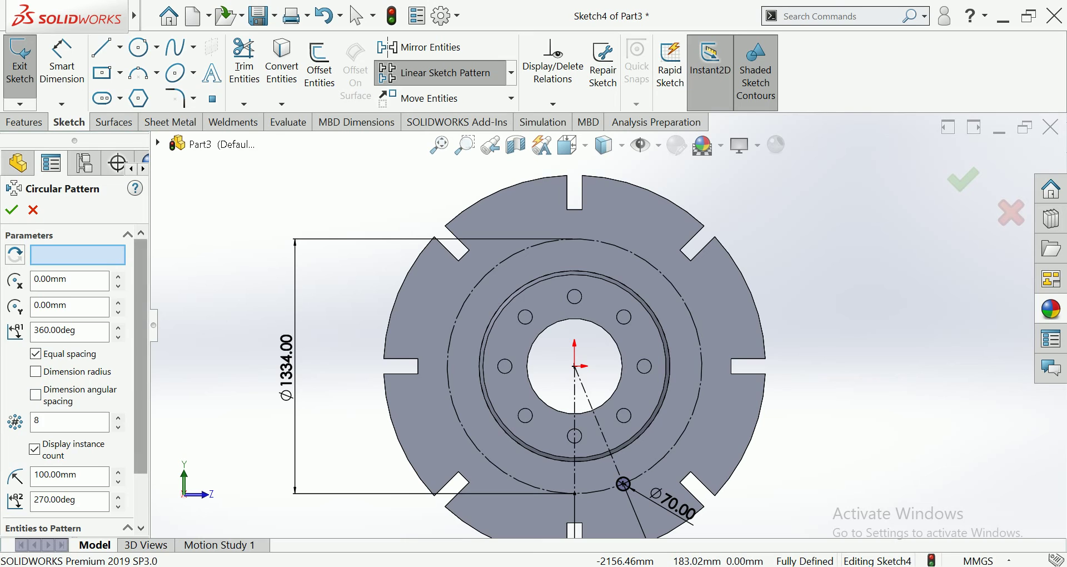
{"action": "scroll", "coordinate": [140, 355], "scroll_direction": "down", "scroll_amount": 2}
{"action": "scroll", "coordinate": [650, 532], "scroll_direction": "down", "scroll_amount": 2}
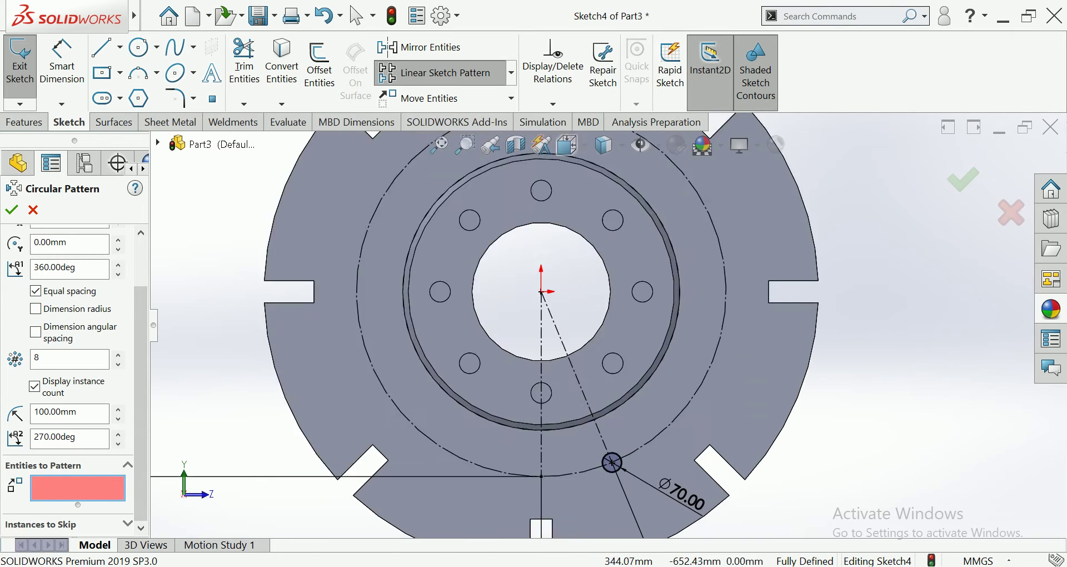
{"action": "scroll", "coordinate": [649, 533], "scroll_direction": "down", "scroll_amount": 2}
{"action": "left_click", "coordinate": [595, 431]}
{"action": "scroll", "coordinate": [592, 263], "scroll_direction": "up", "scroll_amount": 5}
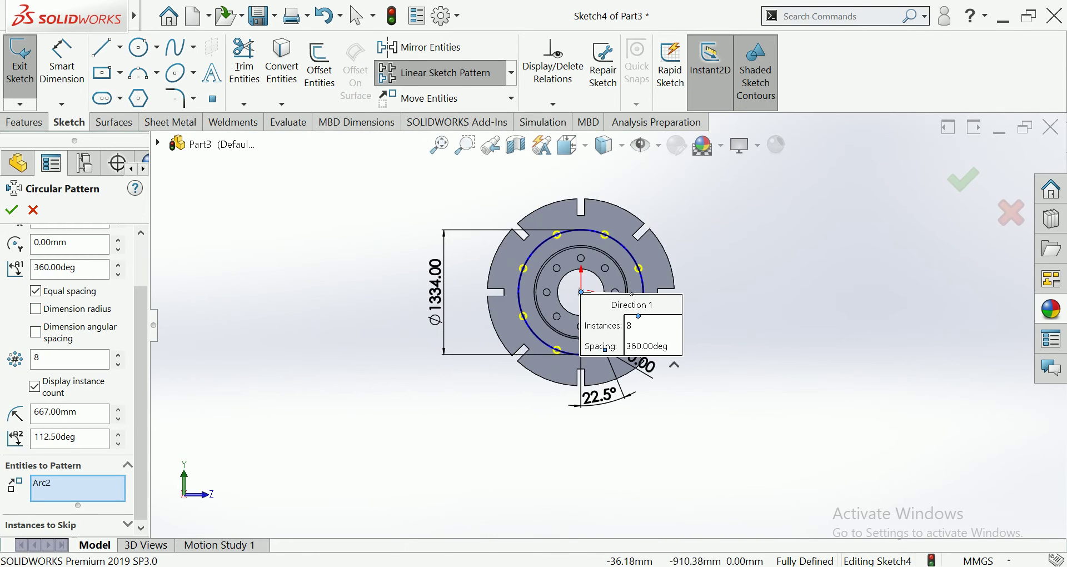
{"action": "scroll", "coordinate": [591, 263], "scroll_direction": "down", "scroll_amount": 2}
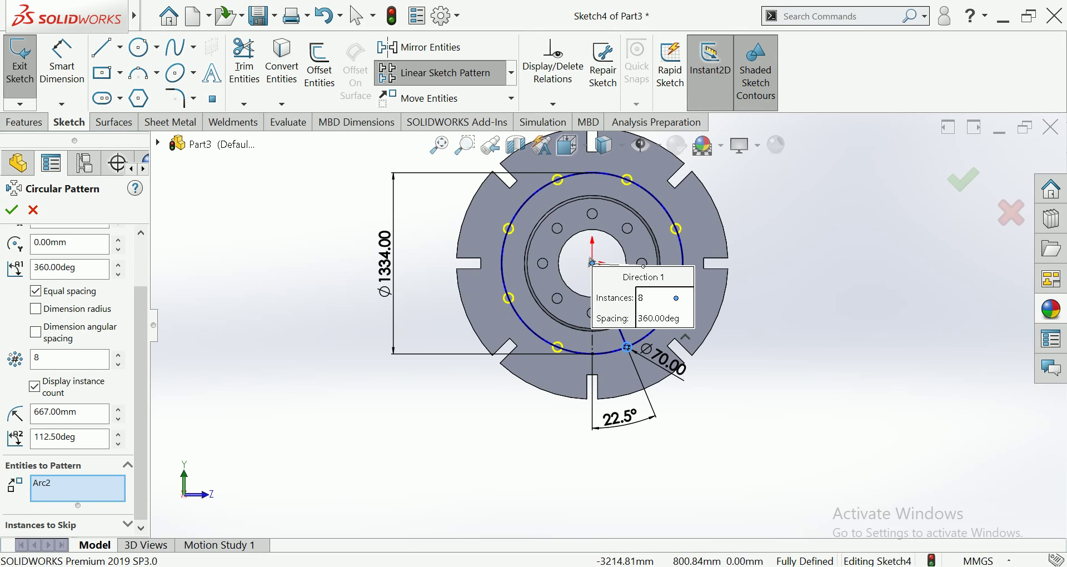
{"action": "key", "text": "Return"}
{"action": "left_click", "coordinate": [24, 121]}
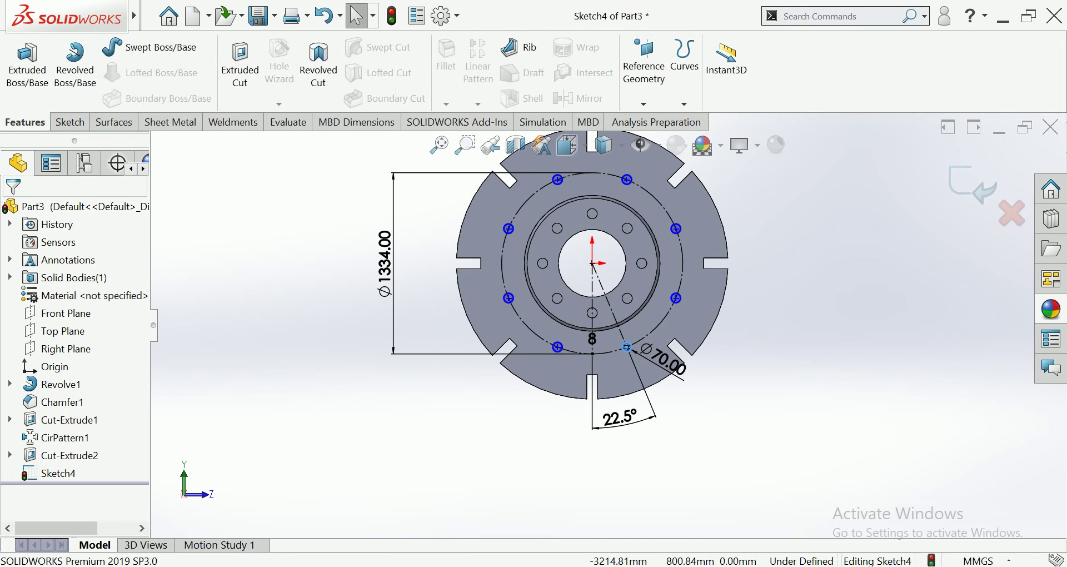
{"action": "left_click", "coordinate": [239, 64]}
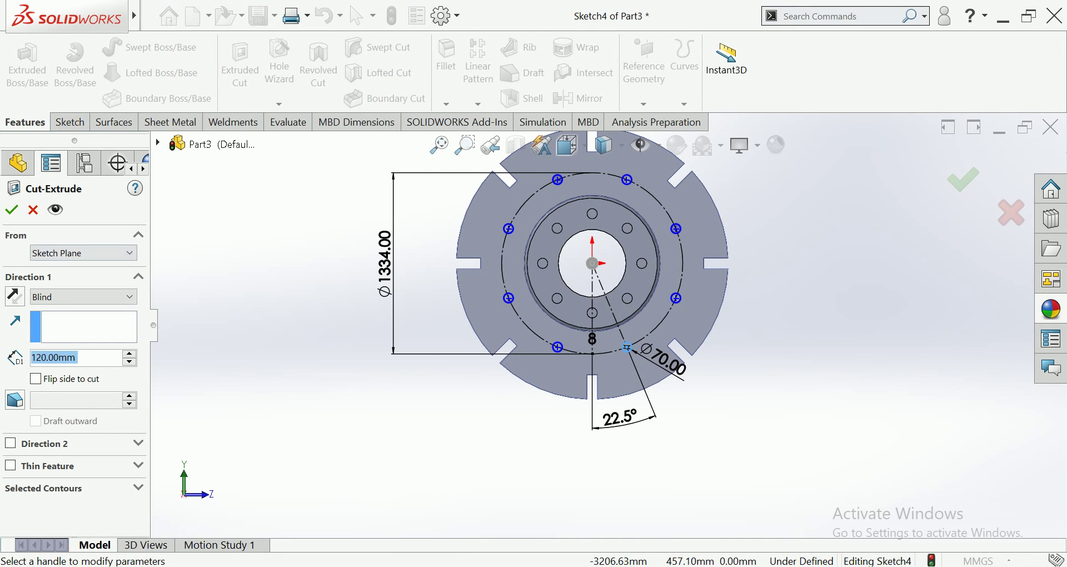
Cut the eight 70 mm circles Through All to create Cut-Extrude3
{"action": "left_click", "coordinate": [83, 297]}
{"action": "left_click", "coordinate": [55, 304]}
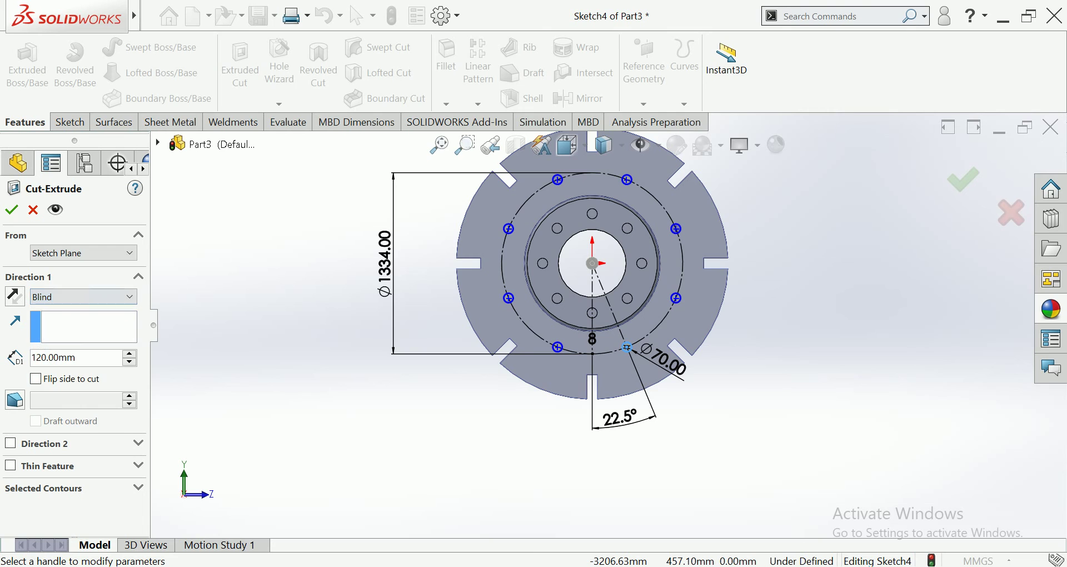
{"action": "left_click", "coordinate": [83, 296]}
{"action": "left_click", "coordinate": [50, 318]}
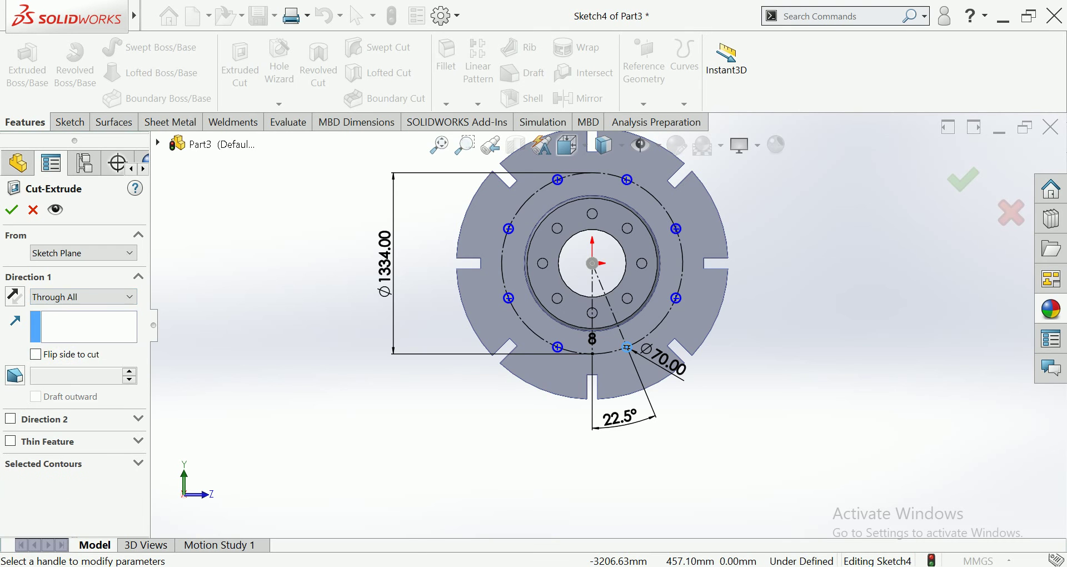
{"action": "left_click", "coordinate": [11, 209]}
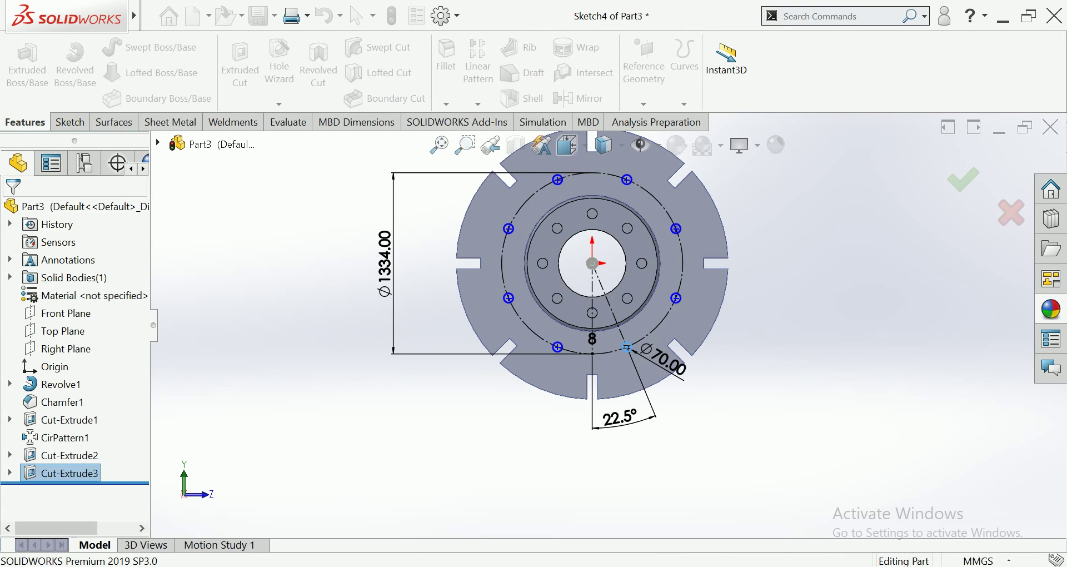
Start a new sketch on the hub's end face
{"action": "scroll", "coordinate": [609, 327], "scroll_direction": "up", "scroll_amount": 2}
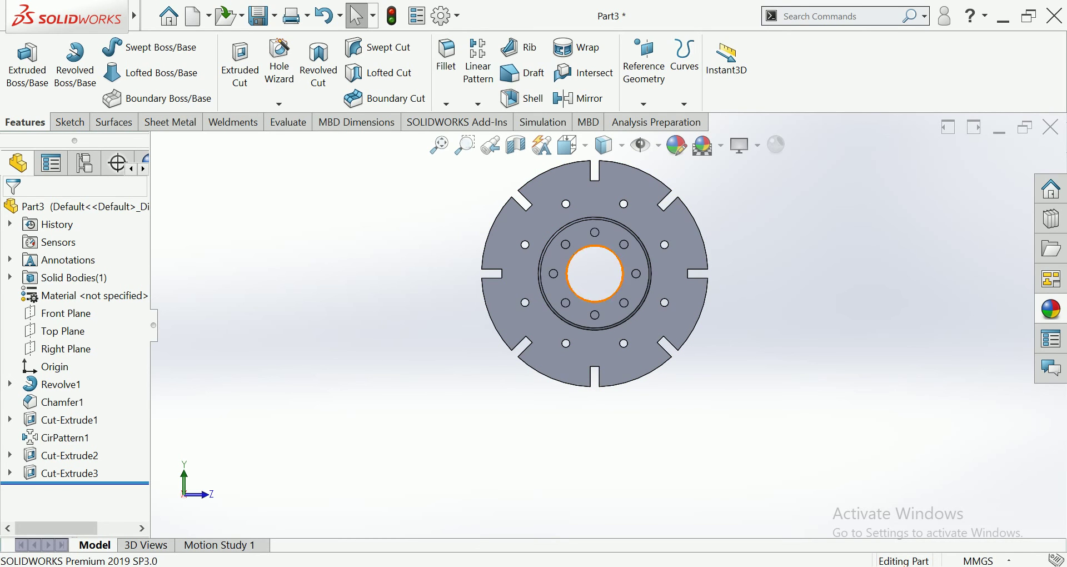
{"action": "scroll", "coordinate": [592, 245], "scroll_direction": "down", "scroll_amount": 3}
{"action": "scroll", "coordinate": [600, 267], "scroll_direction": "down", "scroll_amount": 3}
{"action": "scroll", "coordinate": [611, 293], "scroll_direction": "down", "scroll_amount": 3}
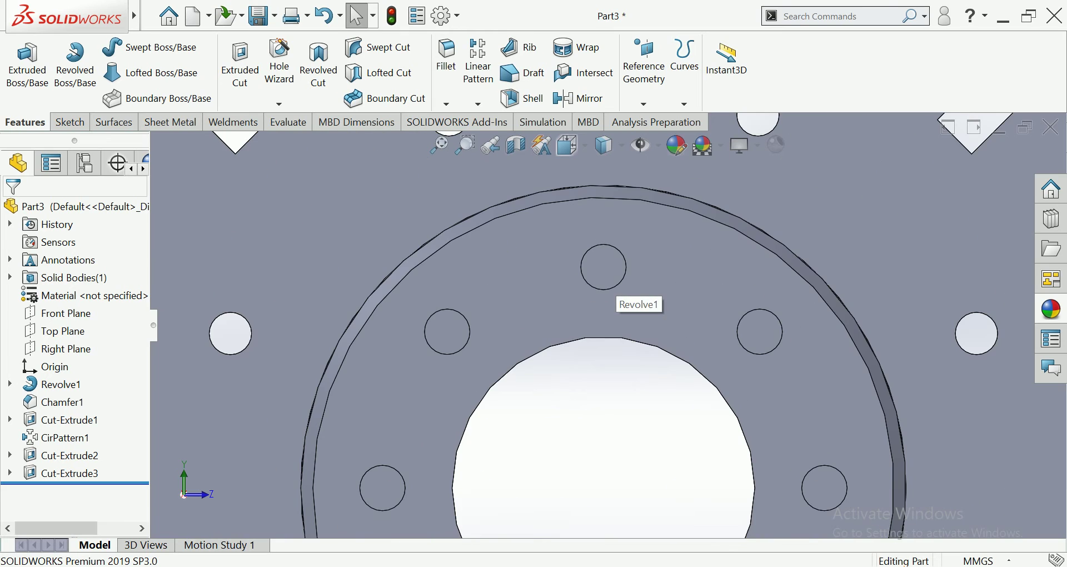
{"action": "left_click", "coordinate": [603, 267]}
{"action": "left_click", "coordinate": [639, 225]}
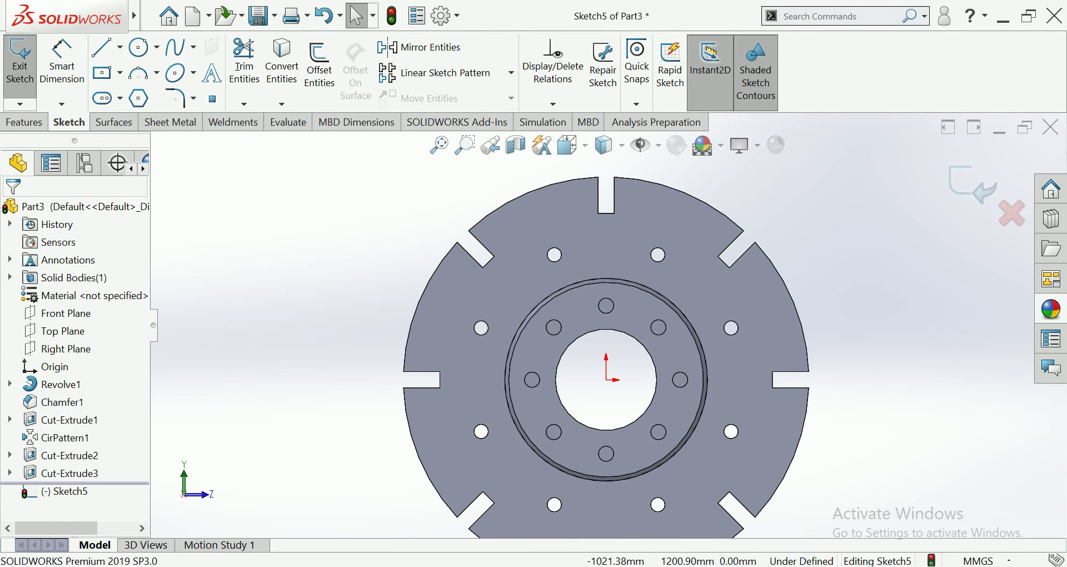
Offset the small hub circle 8 mm, reversed, to form a concentric circle in Sketch5
{"action": "left_click", "coordinate": [319, 70]}
{"action": "scroll", "coordinate": [539, 315], "scroll_direction": "down", "scroll_amount": 3}
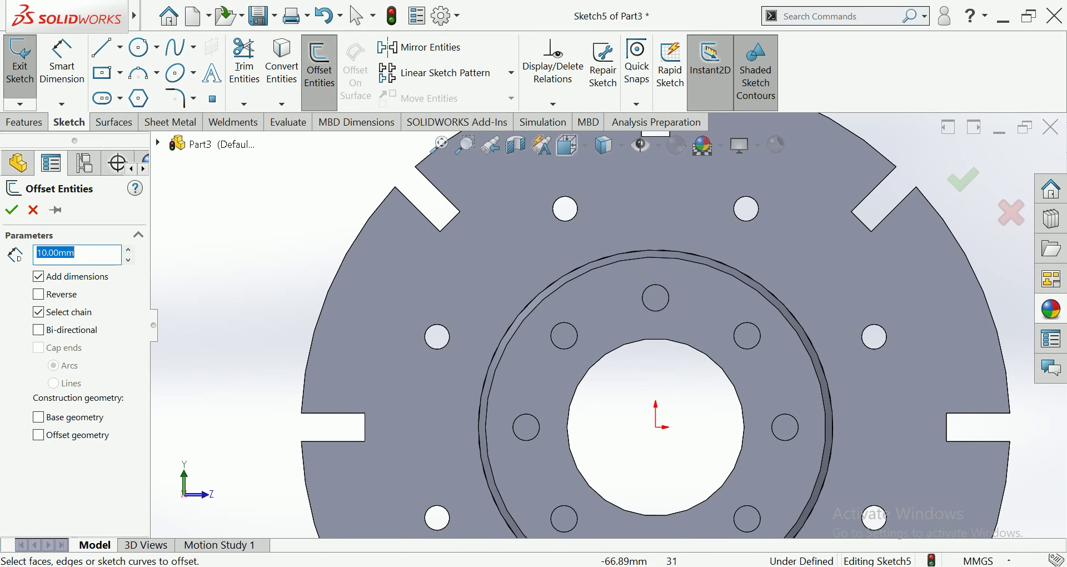
{"action": "left_click", "coordinate": [633, 299]}
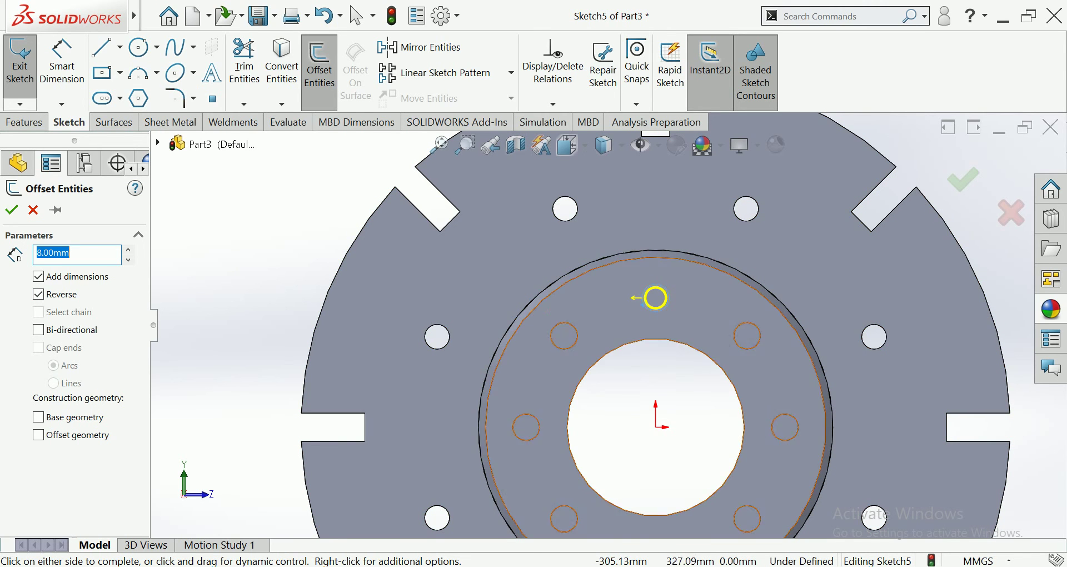
{"action": "scroll", "coordinate": [645, 294], "scroll_direction": "down", "scroll_amount": 3}
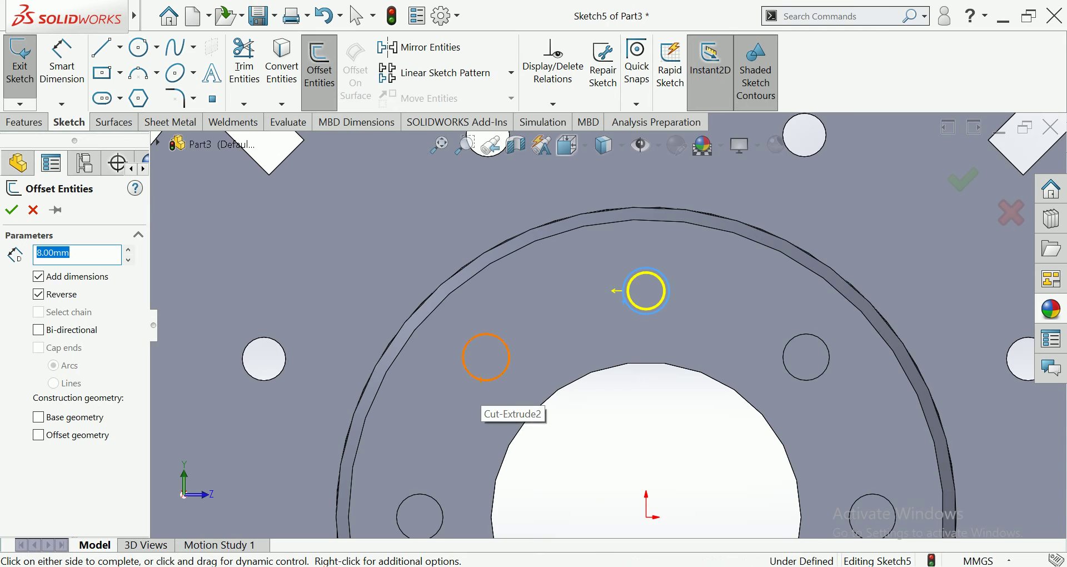
{"action": "left_click", "coordinate": [480, 379]}
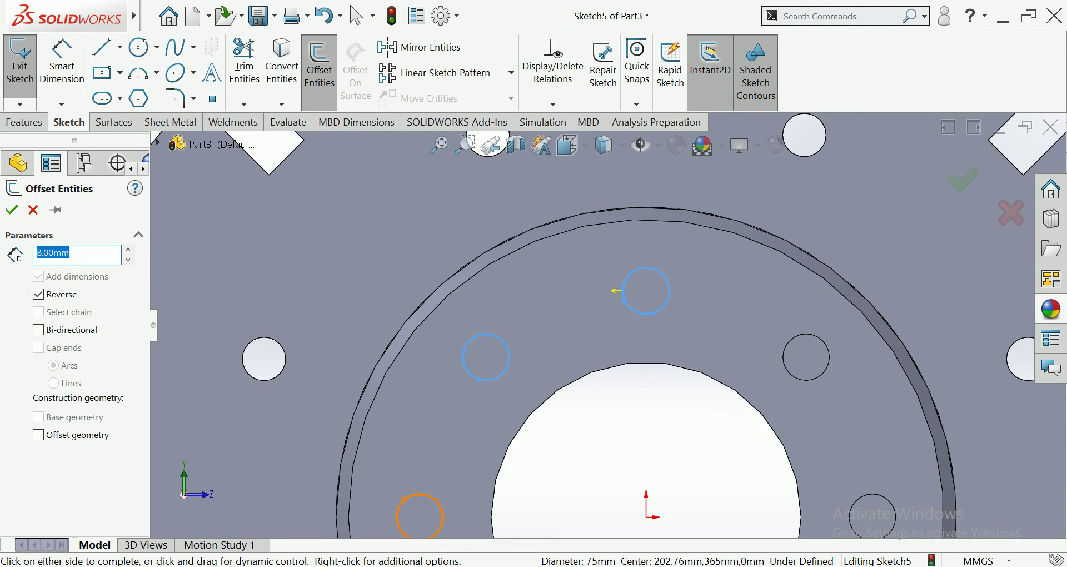
{"action": "left_click", "coordinate": [623, 300]}
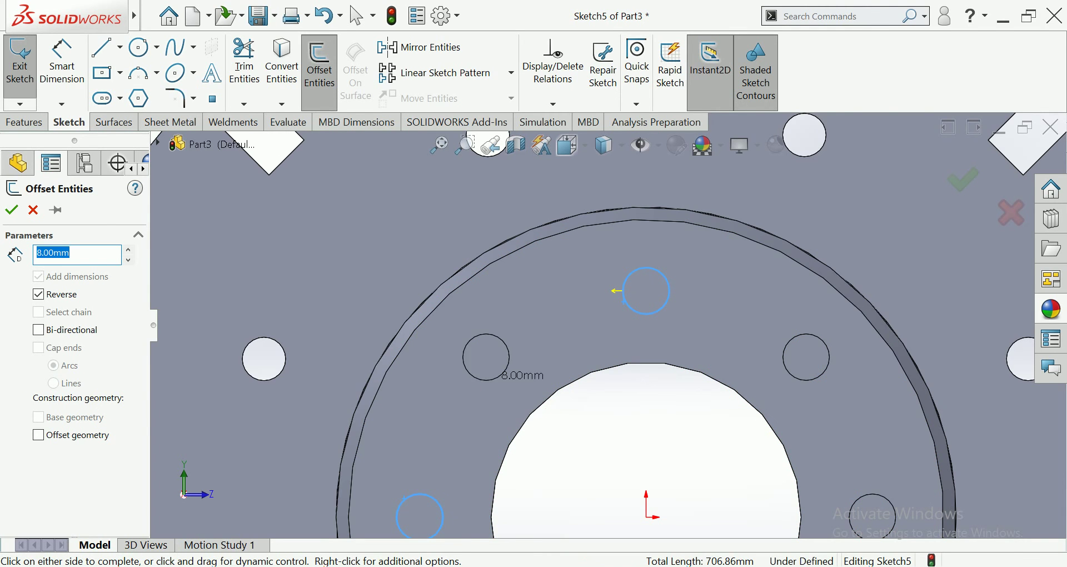
{"action": "left_click", "coordinate": [404, 498]}
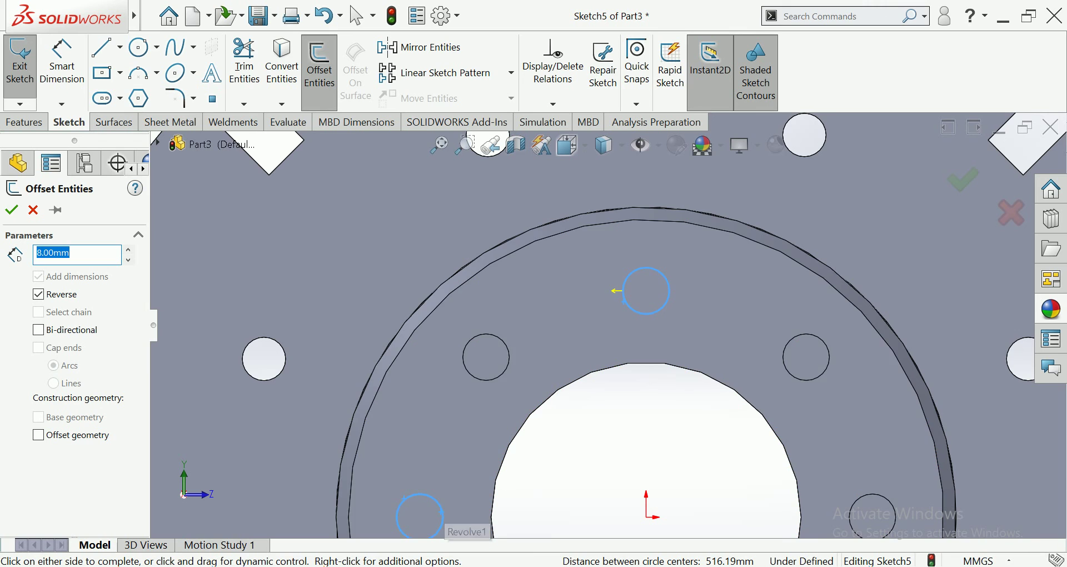
{"action": "scroll", "coordinate": [616, 291], "scroll_direction": "up", "scroll_amount": 3}
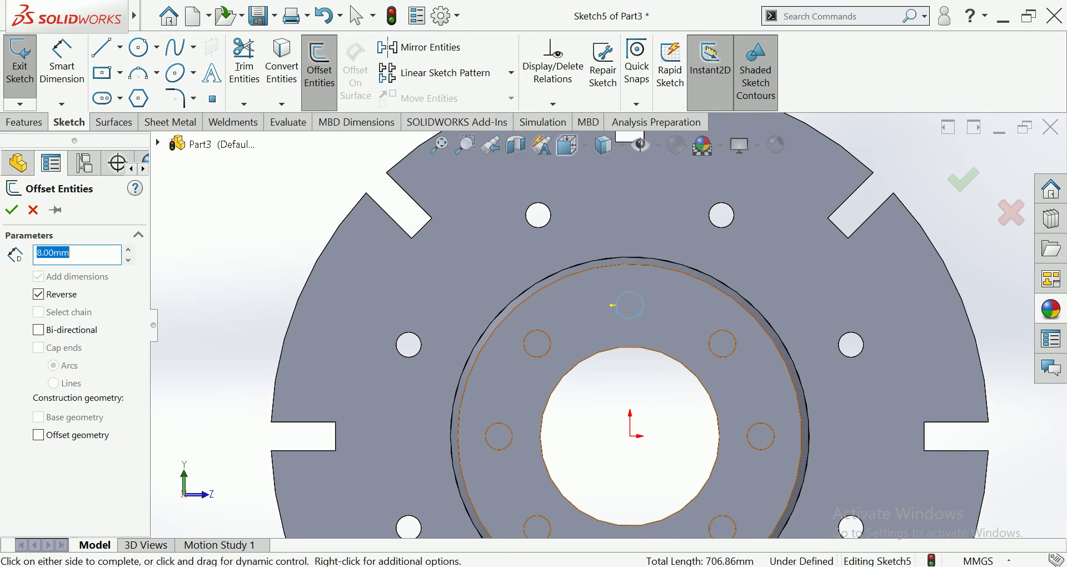
{"action": "scroll", "coordinate": [629, 305], "scroll_direction": "down", "scroll_amount": 2}
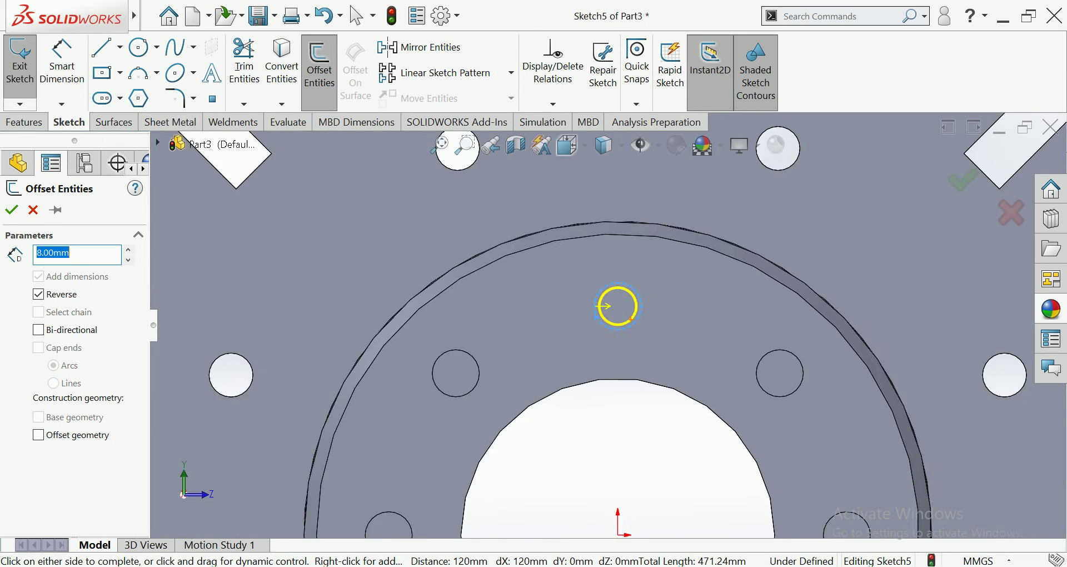
{"action": "scroll", "coordinate": [614, 305], "scroll_direction": "down", "scroll_amount": 2}
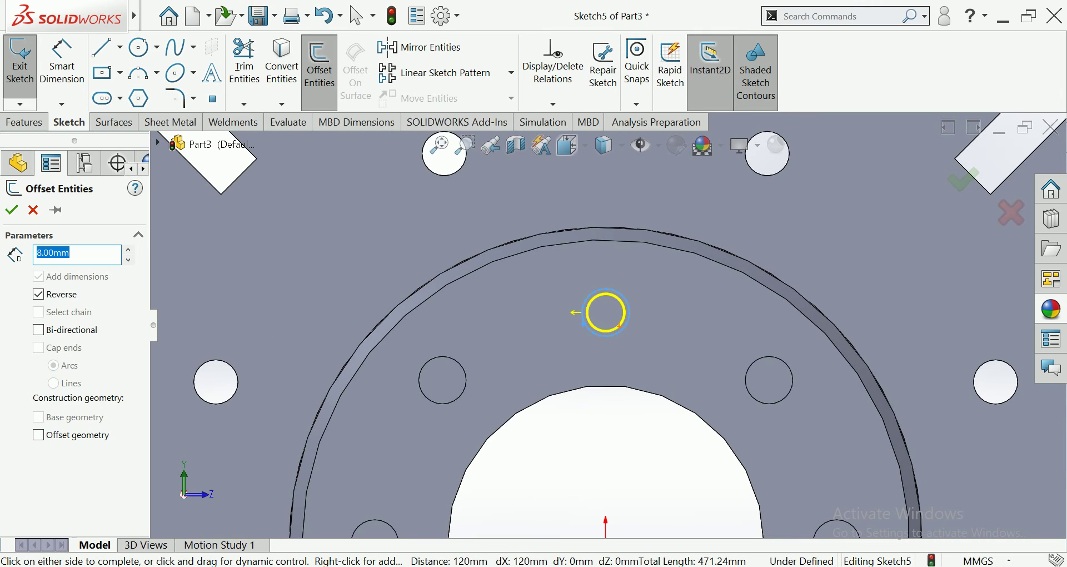
{"action": "left_click", "coordinate": [617, 322]}
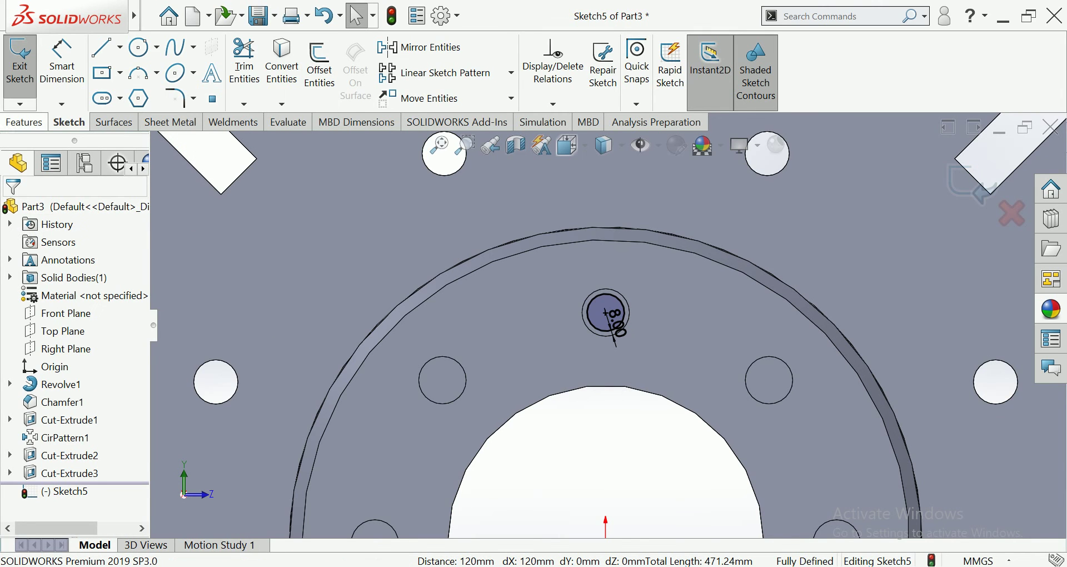
{"action": "left_click", "coordinate": [240, 64]}
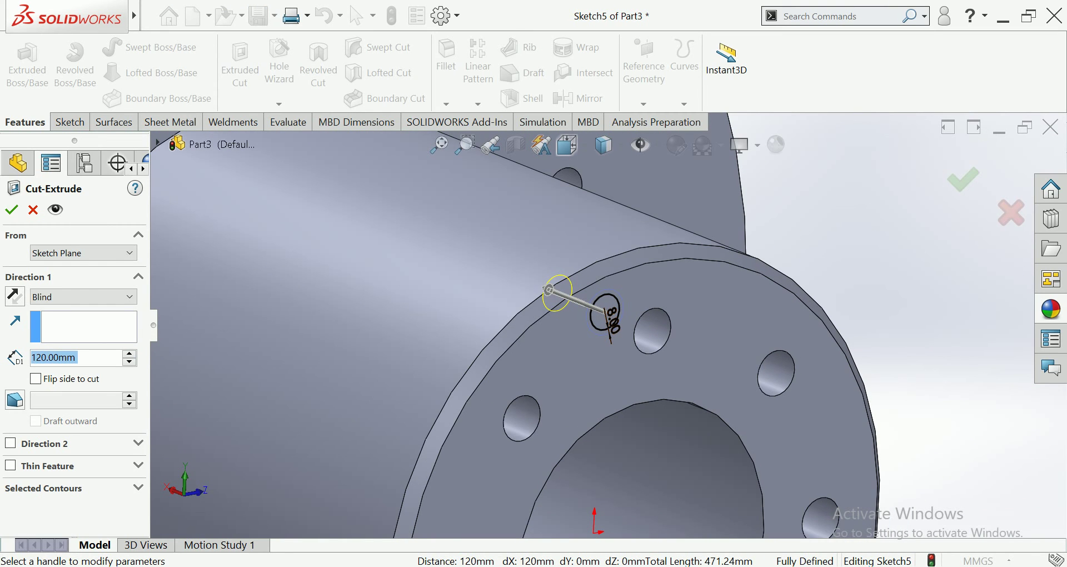
Cut the 8 mm offset ring 40 mm deep (Blind) as Cut-Extrude4 around one hub bolt hole
{"action": "type", "text": "40"}
{"action": "key", "text": "Return"}
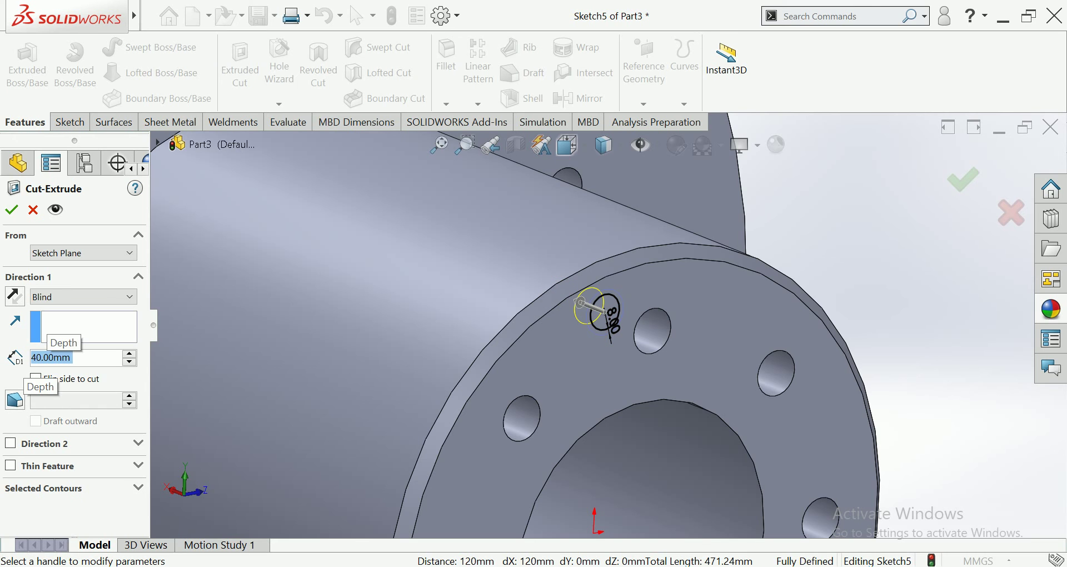
{"action": "middle_click_drag", "start_coordinate": [555, 333], "coordinate": [639, 328]}
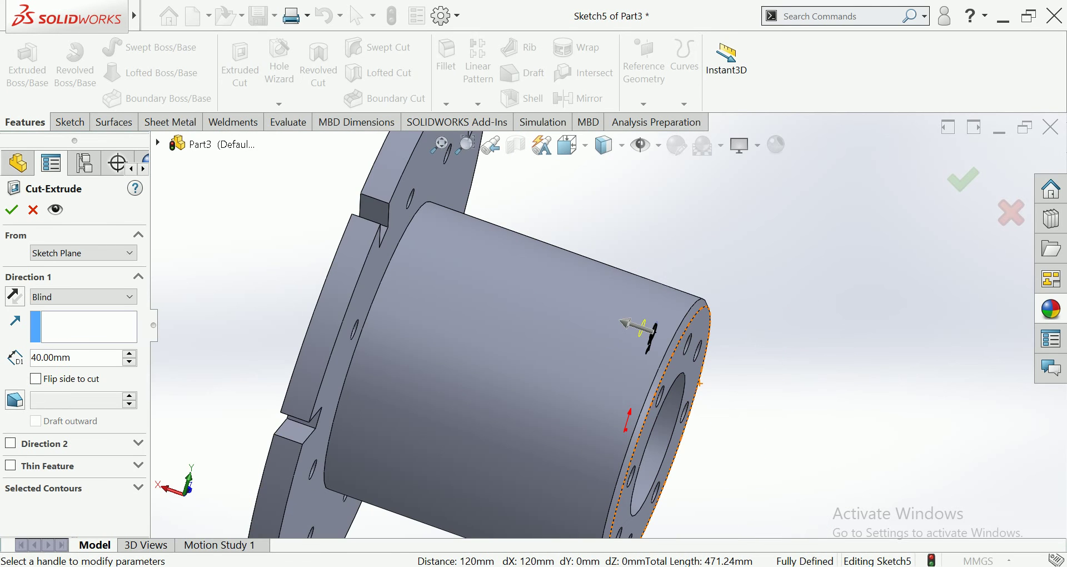
{"action": "key", "text": "Return"}
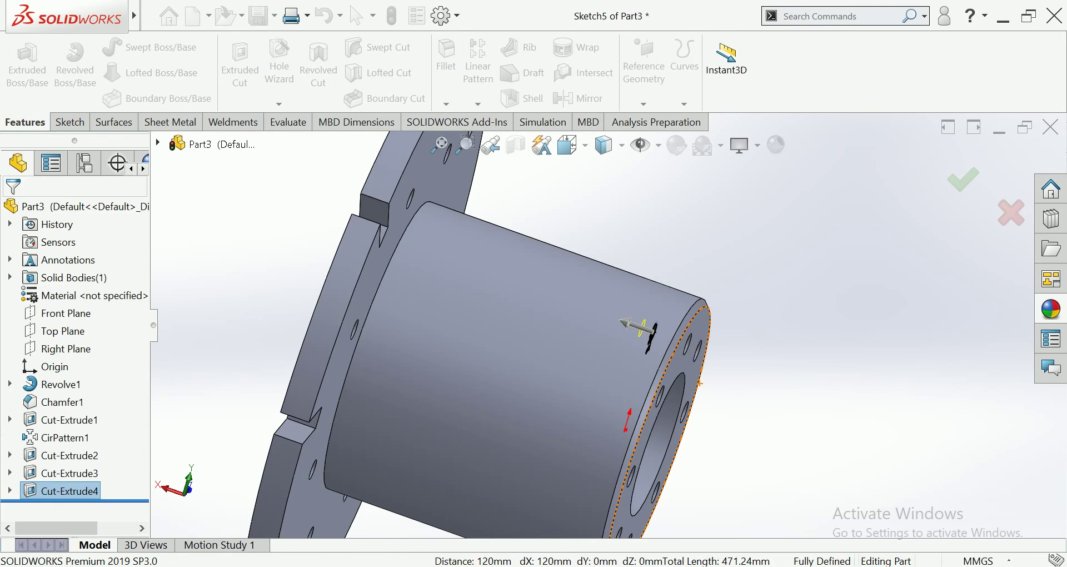
{"action": "key", "text": "ctrl+3"}
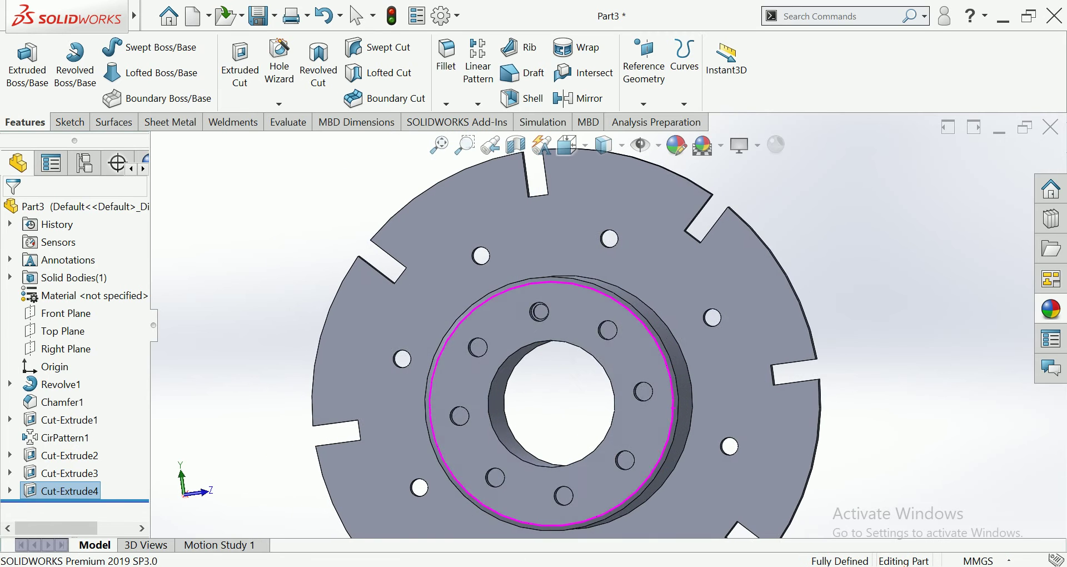
Circular-pattern the 40 mm cut into 8 instances over 360° about the hub's circular edge
{"action": "scroll", "coordinate": [550, 333], "scroll_direction": "down", "scroll_amount": 5}
{"action": "scroll", "coordinate": [606, 325], "scroll_direction": "up", "scroll_amount": 3}
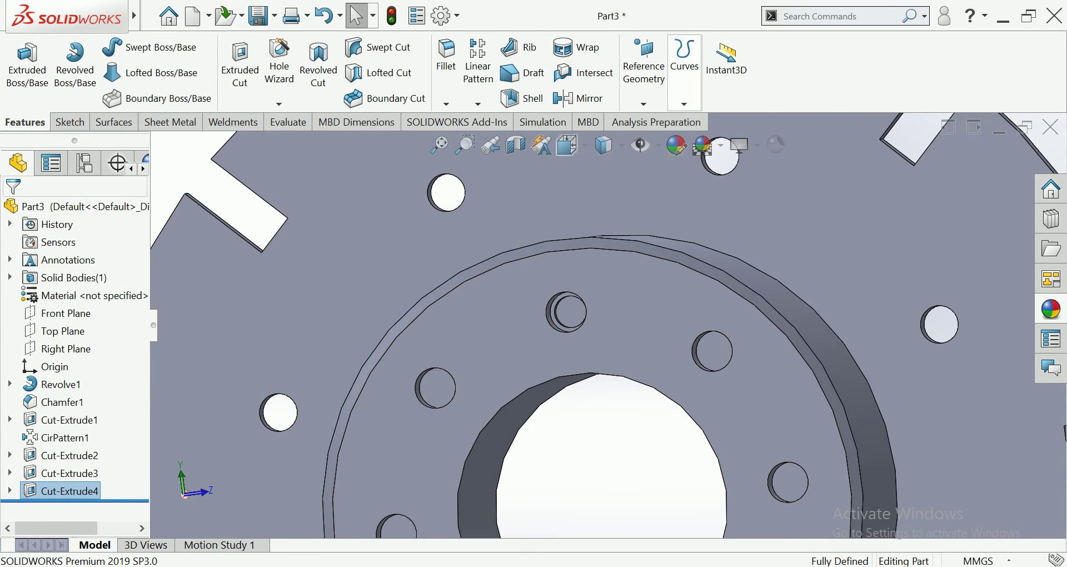
{"action": "left_click", "coordinate": [478, 104]}
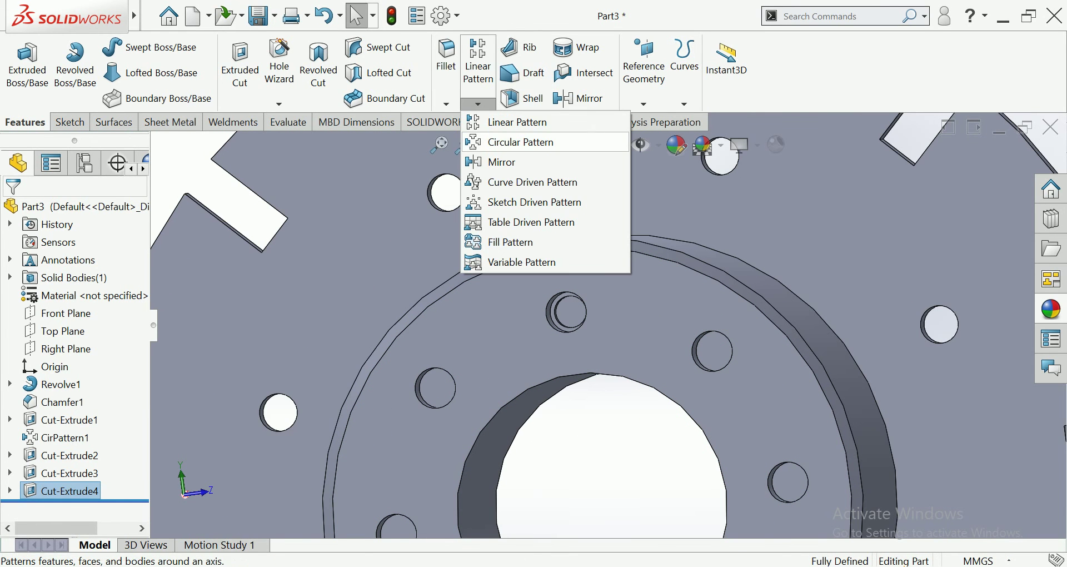
{"action": "left_click", "coordinate": [521, 143]}
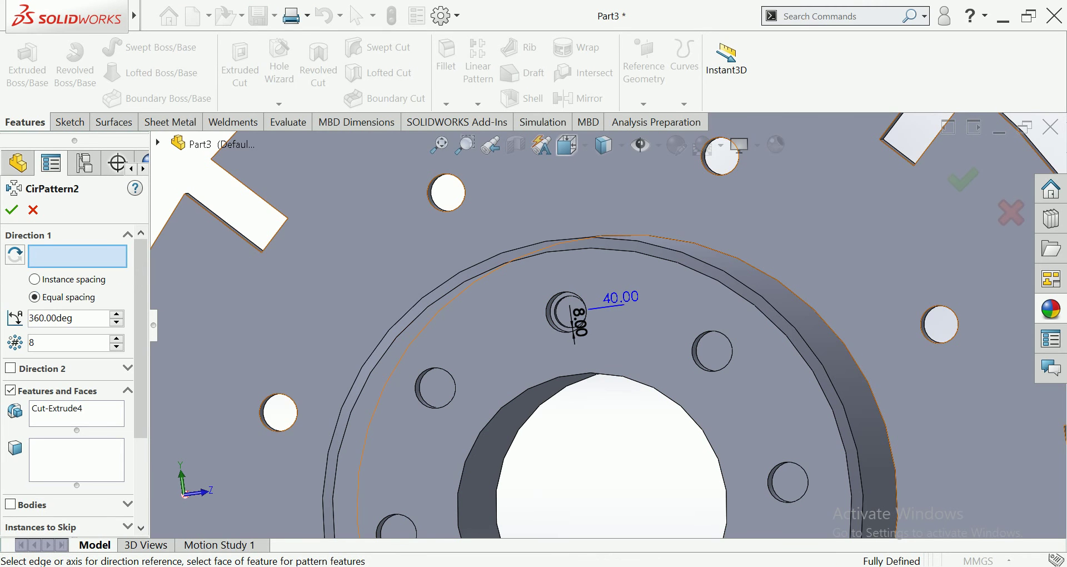
{"action": "scroll", "coordinate": [416, 336], "scroll_direction": "up", "scroll_amount": 3}
{"action": "scroll", "coordinate": [417, 336], "scroll_direction": "up", "scroll_amount": 3}
{"action": "scroll", "coordinate": [666, 322], "scroll_direction": "down", "scroll_amount": 3}
{"action": "scroll", "coordinate": [667, 322], "scroll_direction": "down", "scroll_amount": 2}
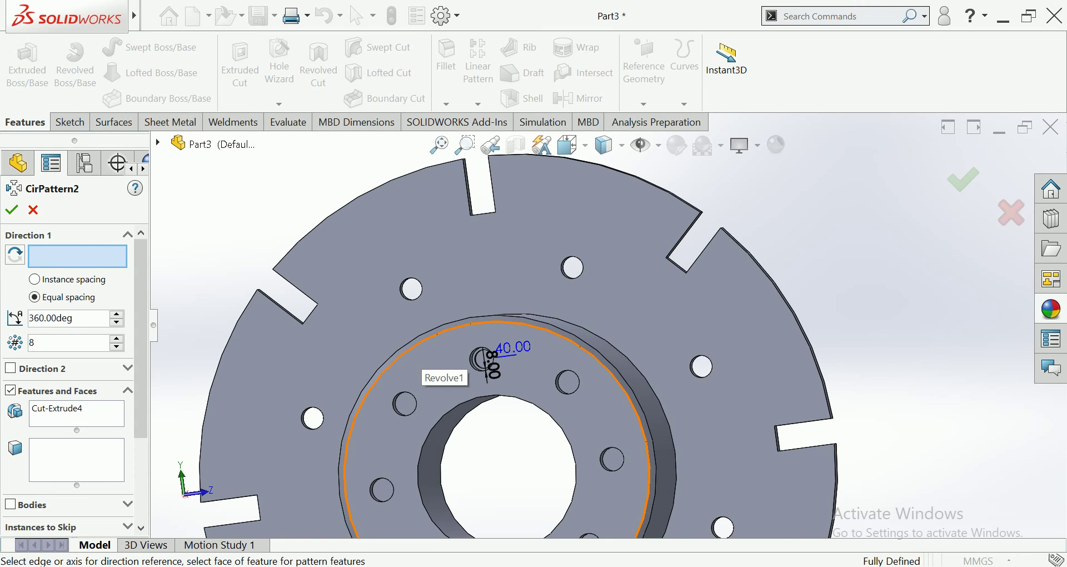
{"action": "left_click", "coordinate": [421, 343]}
{"action": "scroll", "coordinate": [609, 323], "scroll_direction": "up", "scroll_amount": 3}
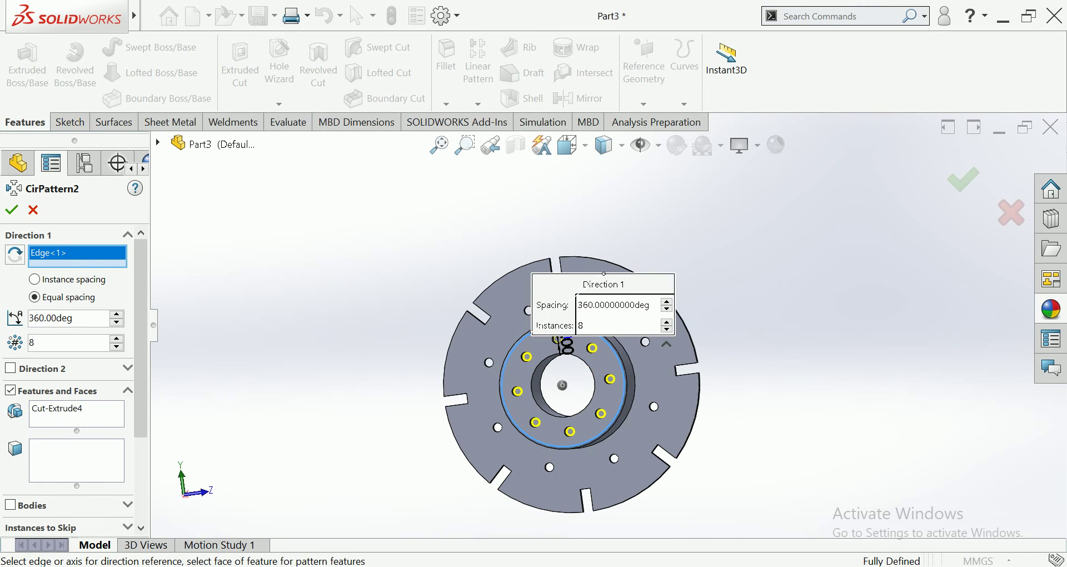
{"action": "key", "text": "Return"}
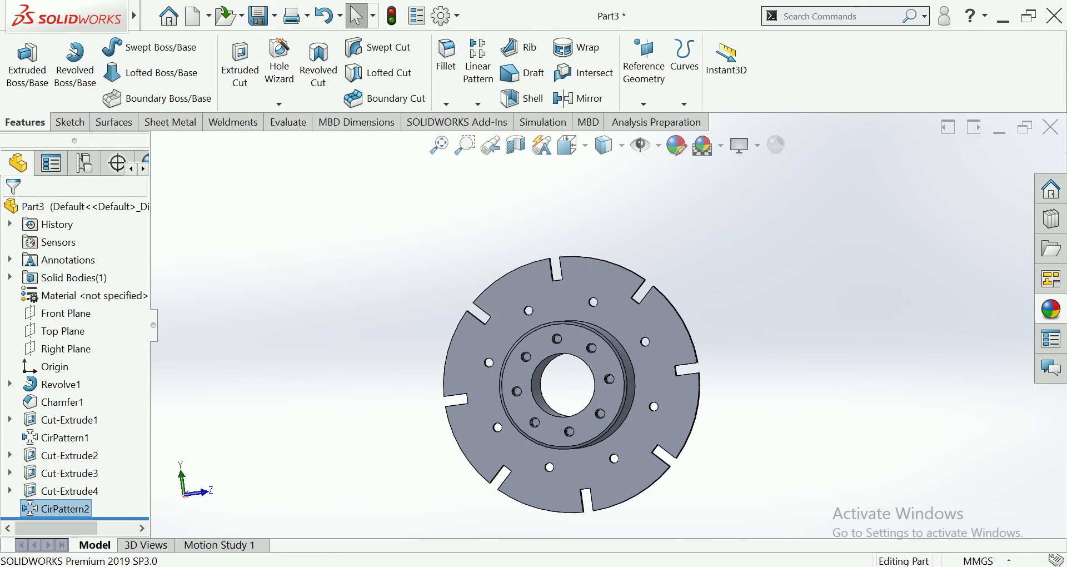
{"action": "key", "text": "Left"}
{"action": "key", "text": "Left"}
{"action": "key", "text": "Left"}
{"action": "key", "text": "Left"}
{"action": "key", "text": "Right"}
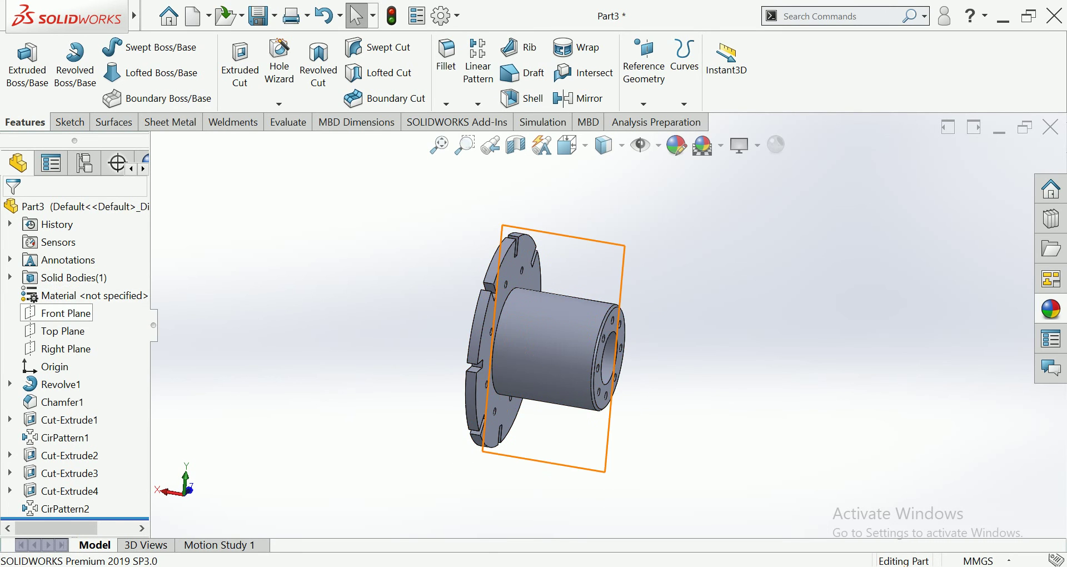
Start a sketch on the Front Plane and set the view Normal To it
{"action": "left_click", "coordinate": [66, 313]}
{"action": "left_click", "coordinate": [77, 285]}
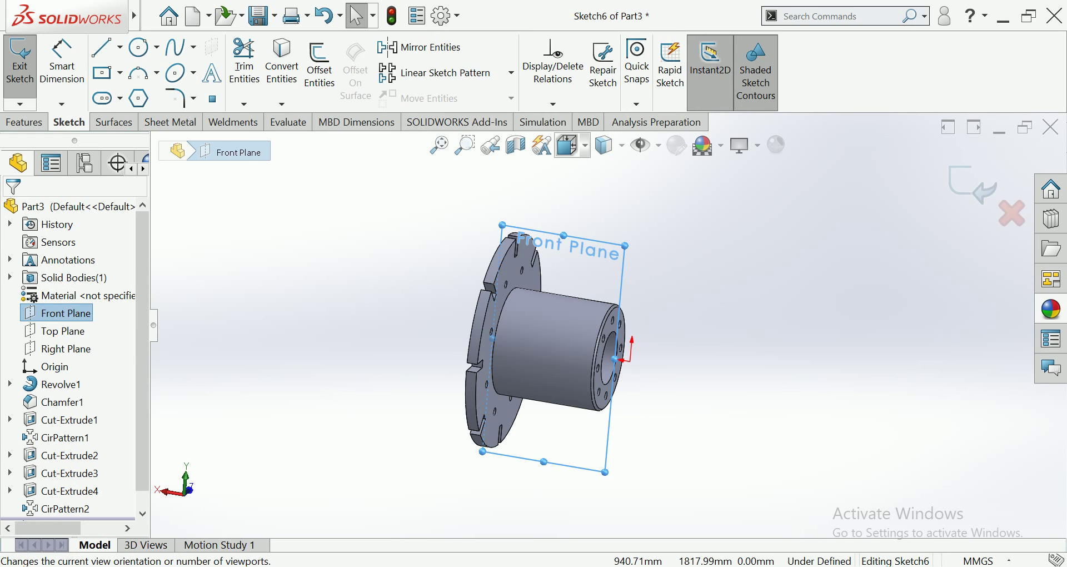
{"action": "left_click", "coordinate": [567, 146]}
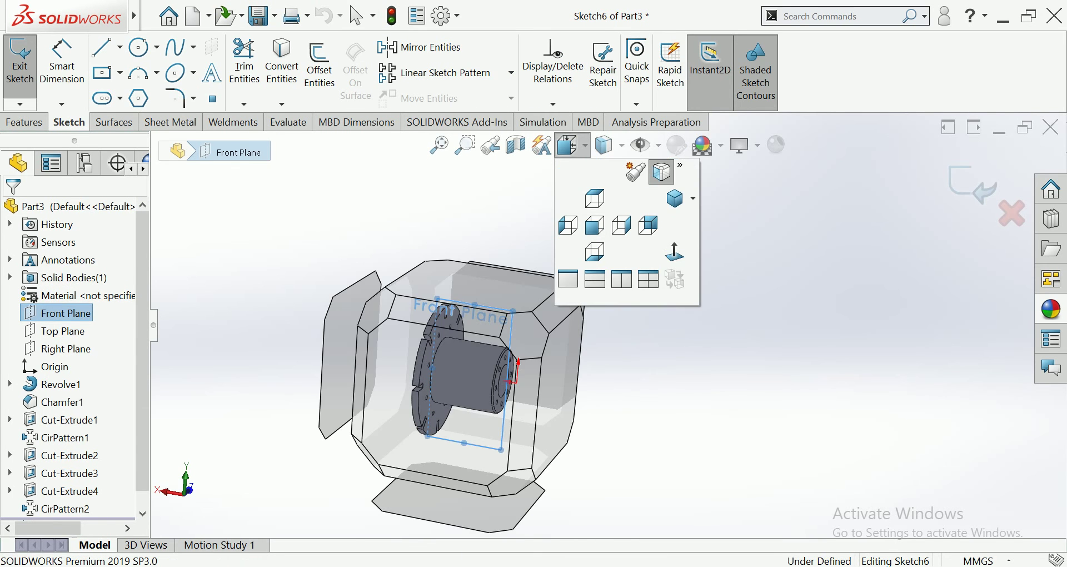
{"action": "left_click", "coordinate": [674, 251]}
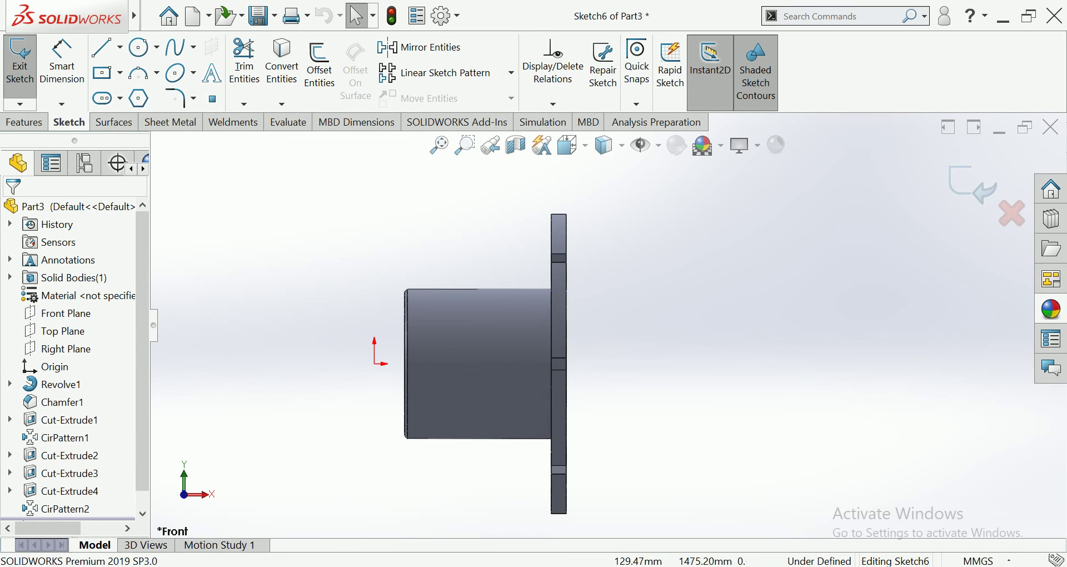
Draw a 97.76 mm slanted line and a vertical line from the hub's top corner
{"action": "left_click", "coordinate": [102, 46]}
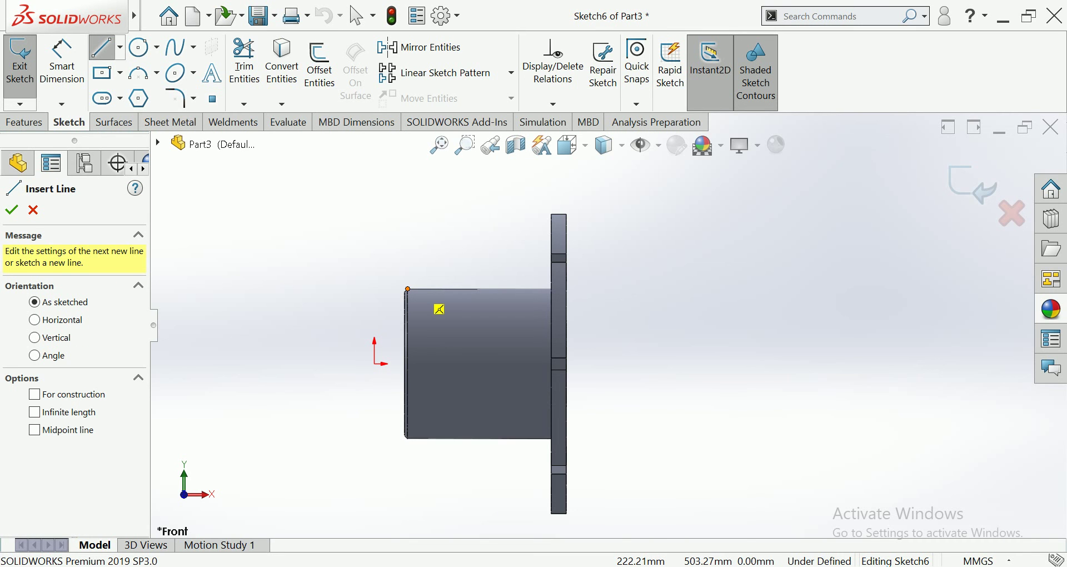
{"action": "left_click", "coordinate": [407, 289]}
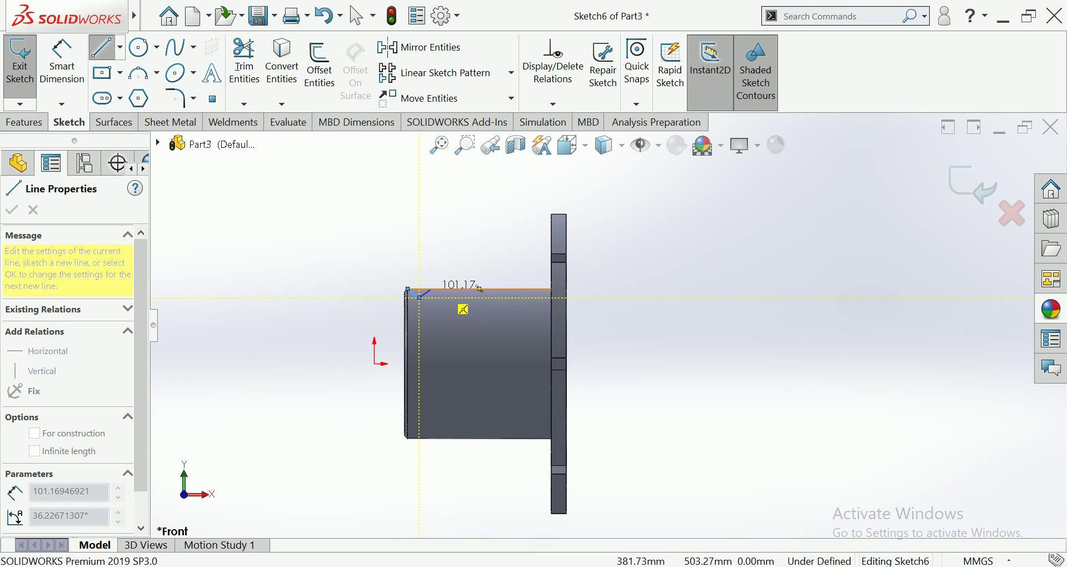
{"action": "scroll", "coordinate": [479, 288], "scroll_direction": "down", "scroll_amount": 2}
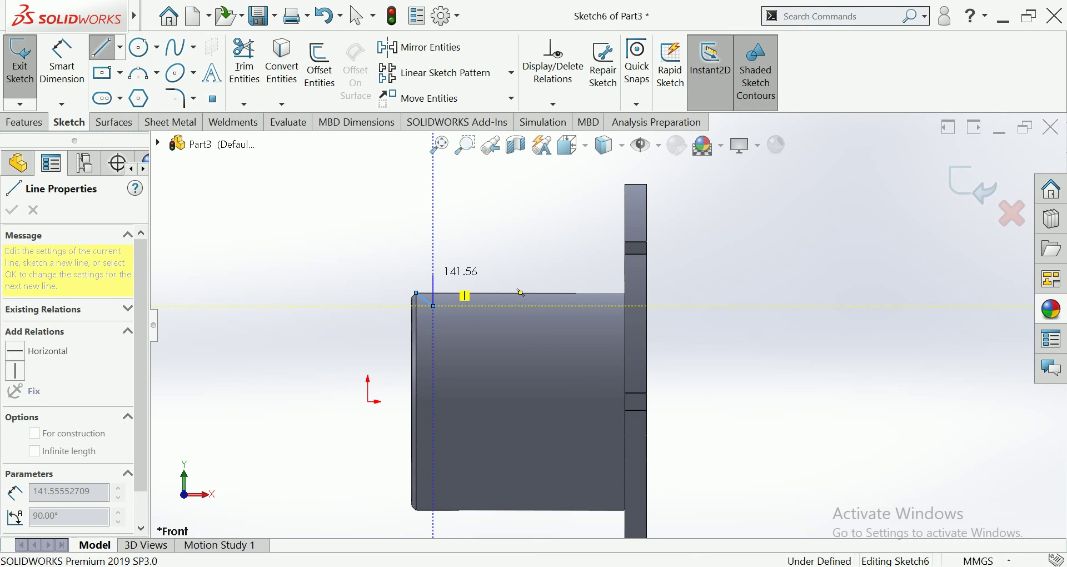
{"action": "key", "text": "Escape"}
{"action": "scroll", "coordinate": [408, 292], "scroll_direction": "down", "scroll_amount": 3}
{"action": "scroll", "coordinate": [399, 284], "scroll_direction": "down", "scroll_amount": 1}
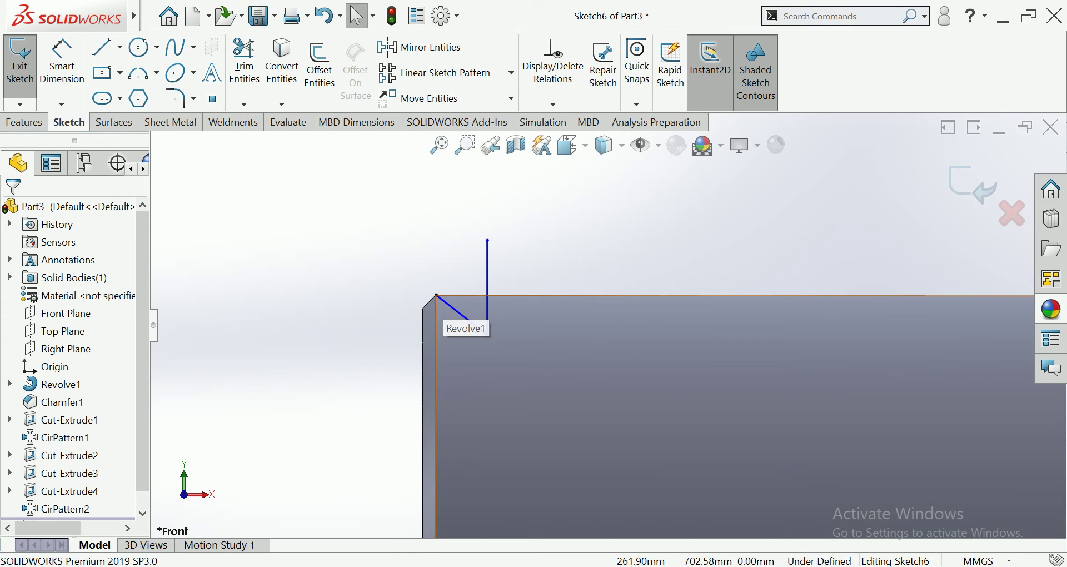
{"action": "left_click", "coordinate": [420, 47]}
Mirror the slanted line about the vertical line into a V, then delete the vertical helper line
{"action": "left_click", "coordinate": [461, 314]}
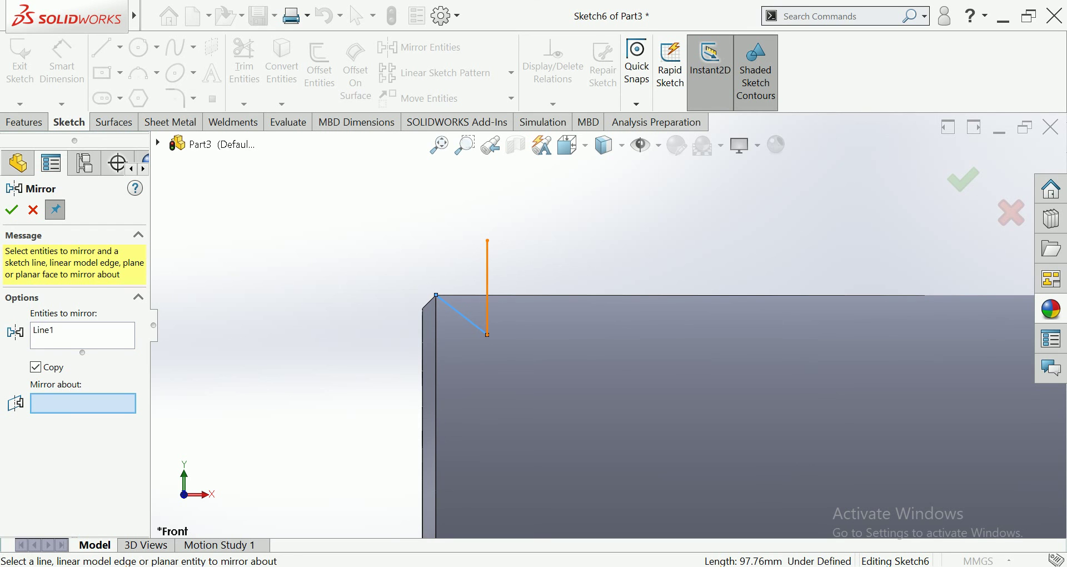
{"action": "left_click", "coordinate": [487, 286]}
{"action": "left_click", "coordinate": [11, 210]}
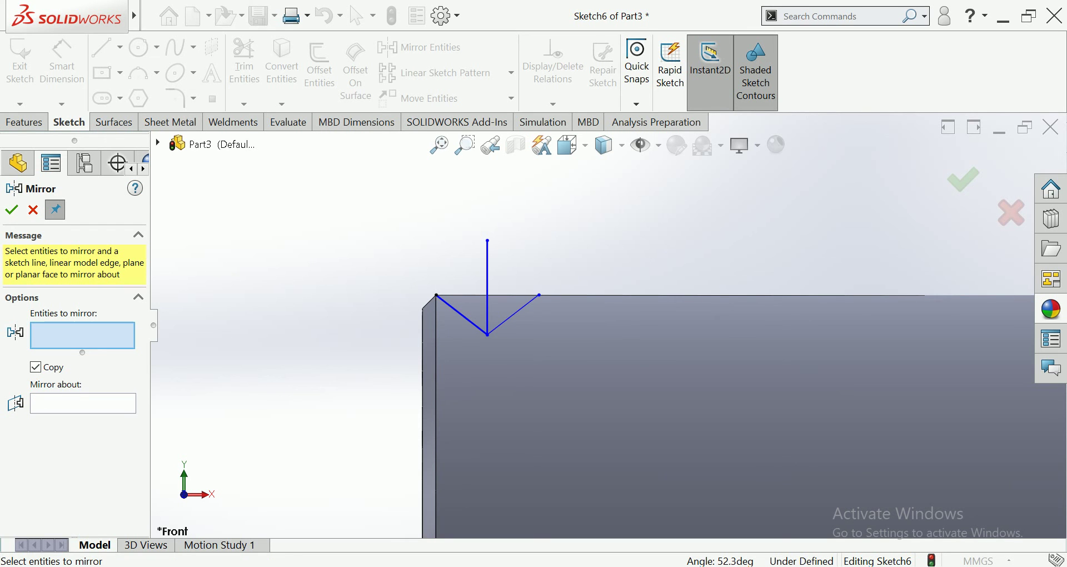
{"action": "key", "text": "Escape"}
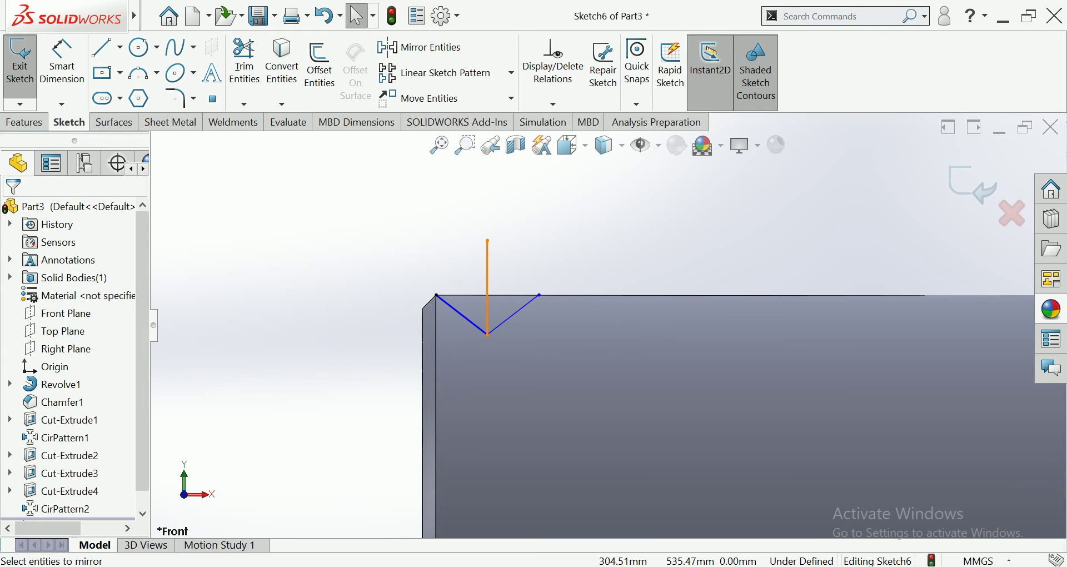
{"action": "left_click", "coordinate": [487, 261]}
{"action": "key", "text": "Delete"}
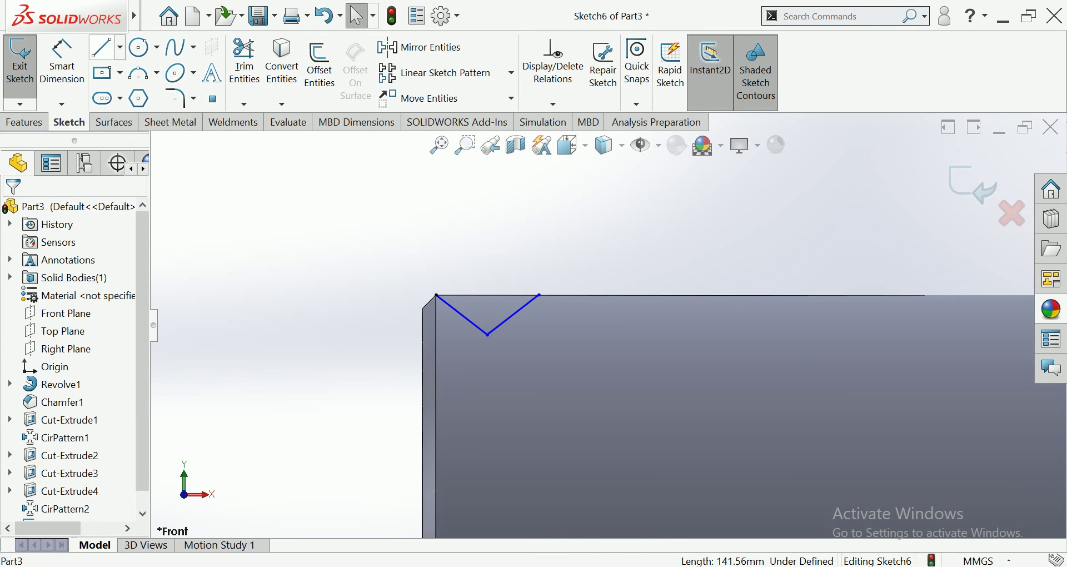
Draw the closing line across the top of the V profile
{"action": "left_click", "coordinate": [103, 47]}
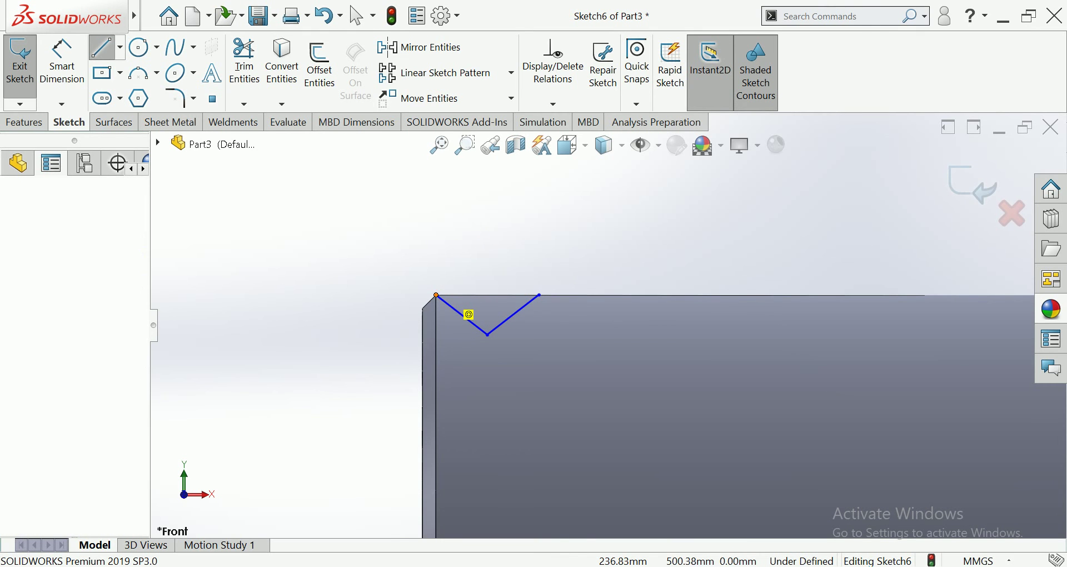
{"action": "double_click", "coordinate": [469, 312]}
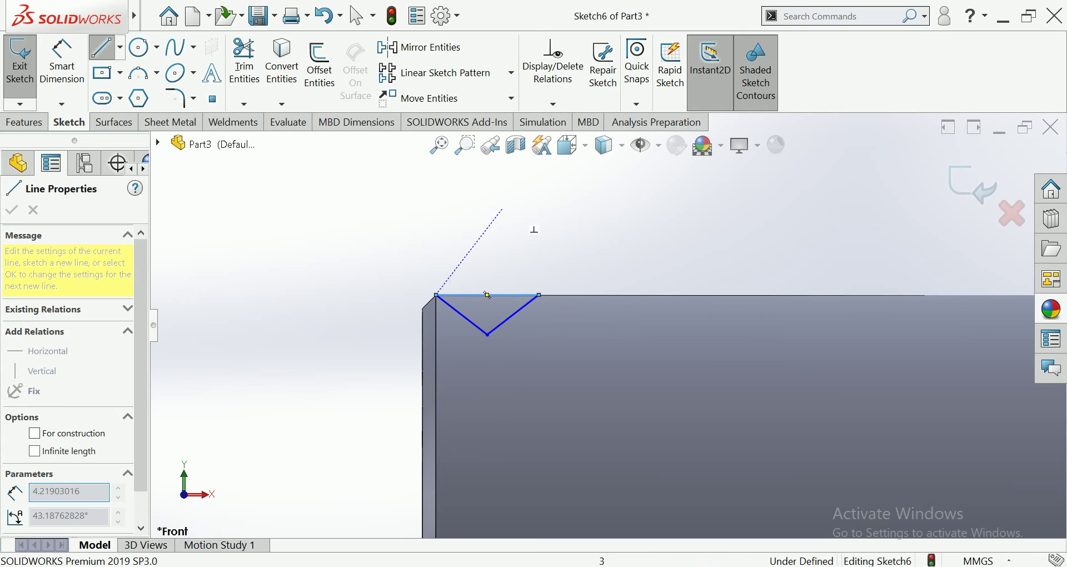
{"action": "key", "text": "Escape"}
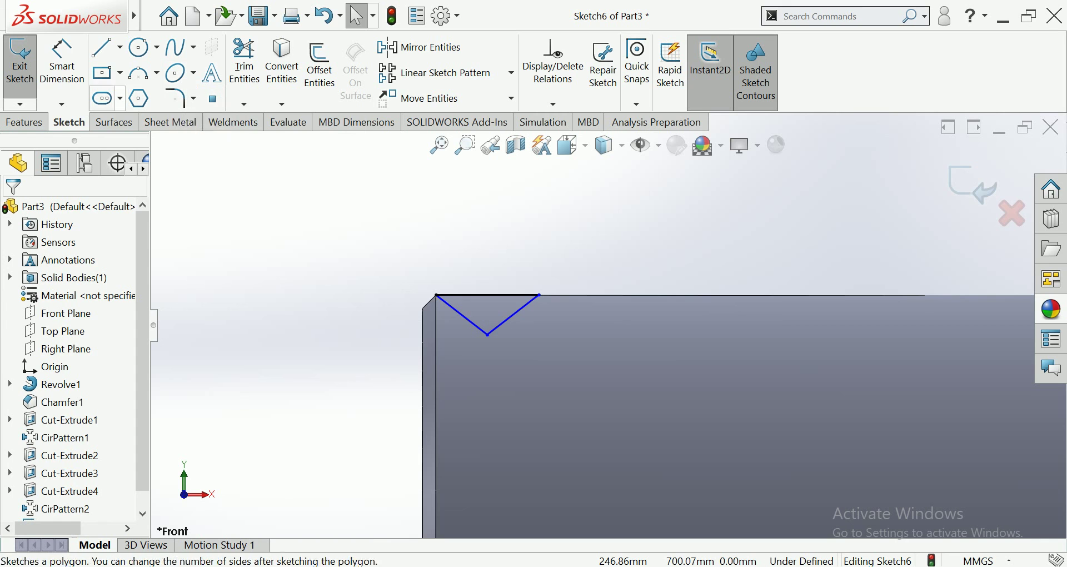
Dimension the V's top width to 154 and its depth to 60
{"action": "left_click", "coordinate": [487, 295]}
{"action": "left_click", "coordinate": [487, 260]}
{"action": "type", "text": "154"}
{"action": "key", "text": "Return"}
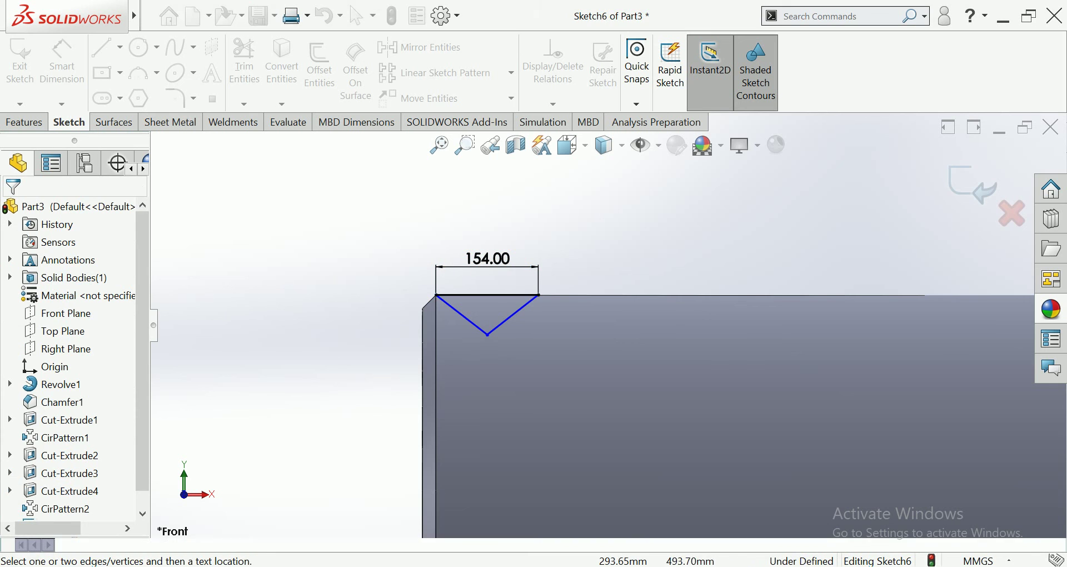
{"action": "left_click", "coordinate": [488, 295]}
{"action": "left_click", "coordinate": [488, 335]}
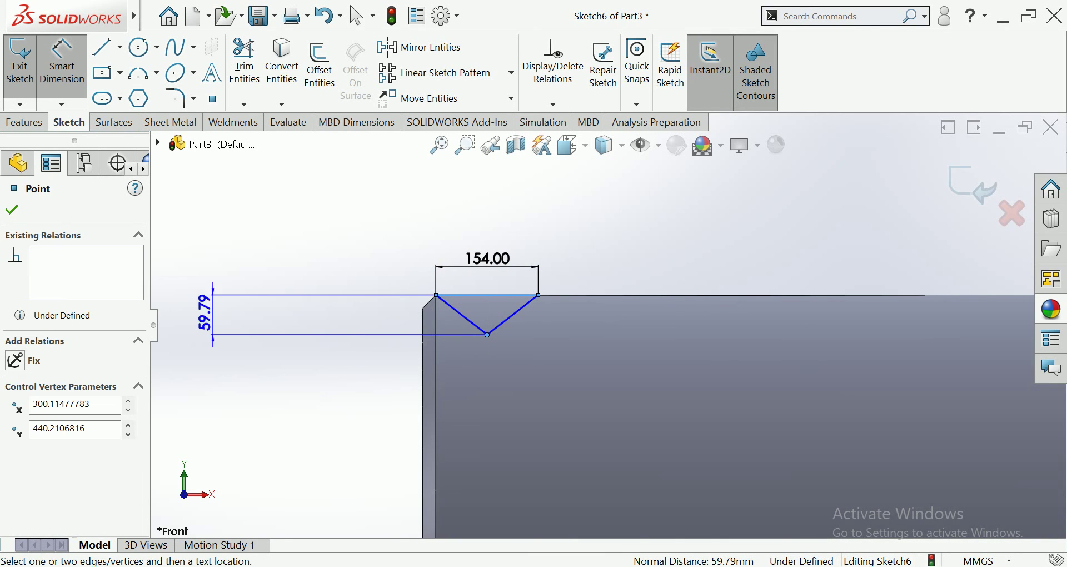
{"action": "left_click", "coordinate": [344, 313]}
{"action": "type", "text": "60"}
{"action": "key", "text": "Return"}
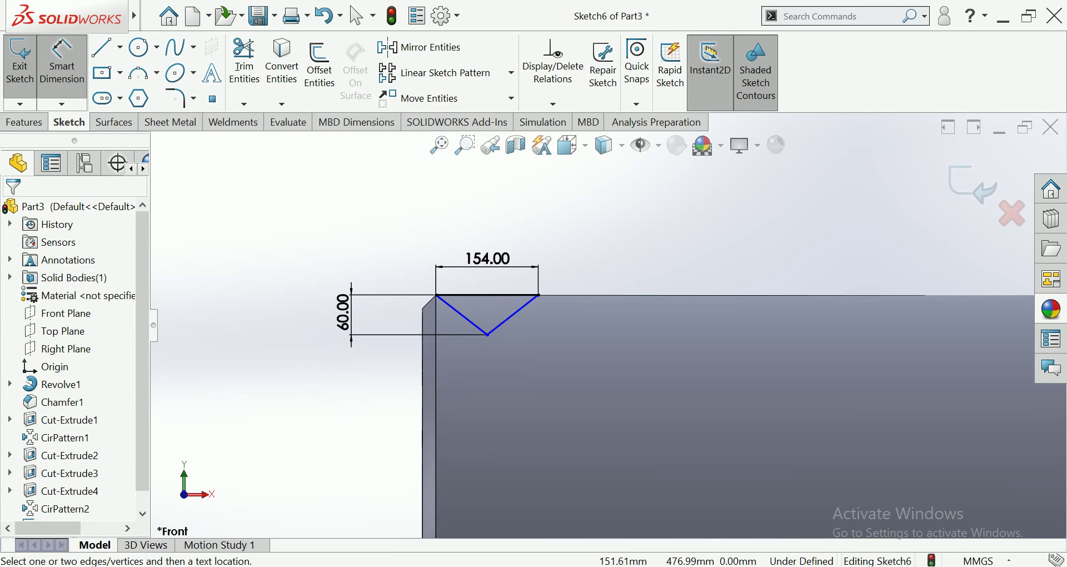
Dimension the V's tip 75 from the hub's top-left corner
{"action": "left_click", "coordinate": [436, 295]}
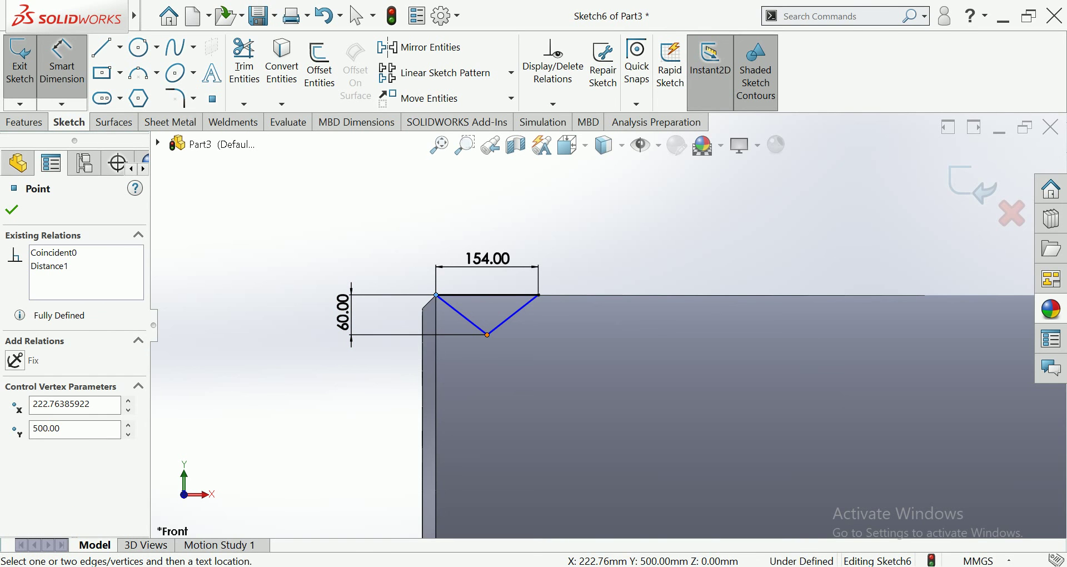
{"action": "left_click", "coordinate": [487, 335]}
{"action": "left_click", "coordinate": [461, 383]}
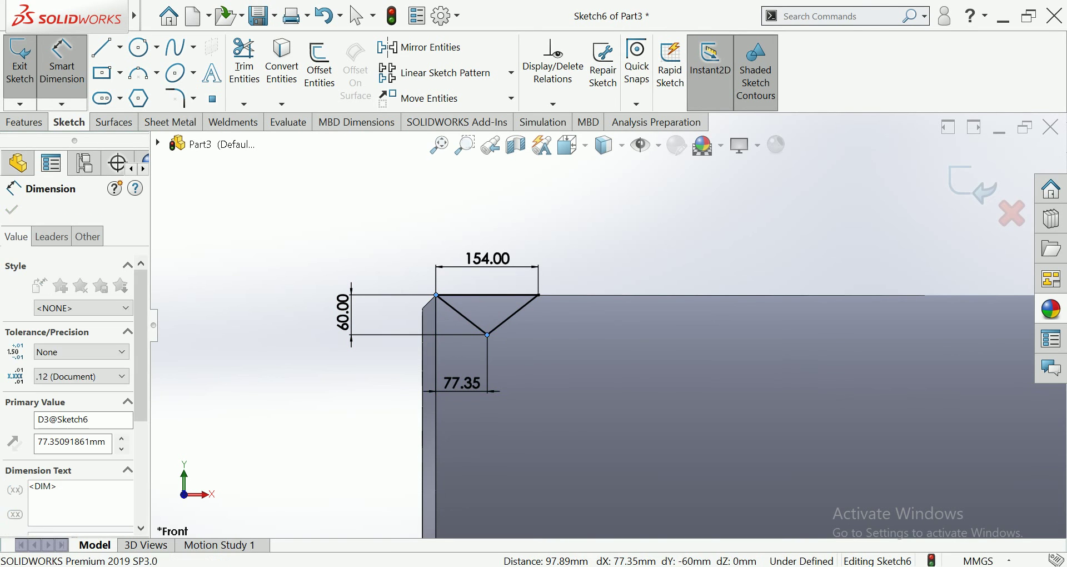
{"action": "type", "text": "75"}
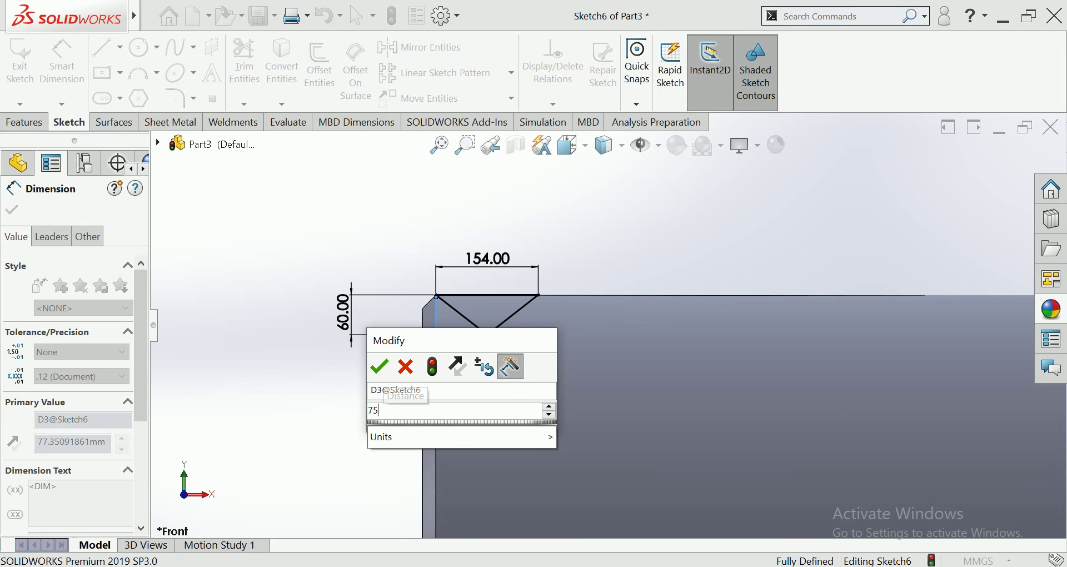
{"action": "key", "text": "Return"}
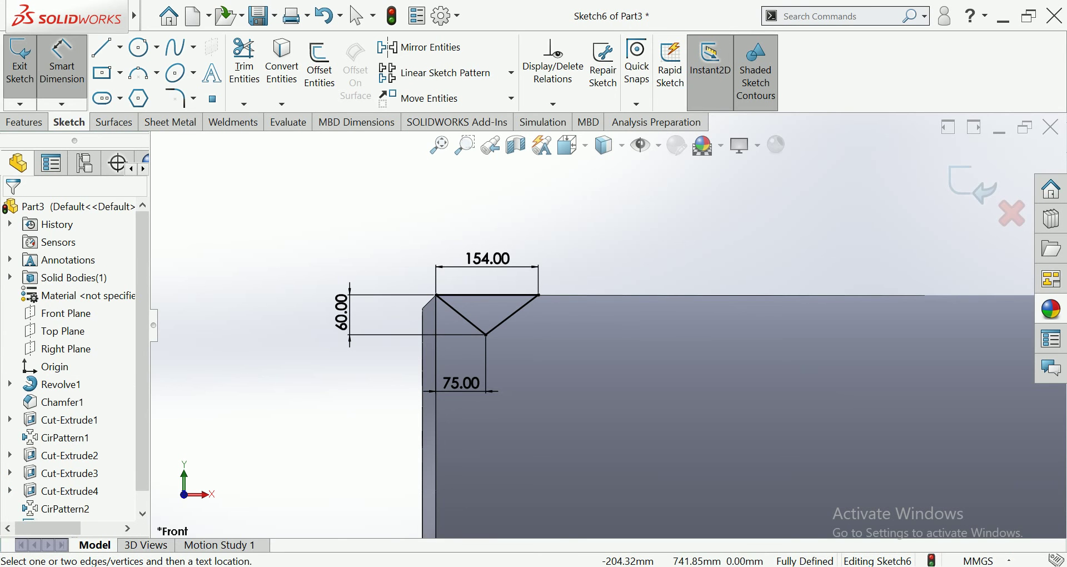
{"action": "left_click", "coordinate": [177, 99]}
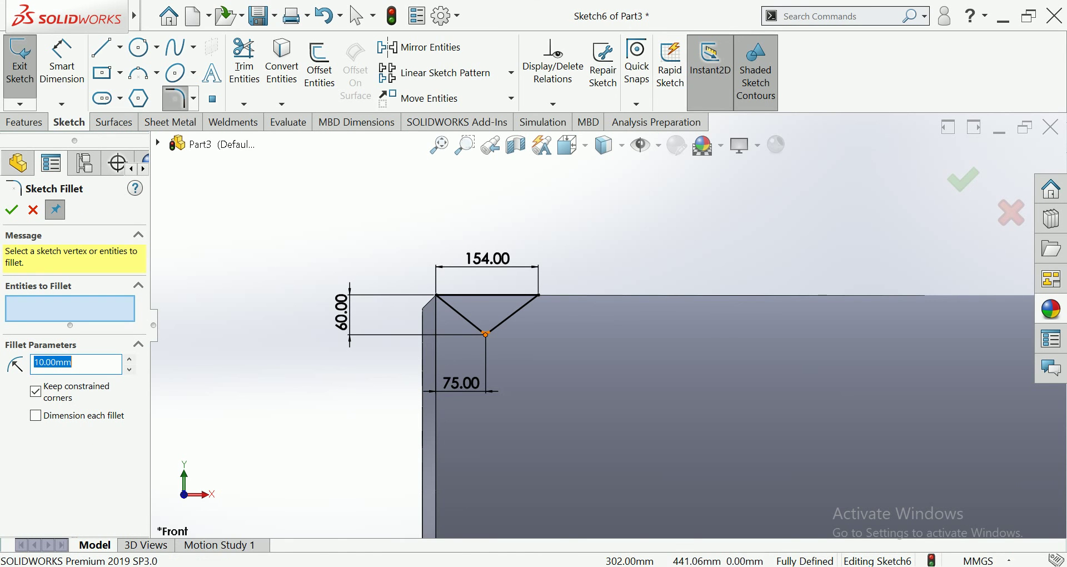
Fillet the V's bottom tip with a 30 mm radius
{"action": "left_click", "coordinate": [485, 334]}
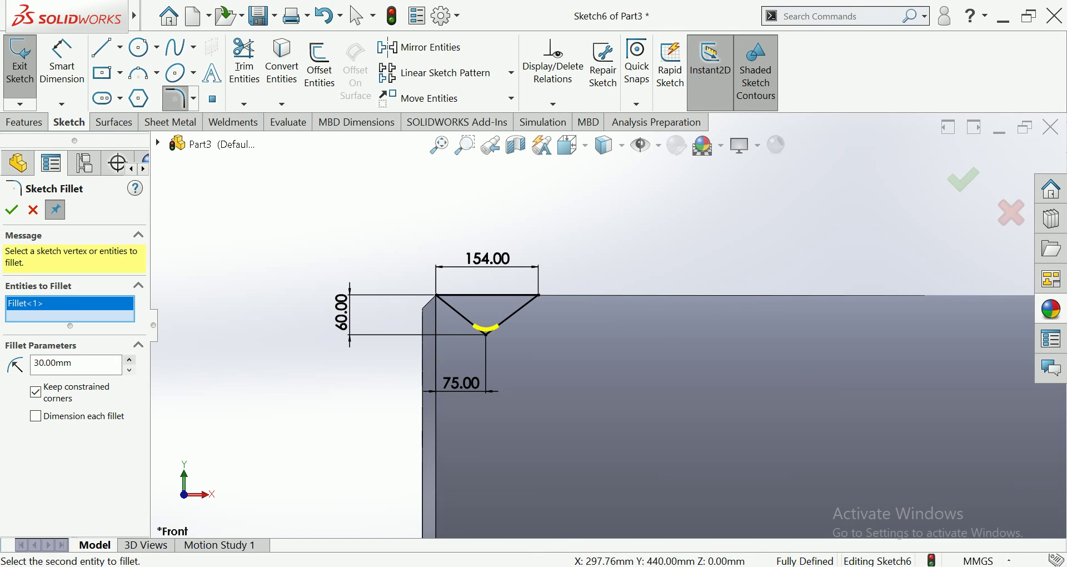
{"action": "left_click", "coordinate": [461, 314]}
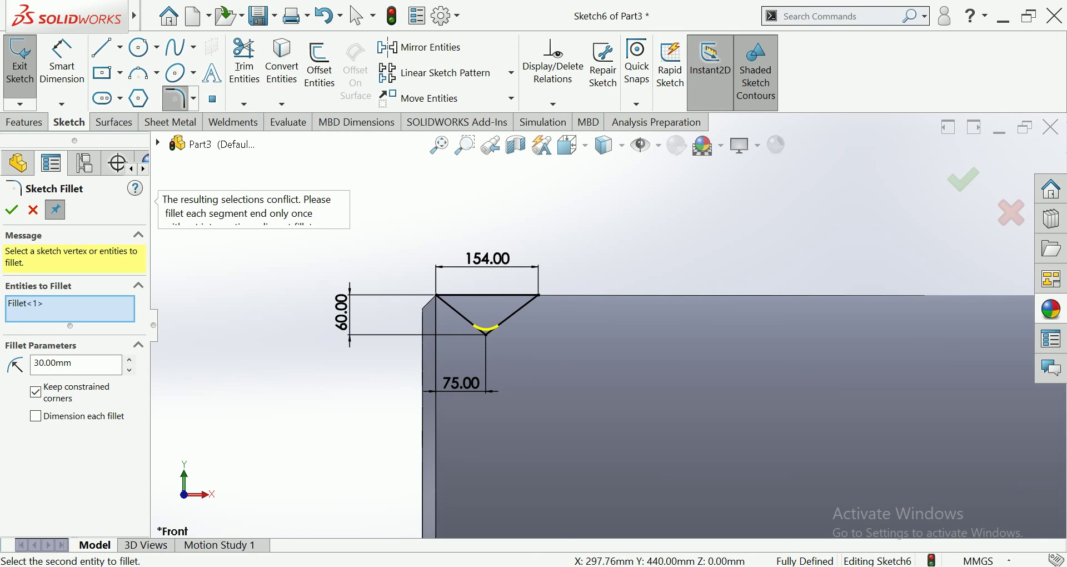
{"action": "left_click", "coordinate": [11, 210]}
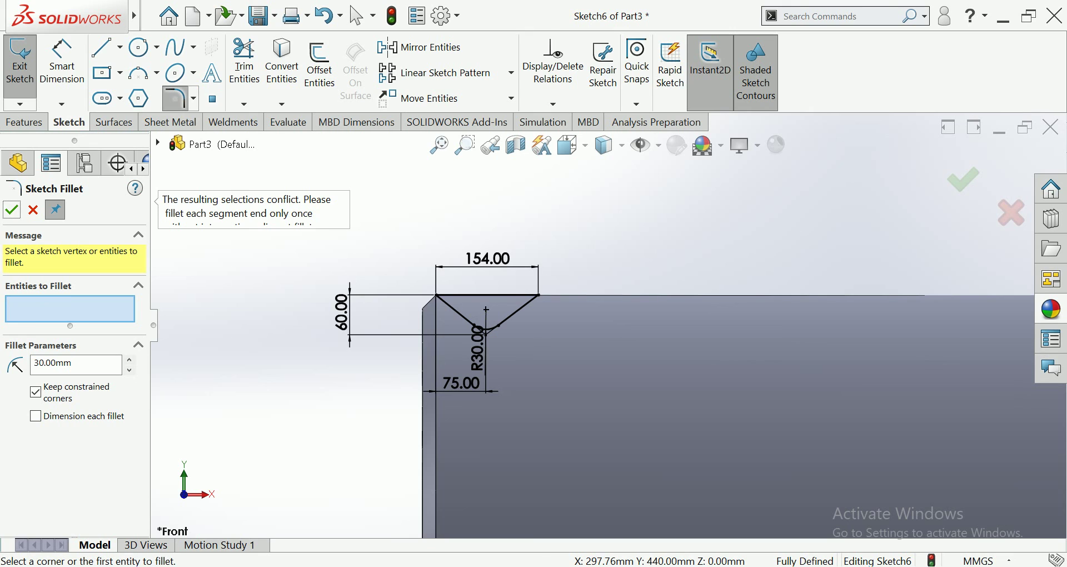
Fillet the V's two top corners with 5 mm radii
{"action": "left_click", "coordinate": [75, 364]}
{"action": "type", "text": "20"}
{"action": "left_click", "coordinate": [525, 304]}
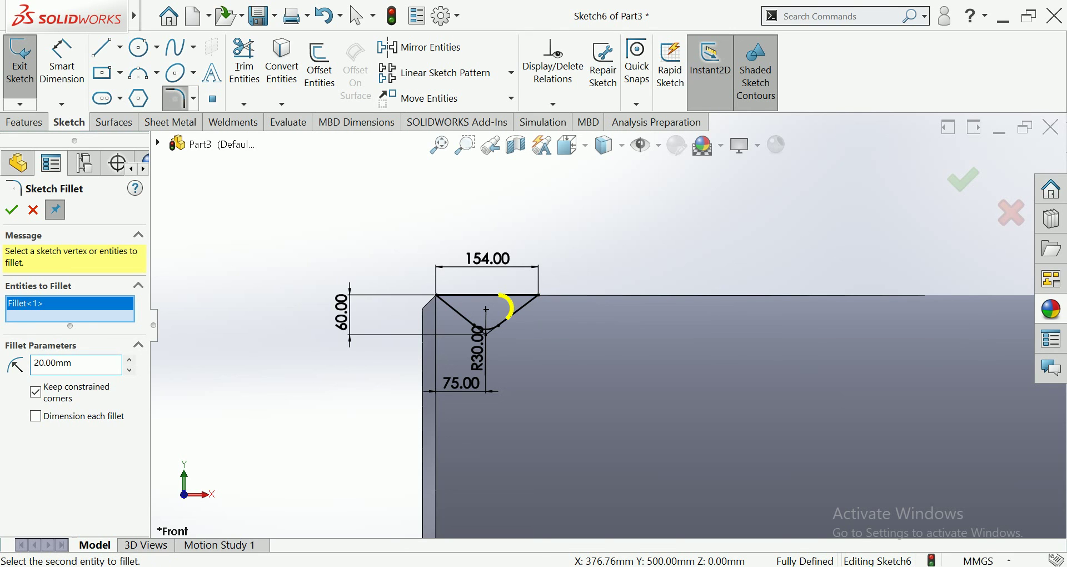
{"action": "left_click", "coordinate": [76, 364]}
{"action": "type", "text": "2"}
{"action": "key", "text": "Return"}
{"action": "left_click", "coordinate": [442, 297]}
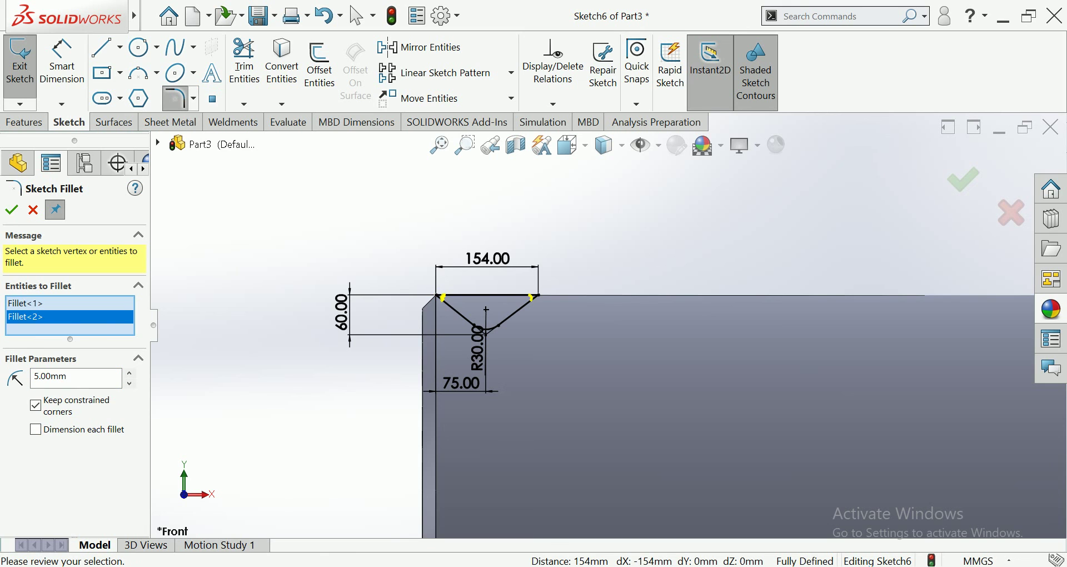
{"action": "left_click", "coordinate": [11, 210]}
{"action": "left_click", "coordinate": [11, 209]}
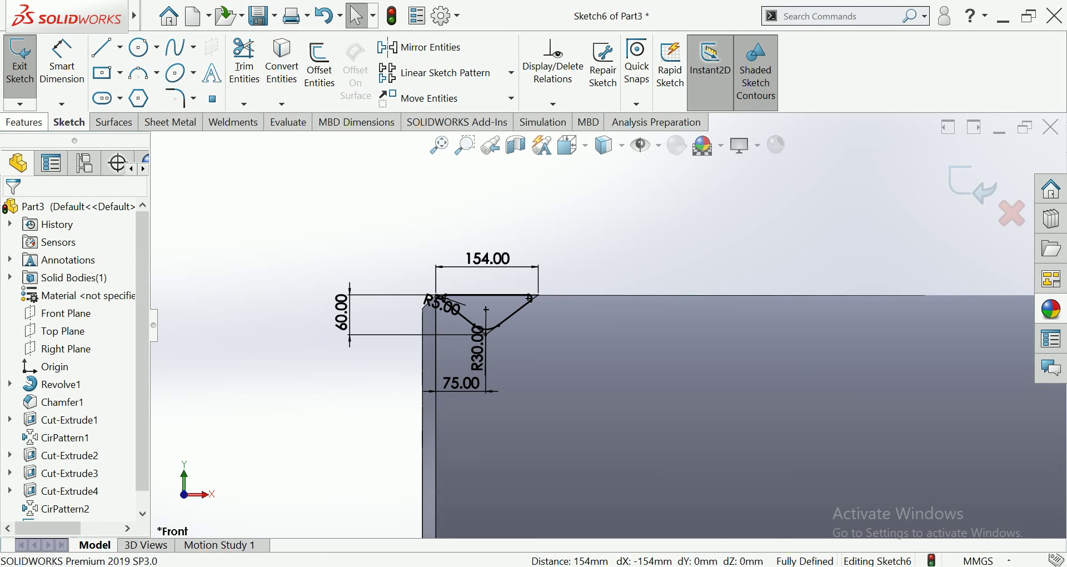
Draw a horizontal centerline from the origin to the right
{"action": "left_click", "coordinate": [24, 122]}
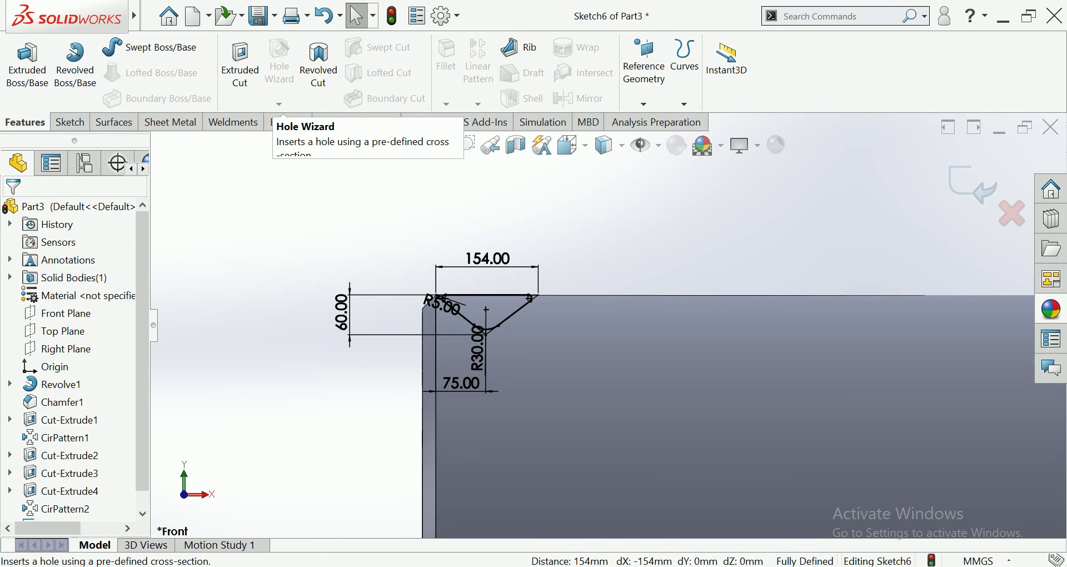
{"action": "scroll", "coordinate": [489, 272], "scroll_direction": "up", "scroll_amount": 4}
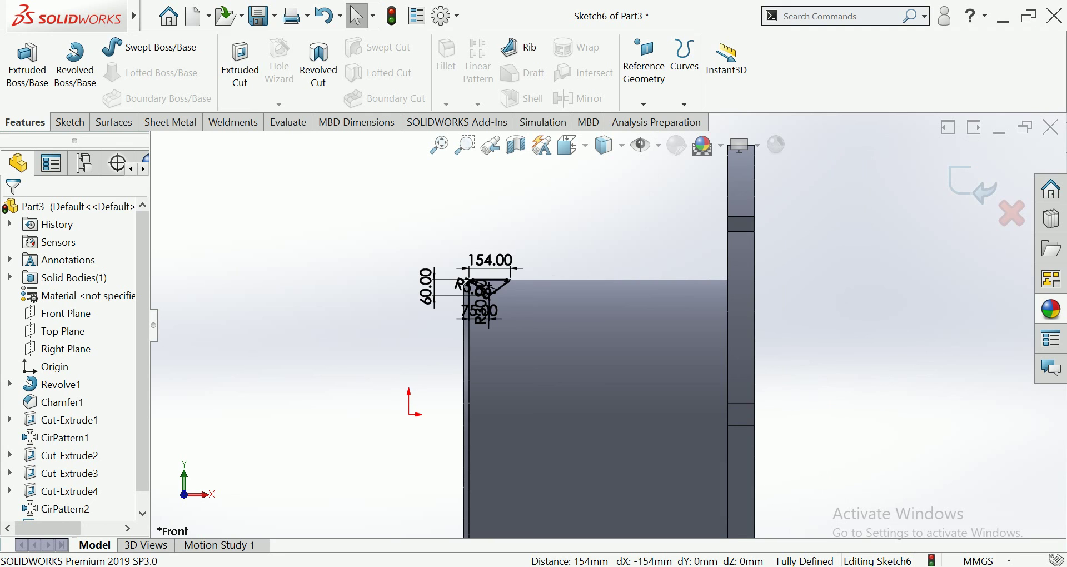
{"action": "left_click", "coordinate": [69, 122]}
{"action": "left_click", "coordinate": [119, 48]}
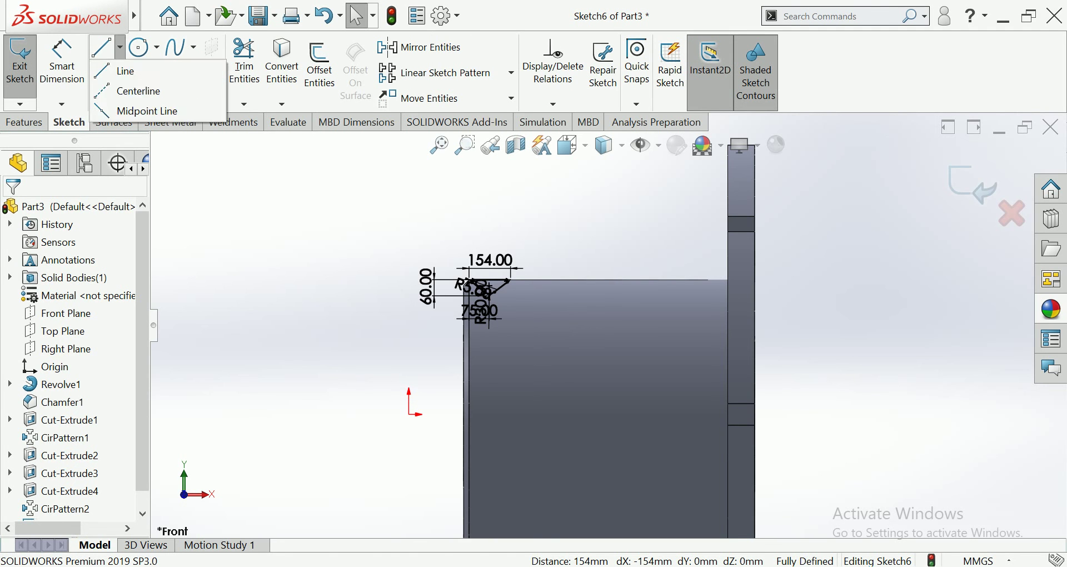
{"action": "left_click", "coordinate": [136, 90]}
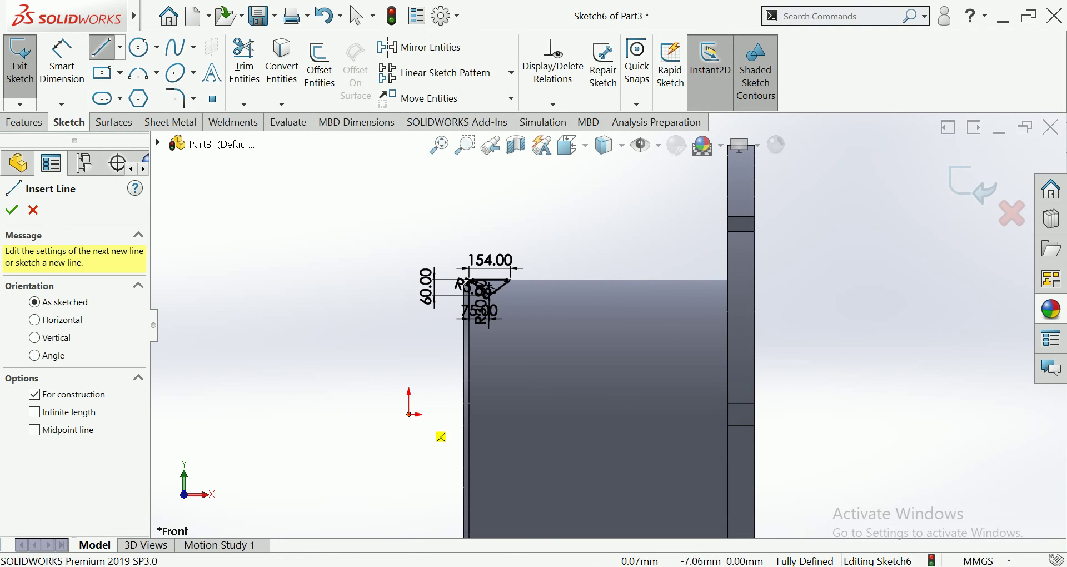
{"action": "left_click", "coordinate": [409, 414]}
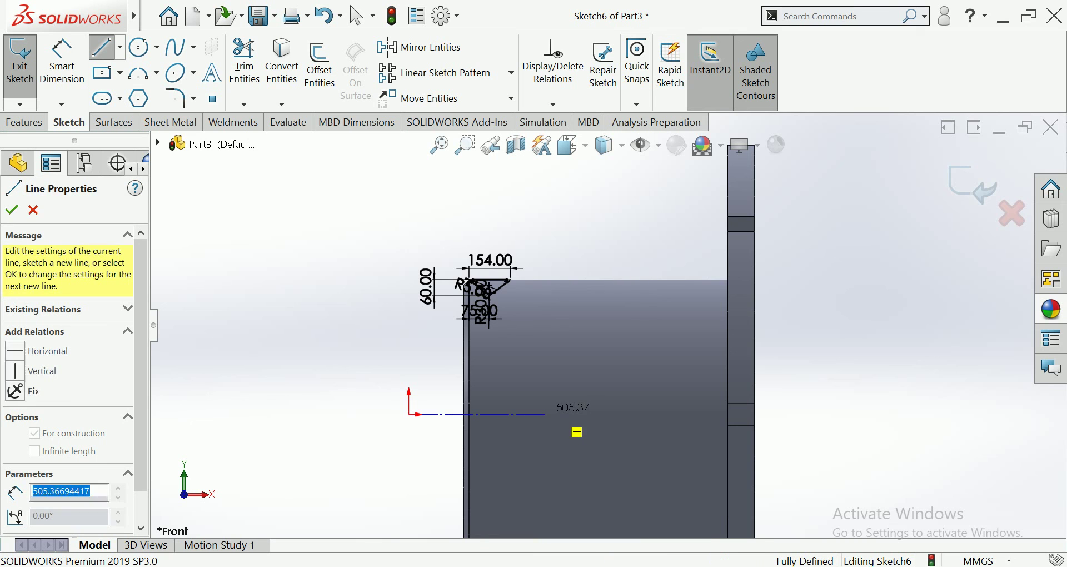
{"action": "double_click", "coordinate": [545, 414]}
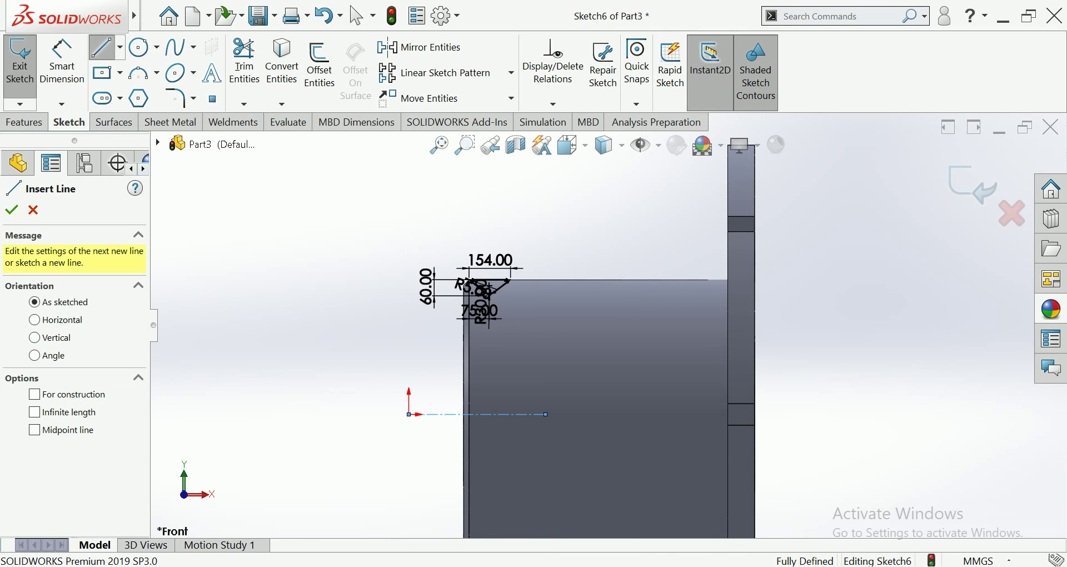
{"action": "key", "text": "Escape"}
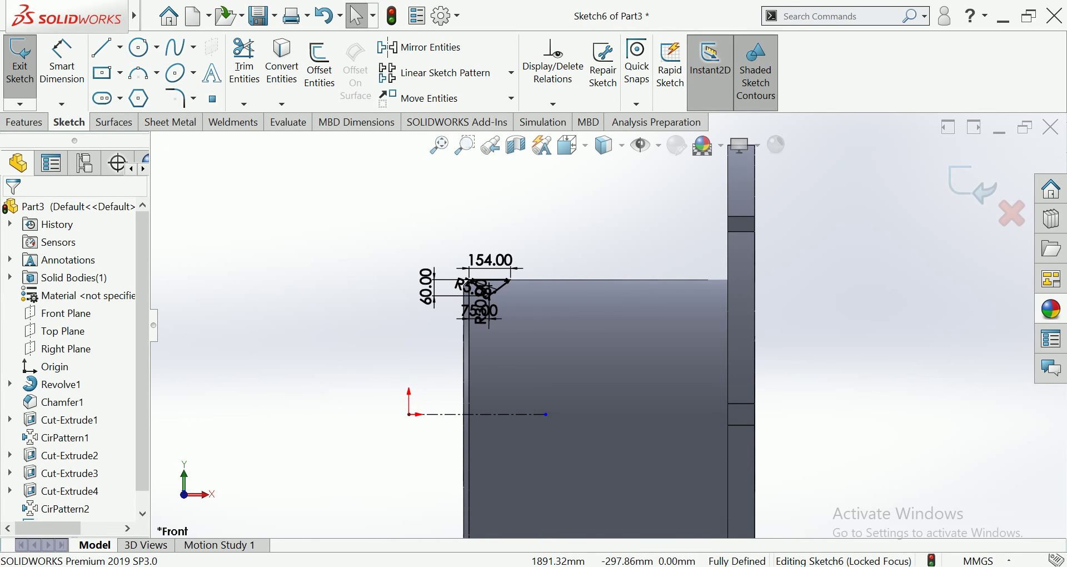
Revolve-cut the V profile 360° about the centerline to create Cut-Revolve1
{"action": "left_click", "coordinate": [24, 121]}
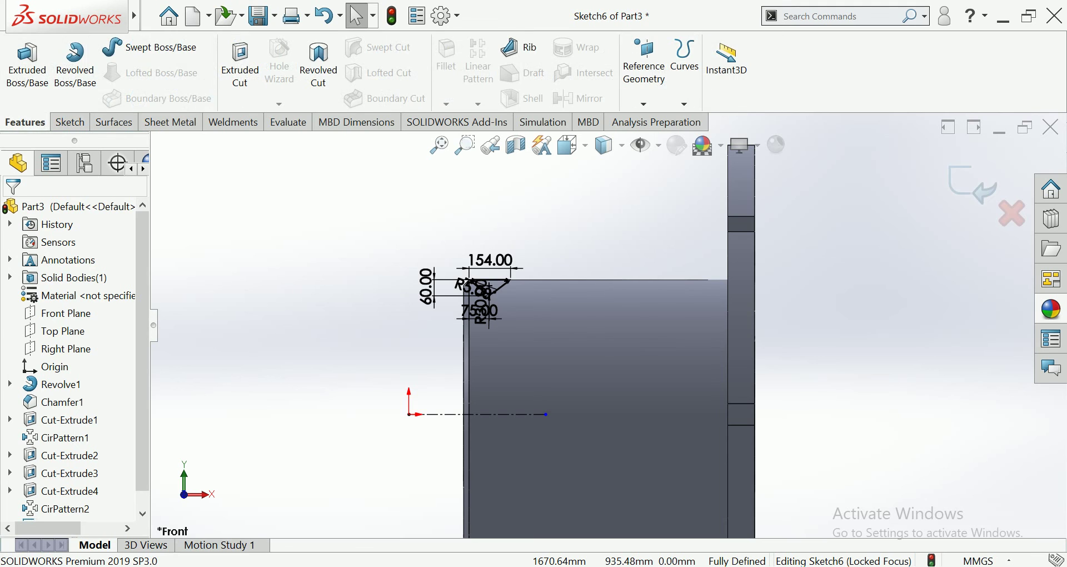
{"action": "left_click", "coordinate": [318, 61]}
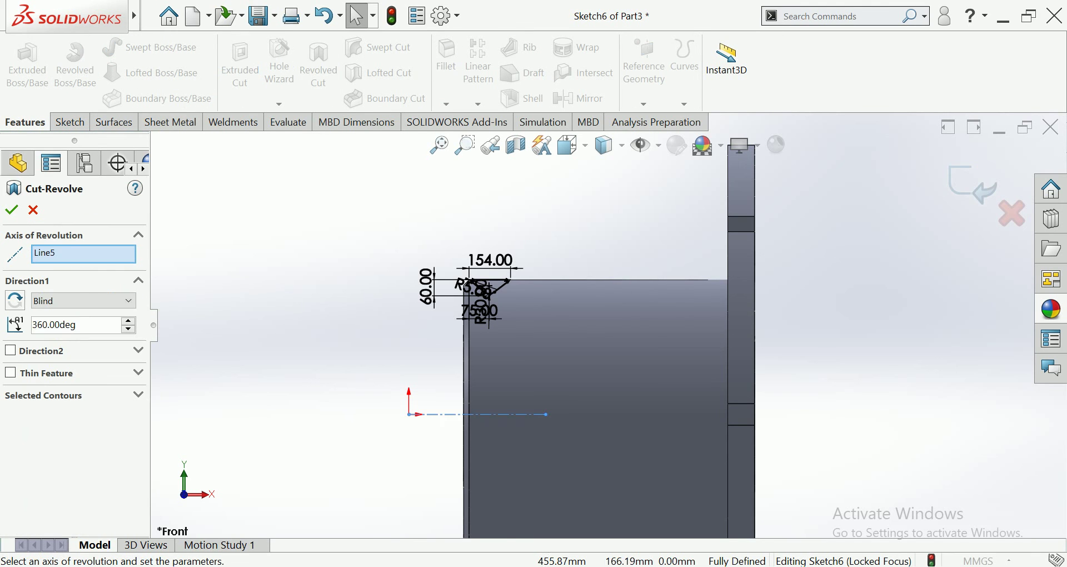
{"action": "left_click", "coordinate": [11, 209]}
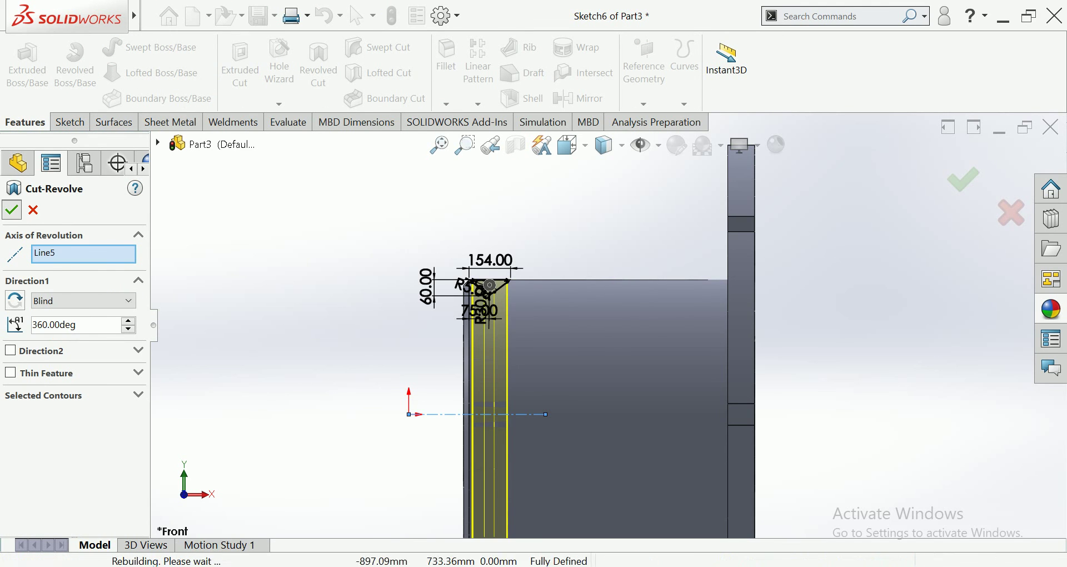
{"action": "mouse_move", "coordinate": [555, 333]}
{"action": "middle_mouse_down"}
{"action": "mouse_move", "coordinate": [639, 361]}
{"action": "mouse_move", "coordinate": [634, 336]}
{"action": "middle_mouse_up"}
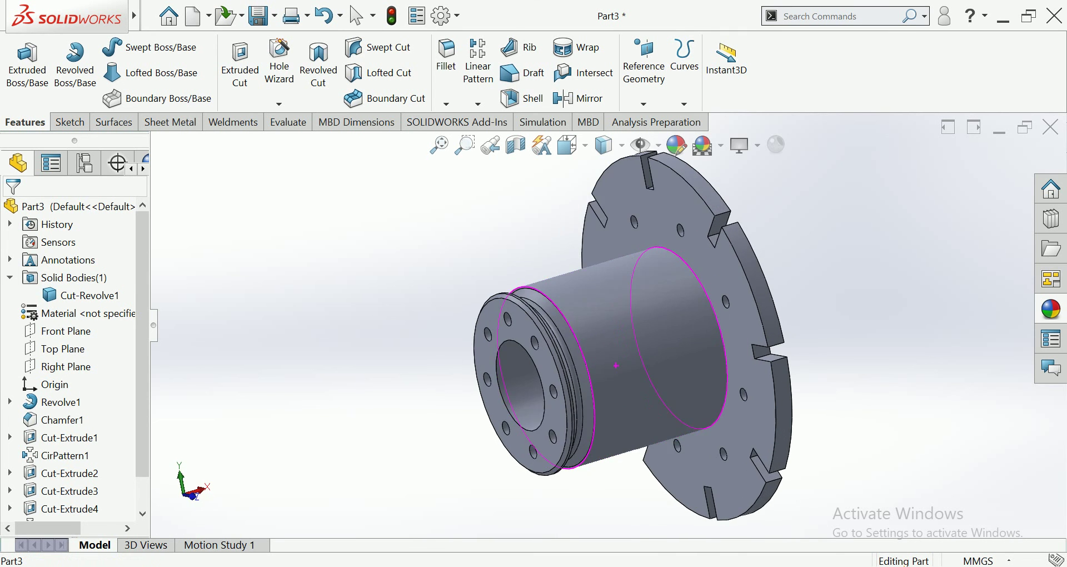
{"action": "scroll", "coordinate": [607, 326], "scroll_direction": "up", "scroll_amount": 2}
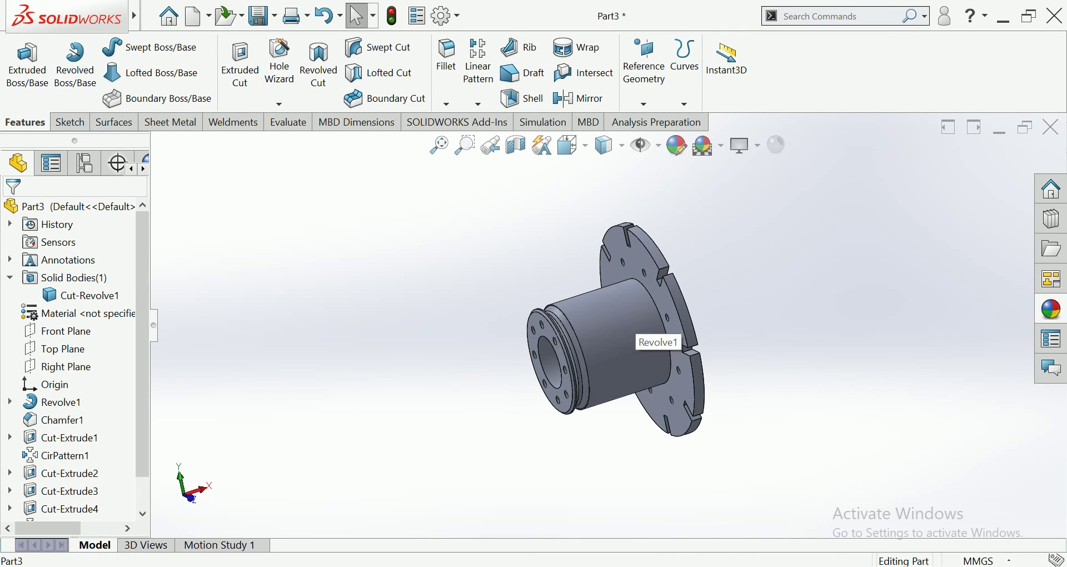
Create a reference axis, Axis1, along the hub's cylindrical face
{"action": "middle_click_drag", "start_coordinate": [656, 339], "coordinate": [822, 343]}
{"action": "middle_click_drag", "start_coordinate": [589, 333], "coordinate": [725, 336]}
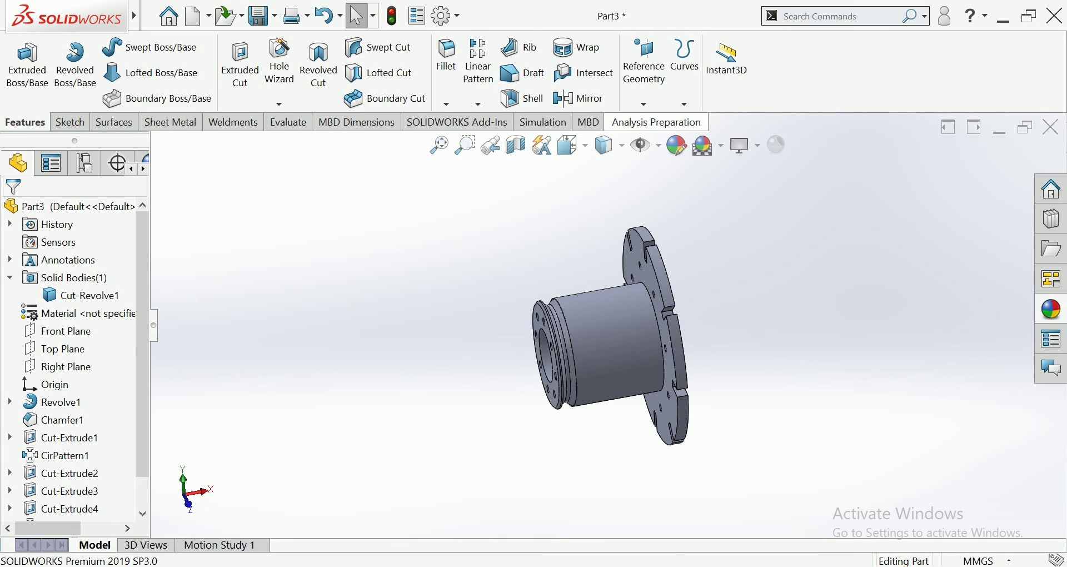
{"action": "left_click", "coordinate": [644, 61]}
{"action": "left_click", "coordinate": [658, 141]}
{"action": "left_click", "coordinate": [606, 319]}
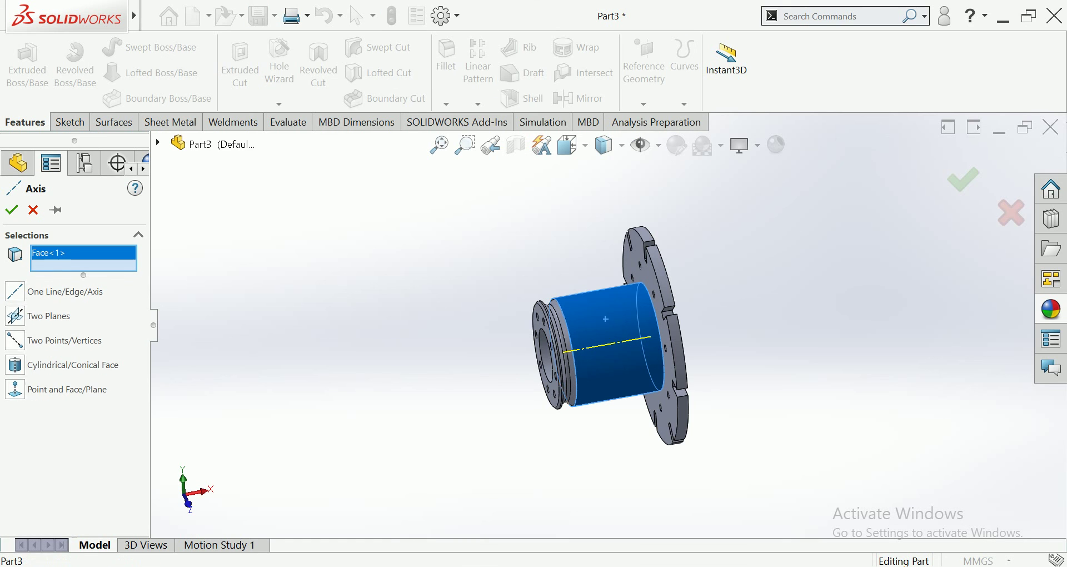
{"action": "key", "text": "Return"}
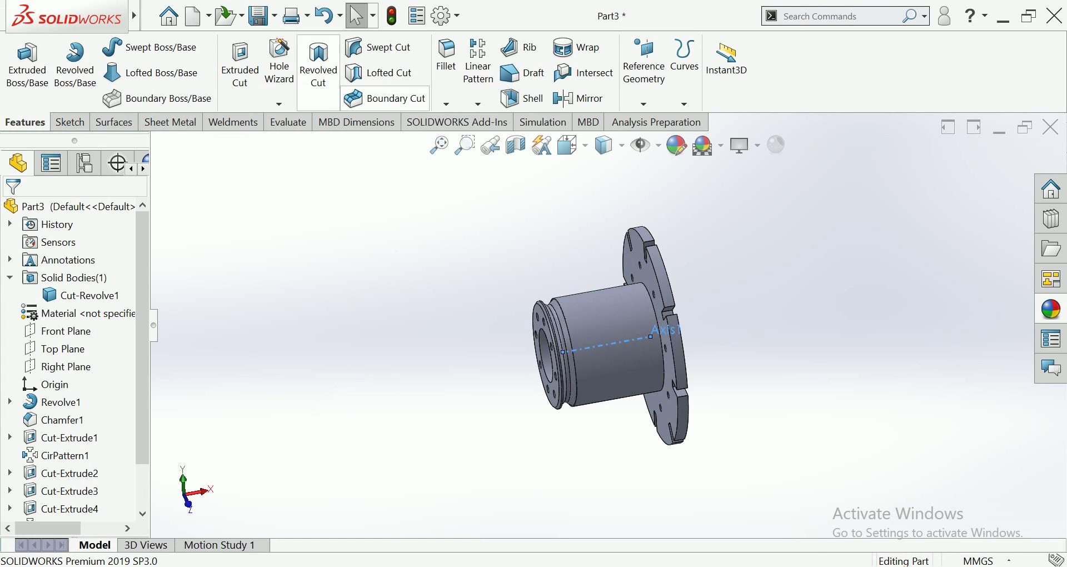
Start a linear pattern along Axis1 with 3 instances at 50 mm spacing
{"action": "left_click", "coordinate": [477, 104]}
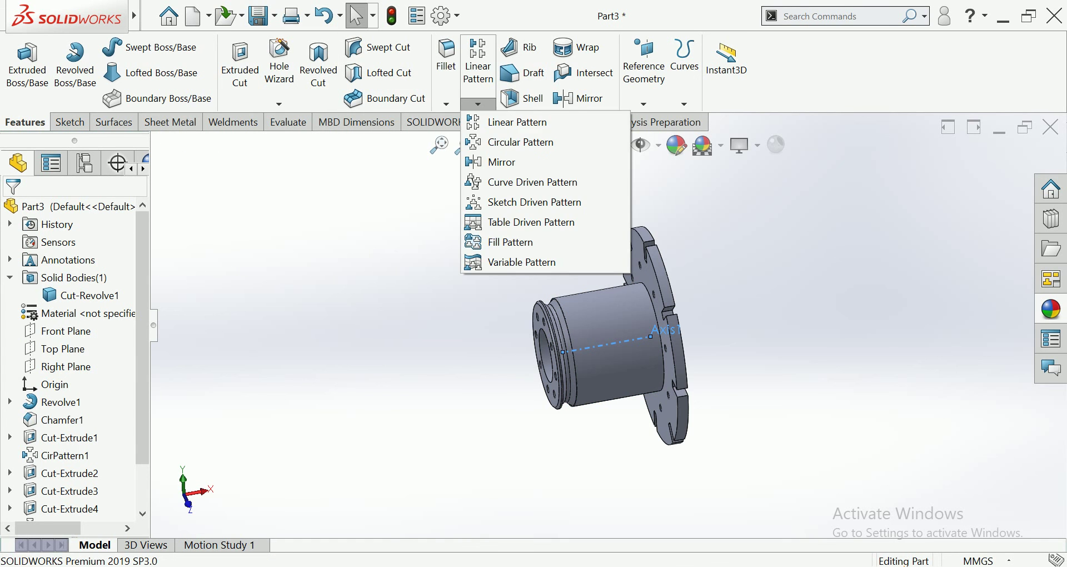
{"action": "left_click", "coordinate": [517, 122]}
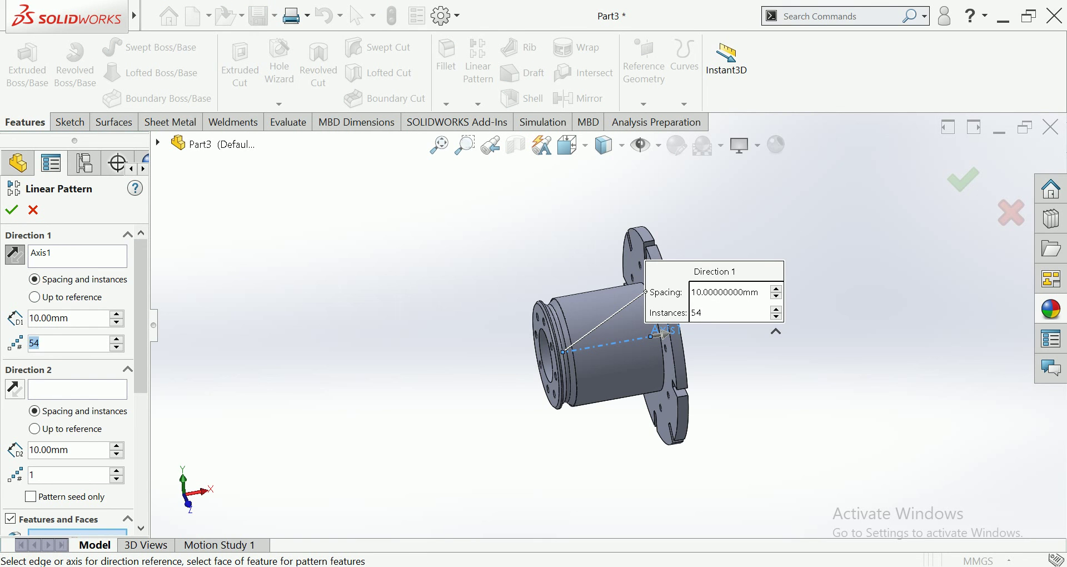
{"action": "type", "text": "3"}
{"action": "key", "text": "Return"}
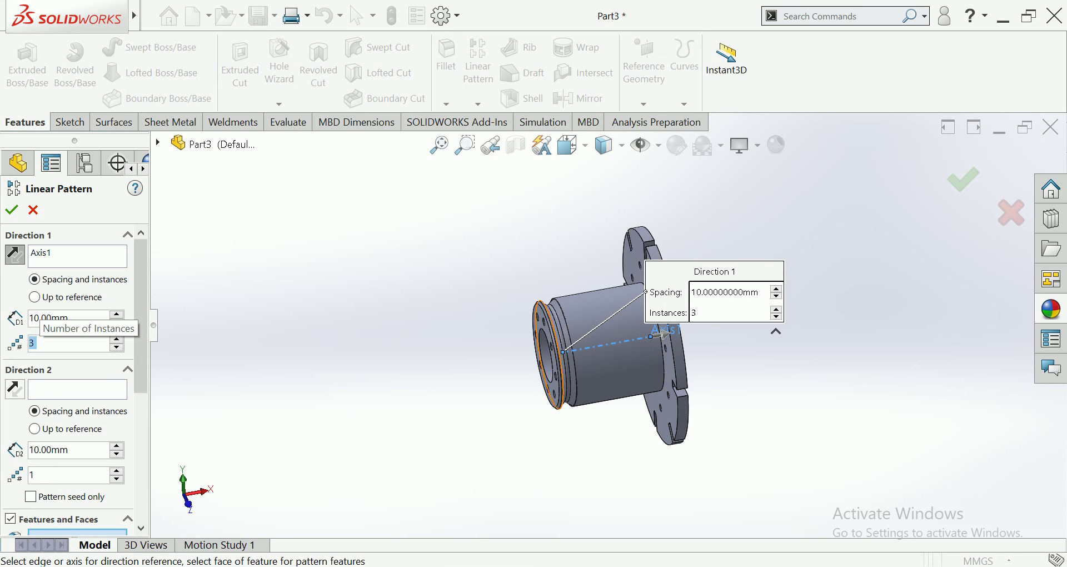
{"action": "scroll", "coordinate": [736, 355], "scroll_direction": "down", "scroll_amount": 3}
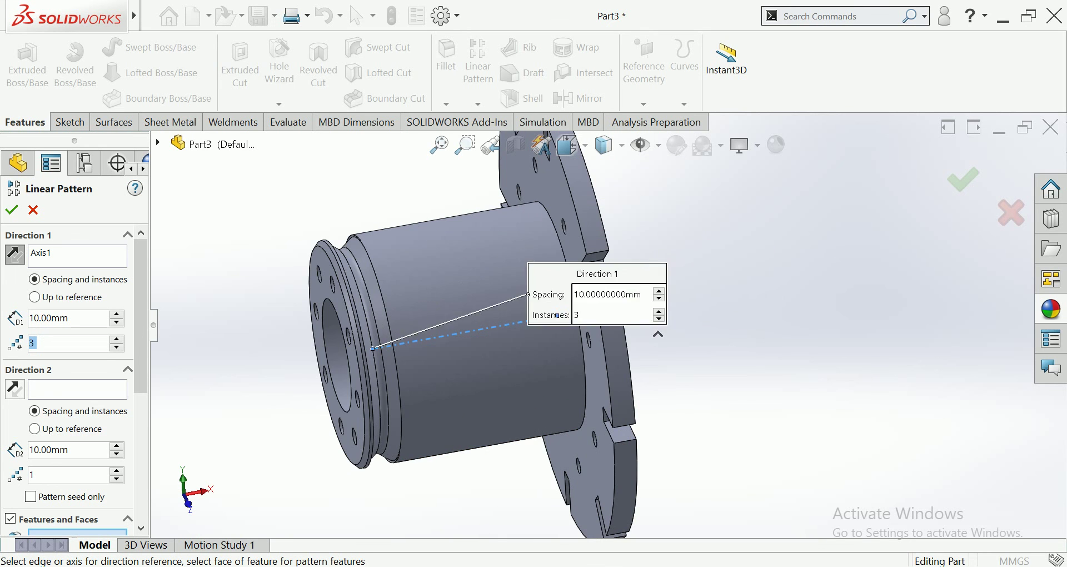
{"action": "scroll", "coordinate": [644, 300], "scroll_direction": "up", "scroll_amount": 3}
{"action": "scroll", "coordinate": [645, 300], "scroll_direction": "down", "scroll_amount": 1}
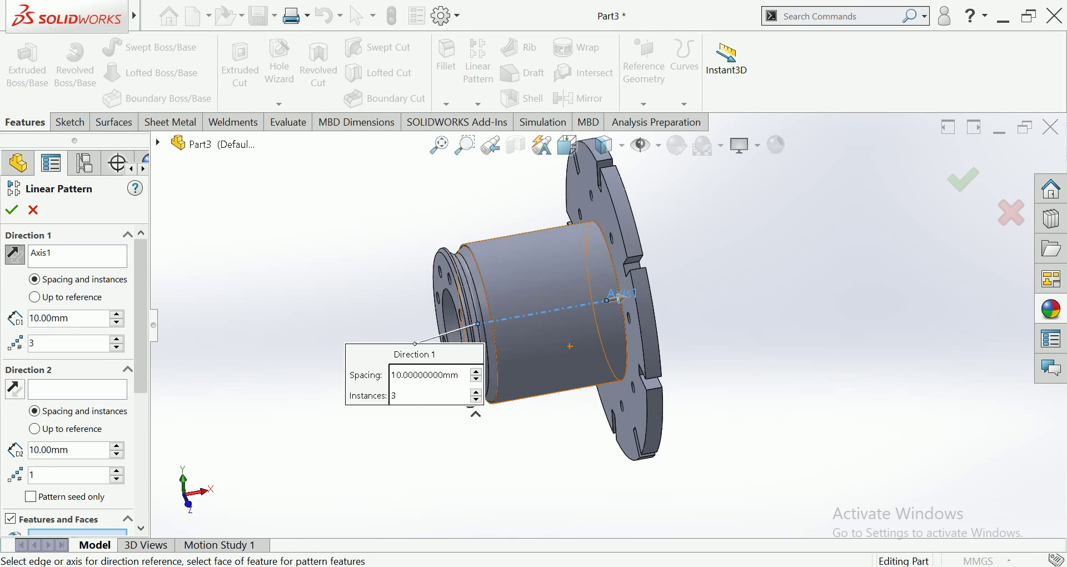
{"action": "scroll", "coordinate": [645, 300], "scroll_direction": "up", "scroll_amount": 1}
{"action": "left_click", "coordinate": [50, 318]}
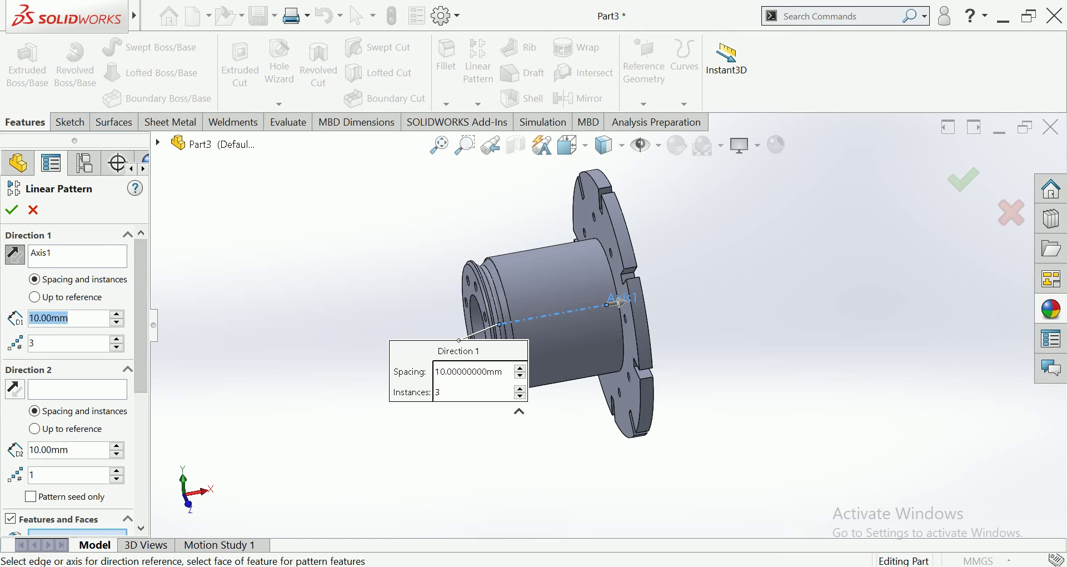
{"action": "type", "text": "50"}
{"action": "key", "text": "Return"}
Pattern Cut-Revolve1, increase the spacing to 380 mm, and accept LPattern1
{"action": "scroll", "coordinate": [78, 361], "scroll_direction": "down", "scroll_amount": 5}
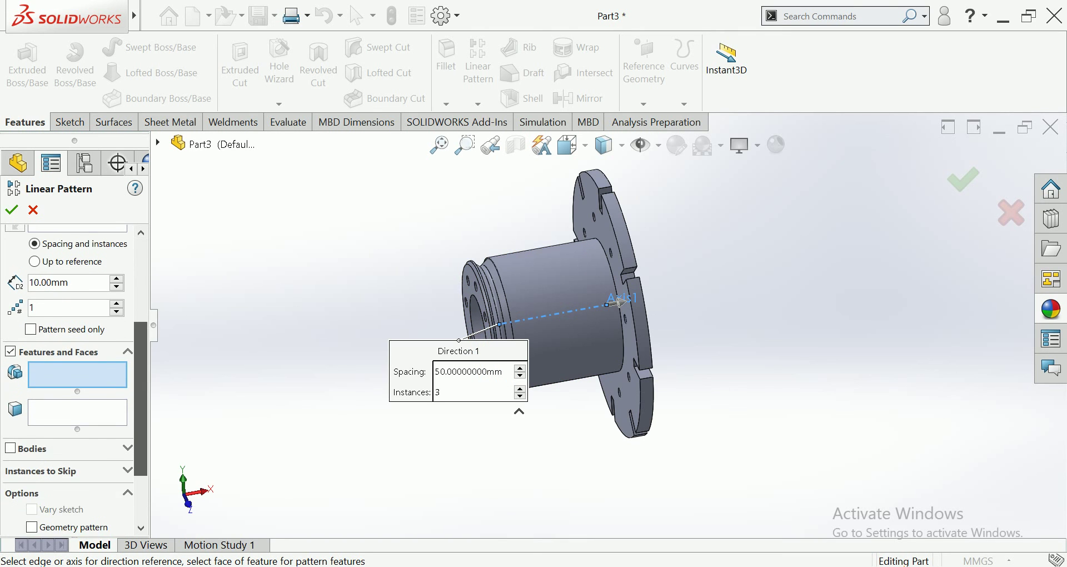
{"action": "scroll", "coordinate": [469, 289], "scroll_direction": "down", "scroll_amount": 3}
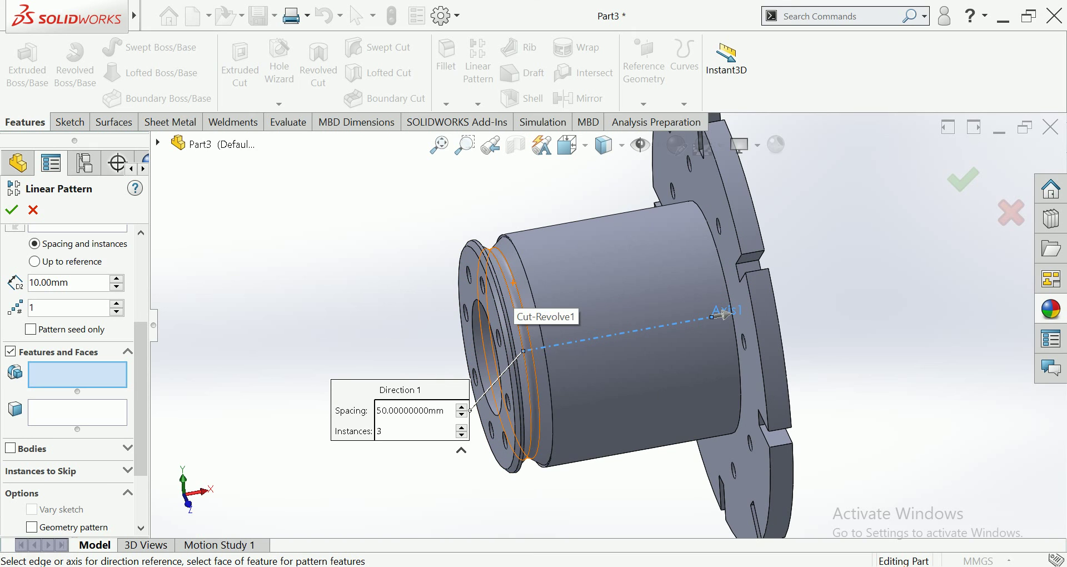
{"action": "left_click", "coordinate": [504, 300]}
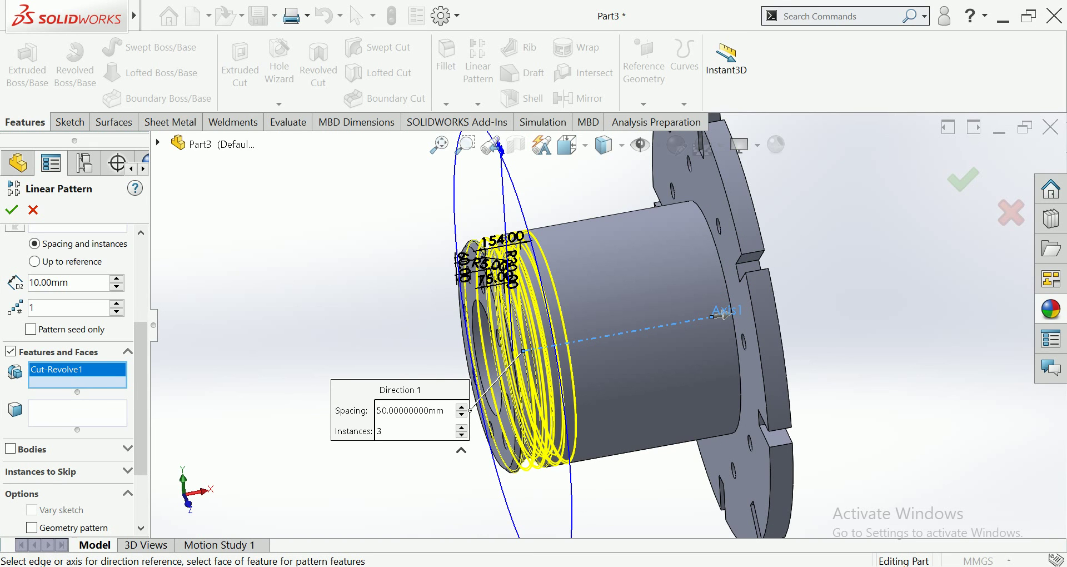
{"action": "scroll", "coordinate": [77, 361], "scroll_direction": "up", "scroll_amount": 3}
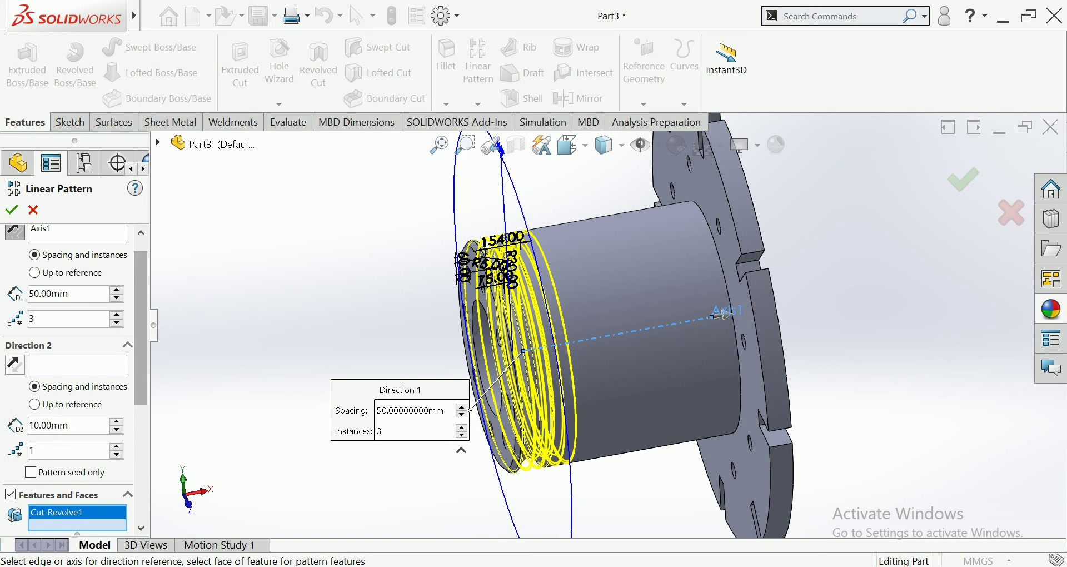
{"action": "scroll", "coordinate": [116, 295], "scroll_direction": "up", "scroll_amount": 1}
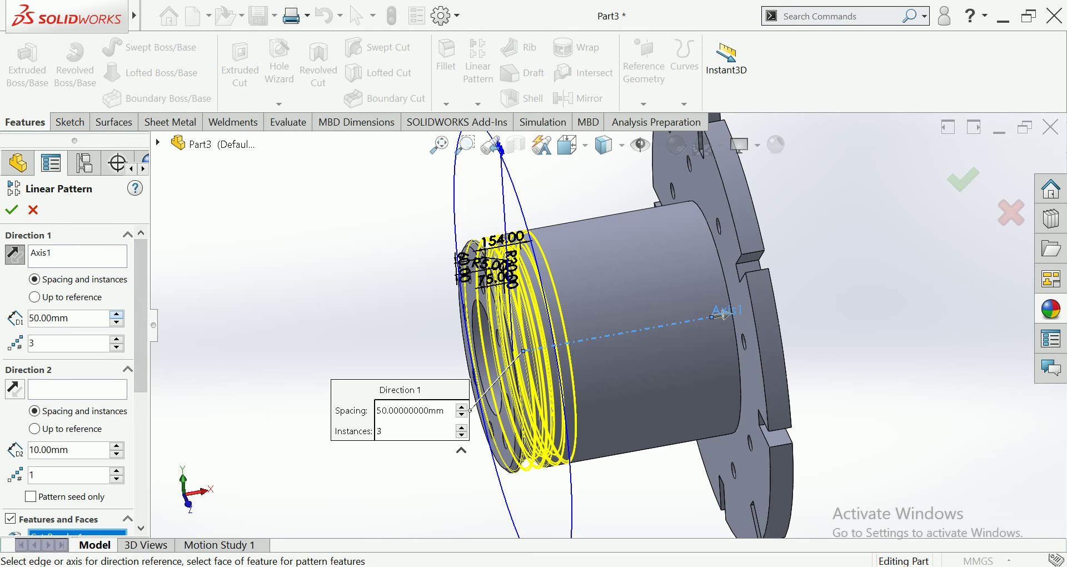
{"action": "left_click", "coordinate": [116, 314]}
{"action": "left_click", "coordinate": [116, 314]}
{"action": "left_click", "coordinate": [116, 314]}
{"action": "scroll", "coordinate": [116, 318], "scroll_direction": "up", "scroll_amount": 5}
{"action": "scroll", "coordinate": [116, 317], "scroll_direction": "up", "scroll_amount": 4}
{"action": "scroll", "coordinate": [116, 318], "scroll_direction": "up", "scroll_amount": 4}
{"action": "scroll", "coordinate": [117, 317], "scroll_direction": "up", "scroll_amount": 5}
{"action": "scroll", "coordinate": [116, 318], "scroll_direction": "up", "scroll_amount": 3}
{"action": "scroll", "coordinate": [116, 318], "scroll_direction": "up", "scroll_amount": 5}
{"action": "scroll", "coordinate": [116, 318], "scroll_direction": "up", "scroll_amount": 4}
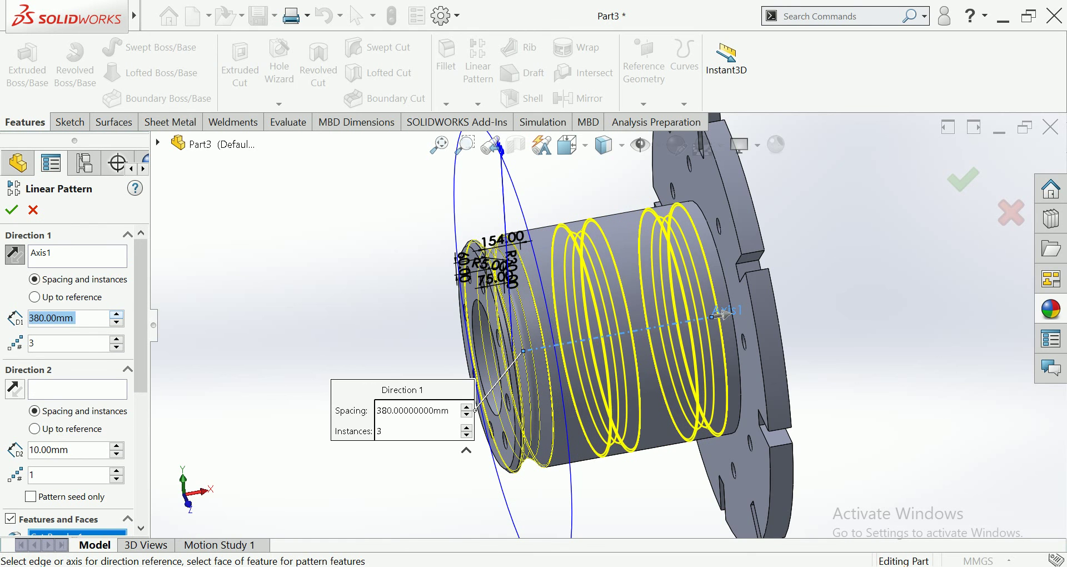
{"action": "middle_click_drag", "start_coordinate": [612, 333], "coordinate": [619, 338]}
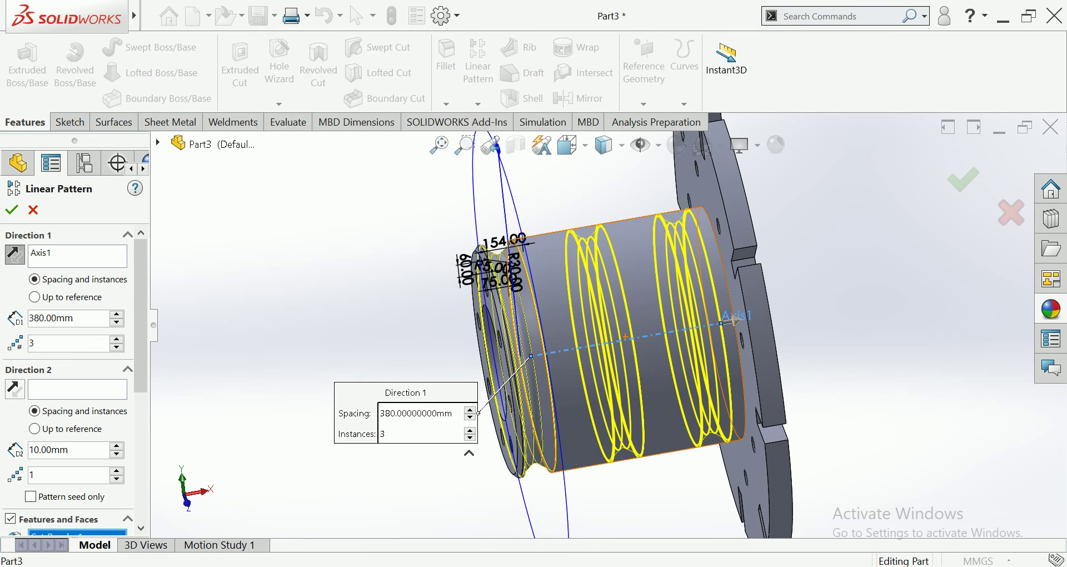
{"action": "key", "text": "Return"}
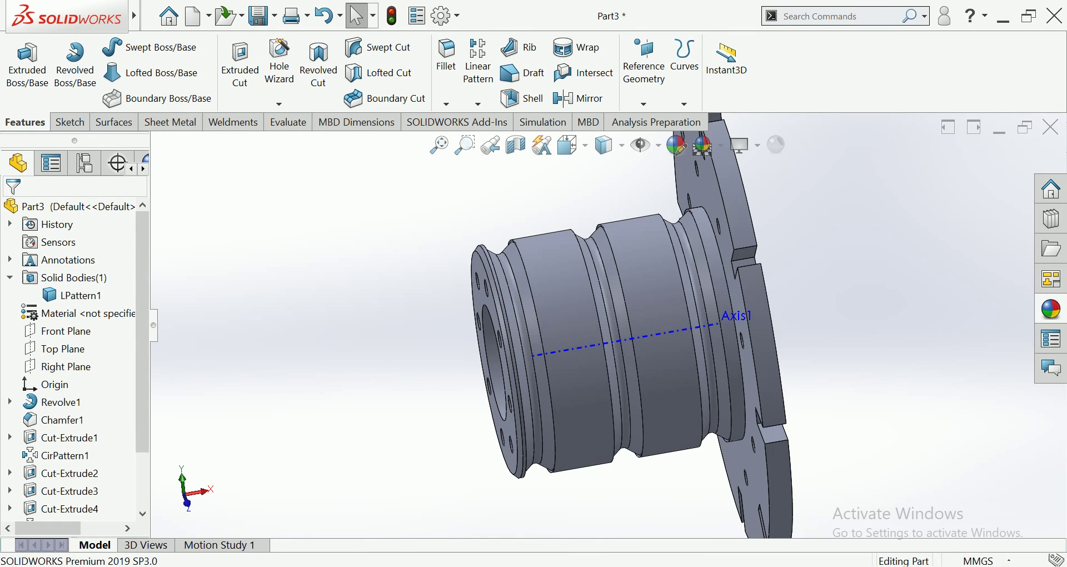
Hide the reference axis Axis1
{"action": "scroll", "coordinate": [628, 323], "scroll_direction": "up", "scroll_amount": 3}
{"action": "middle_click_drag", "start_coordinate": [611, 333], "coordinate": [623, 328]}
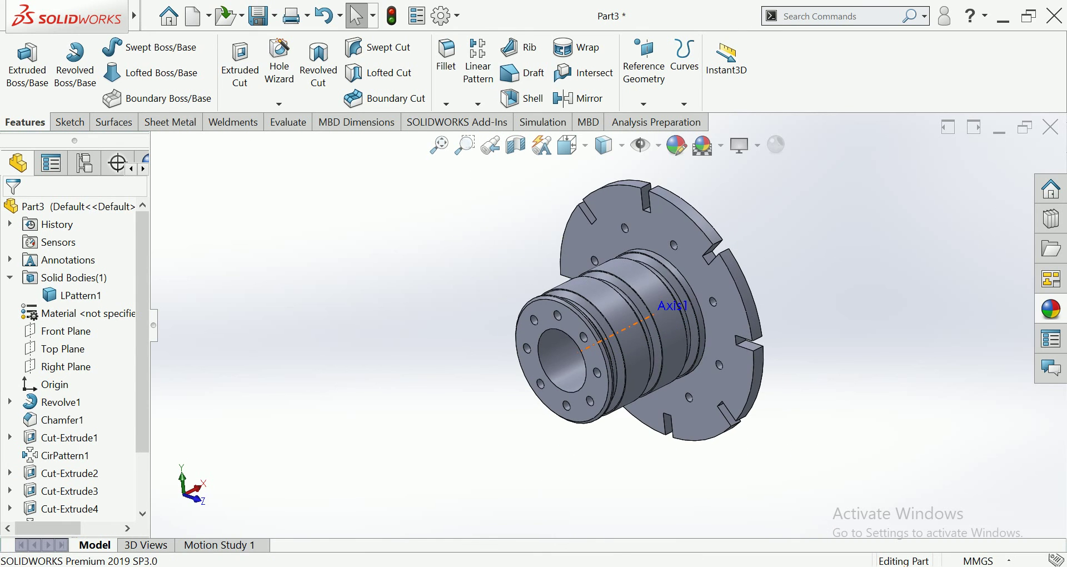
{"action": "right_click", "coordinate": [628, 327]}
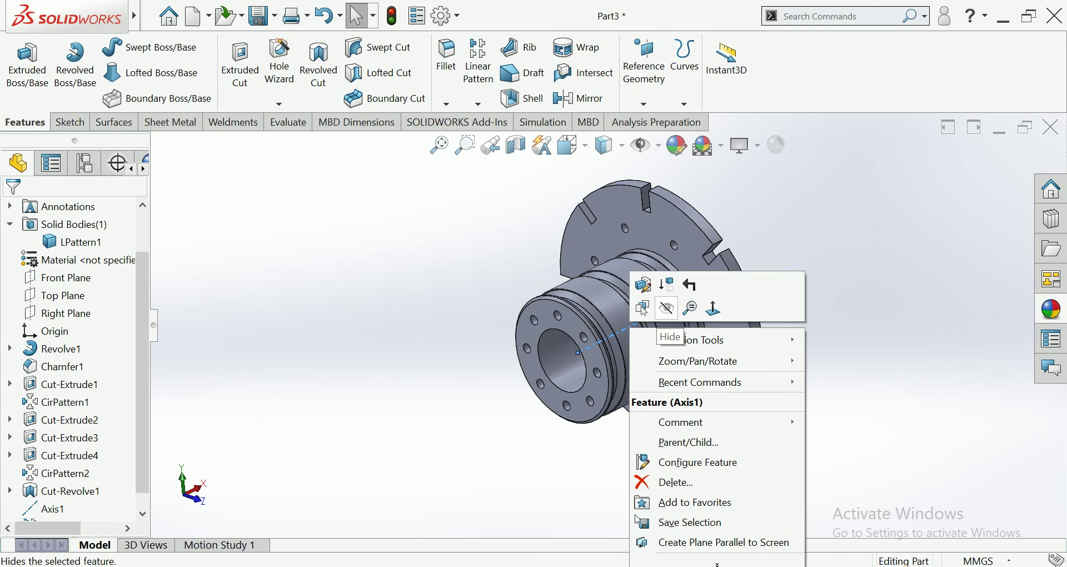
{"action": "left_click", "coordinate": [653, 306]}
Assign AISI 1020 steel from the material library as the part's material
{"action": "scroll", "coordinate": [605, 329], "scroll_direction": "up", "scroll_amount": 2}
{"action": "middle_click_drag", "start_coordinate": [628, 317], "coordinate": [666, 312]}
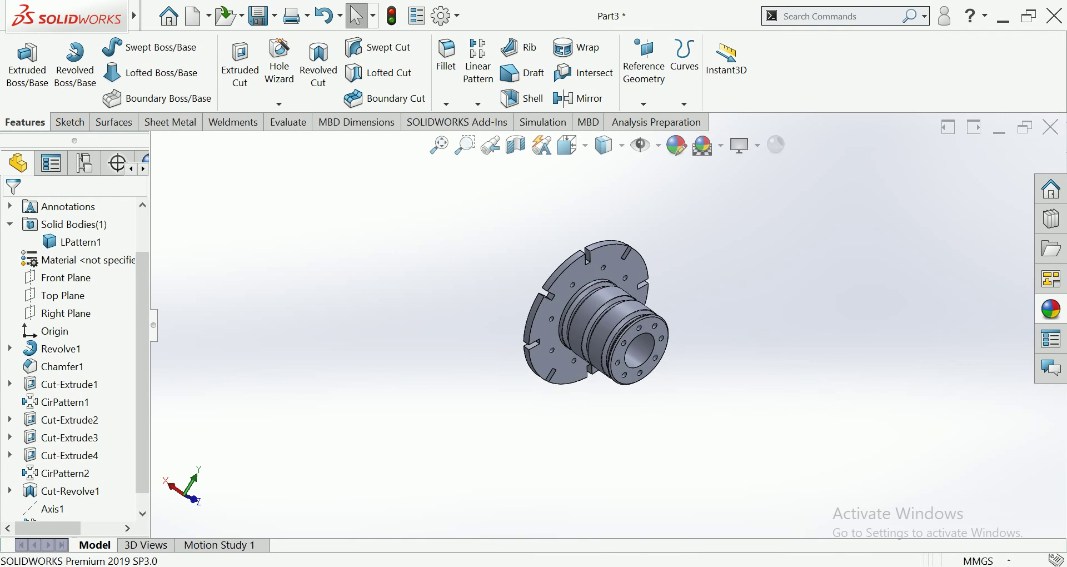
{"action": "scroll", "coordinate": [611, 311], "scroll_direction": "down", "scroll_amount": 4}
{"action": "middle_click_drag", "start_coordinate": [464, 339], "coordinate": [439, 353], "text": "ctrl"}
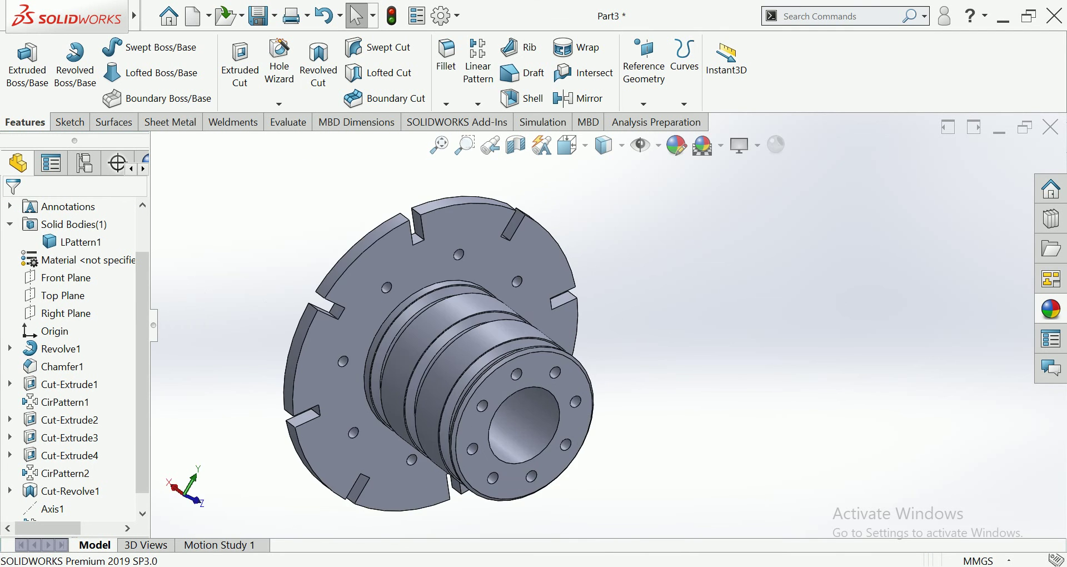
{"action": "right_click", "coordinate": [86, 260]}
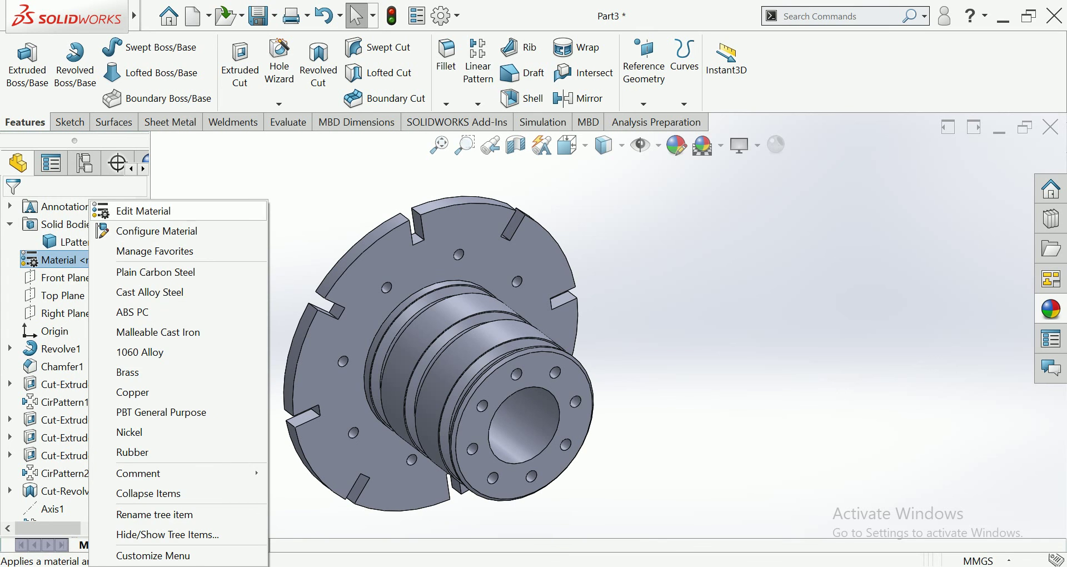
{"action": "left_click", "coordinate": [119, 212]}
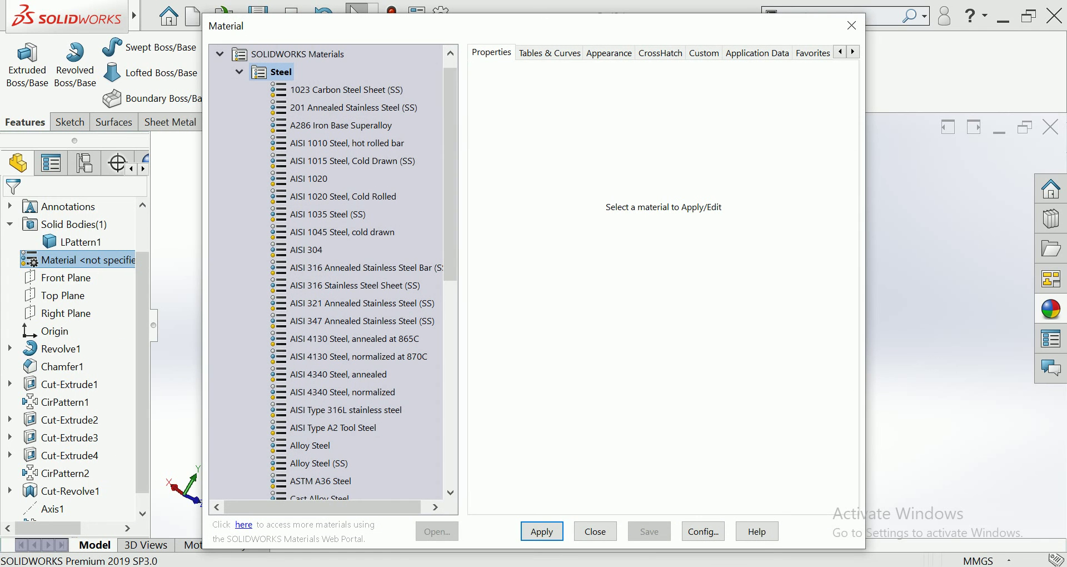
{"action": "left_click", "coordinate": [310, 178]}
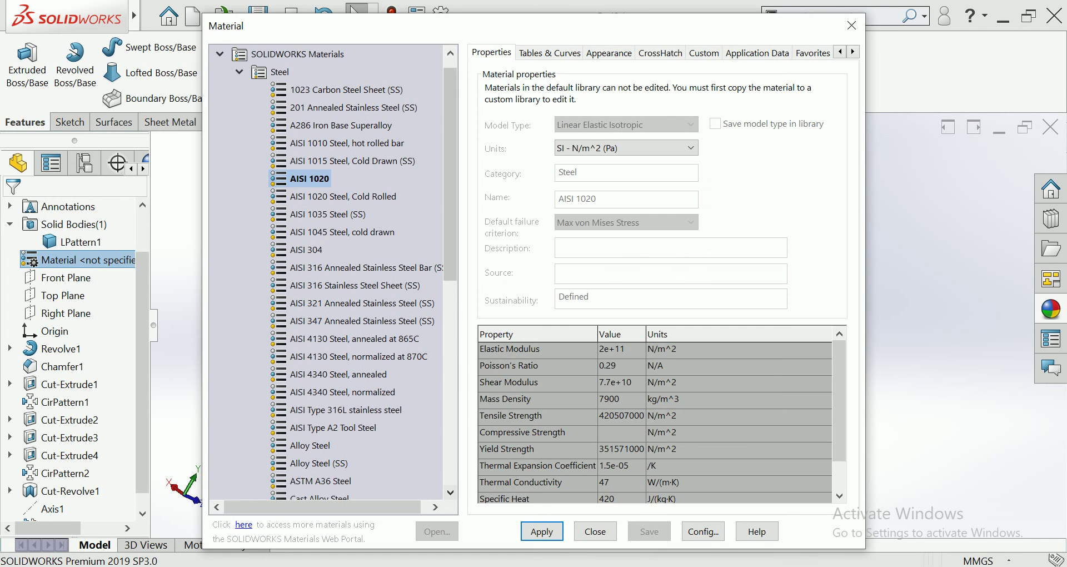
{"action": "left_click", "coordinate": [542, 531]}
{"action": "left_click", "coordinate": [594, 531]}
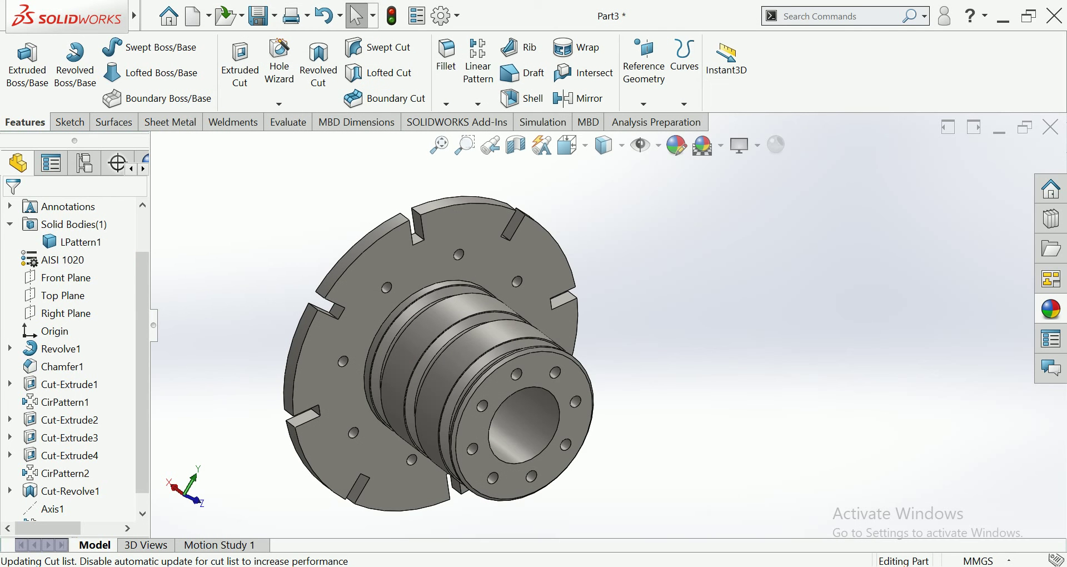
{"action": "left_click", "coordinate": [287, 122]}
{"action": "left_click", "coordinate": [200, 66]}
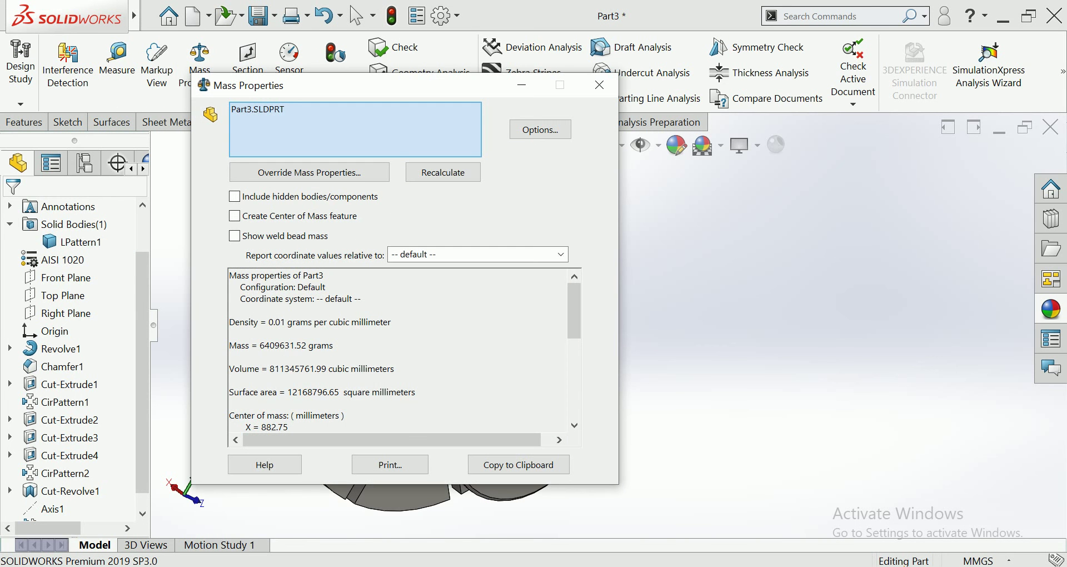
{"action": "left_click_drag", "start_coordinate": [229, 346], "coordinate": [335, 346]}
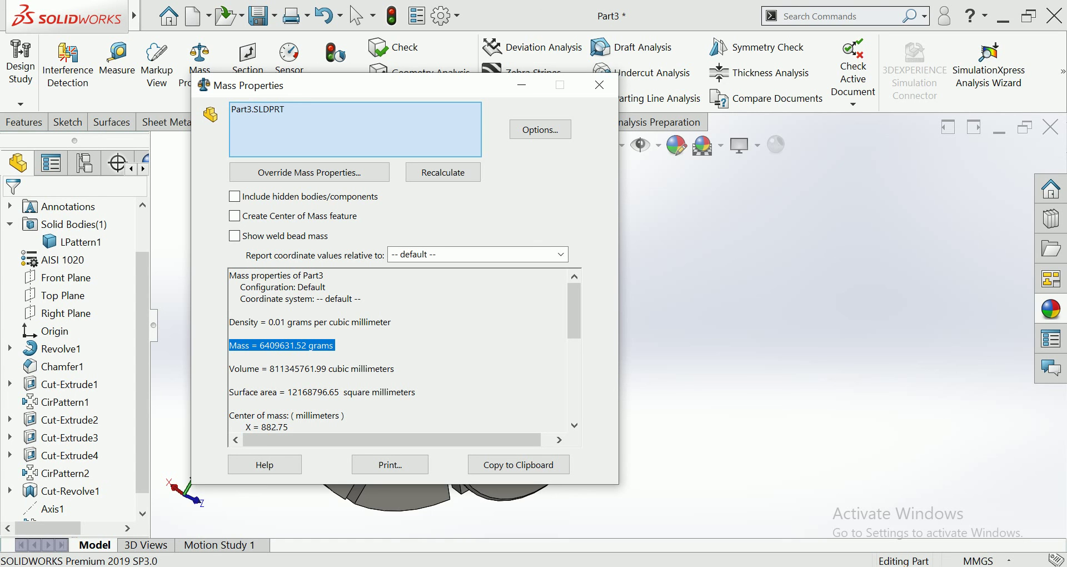
{"action": "left_click", "coordinate": [599, 84]}
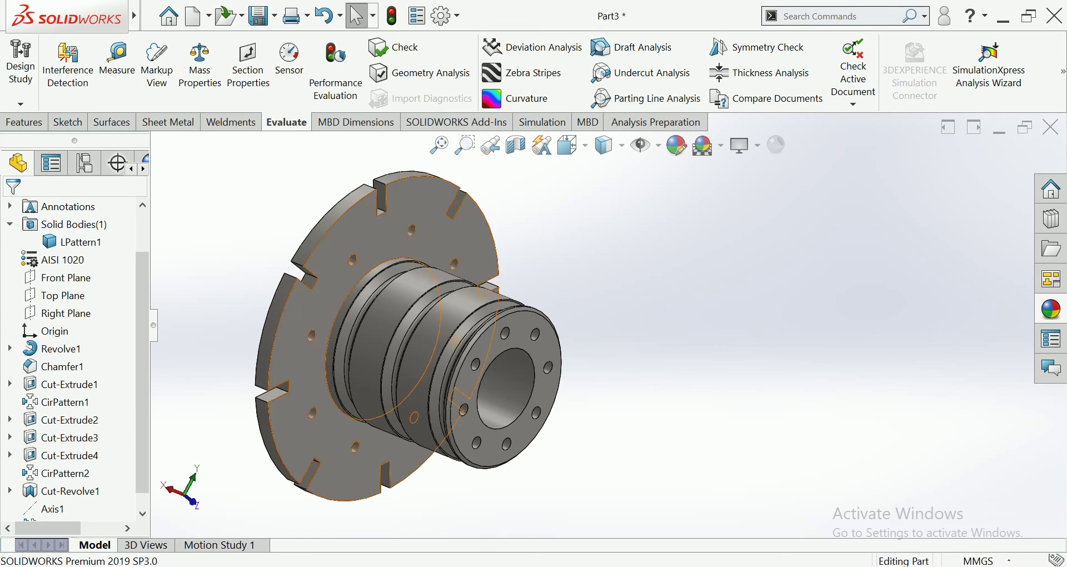
{"action": "left_click", "coordinate": [23, 121]}
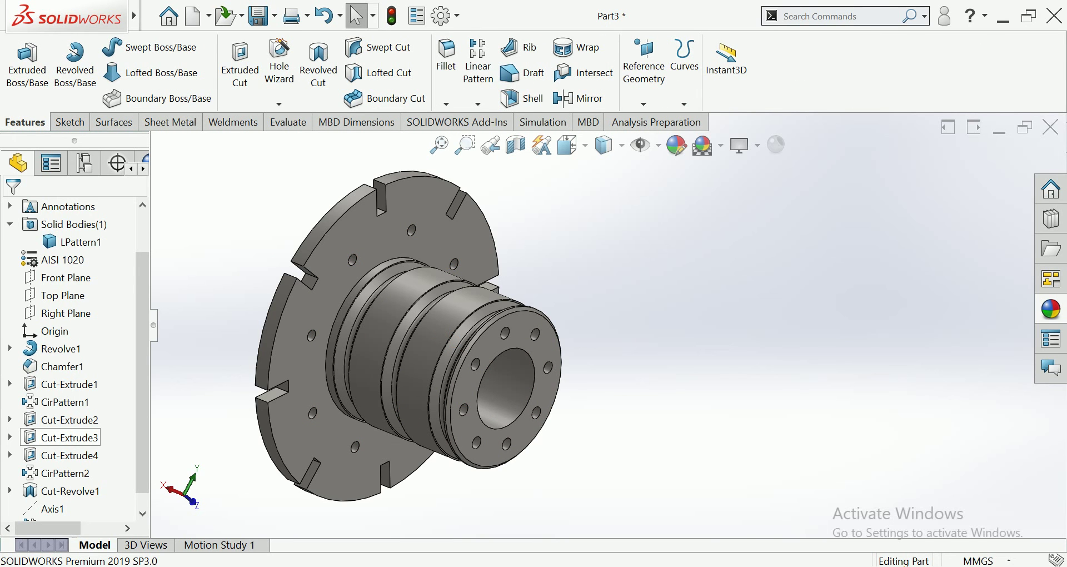
{"action": "scroll", "coordinate": [143, 361], "scroll_direction": "up", "scroll_amount": 1}
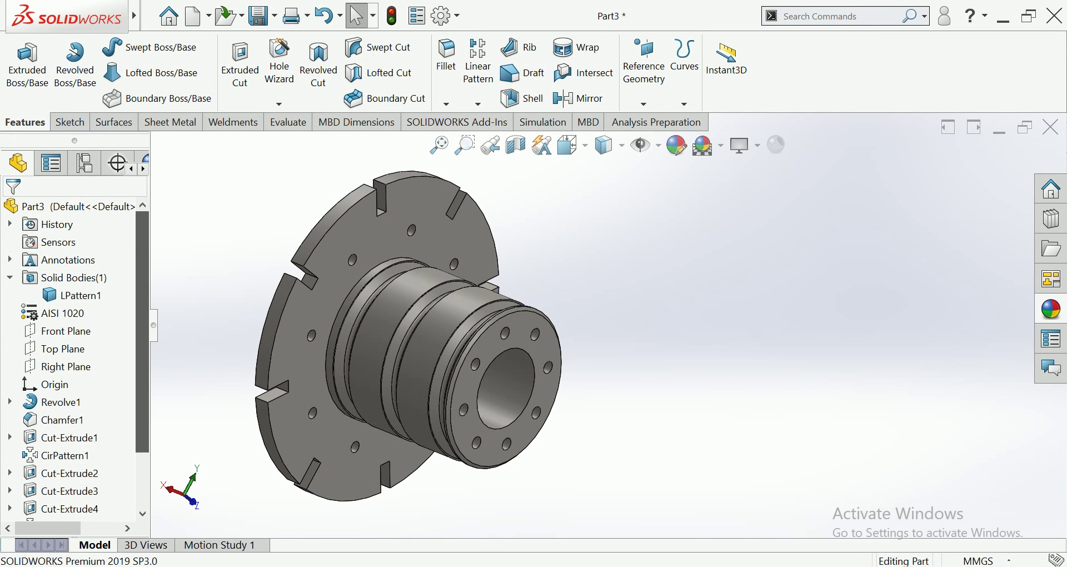
{"action": "right_click", "coordinate": [83, 207]}
{"action": "key", "text": "Escape"}
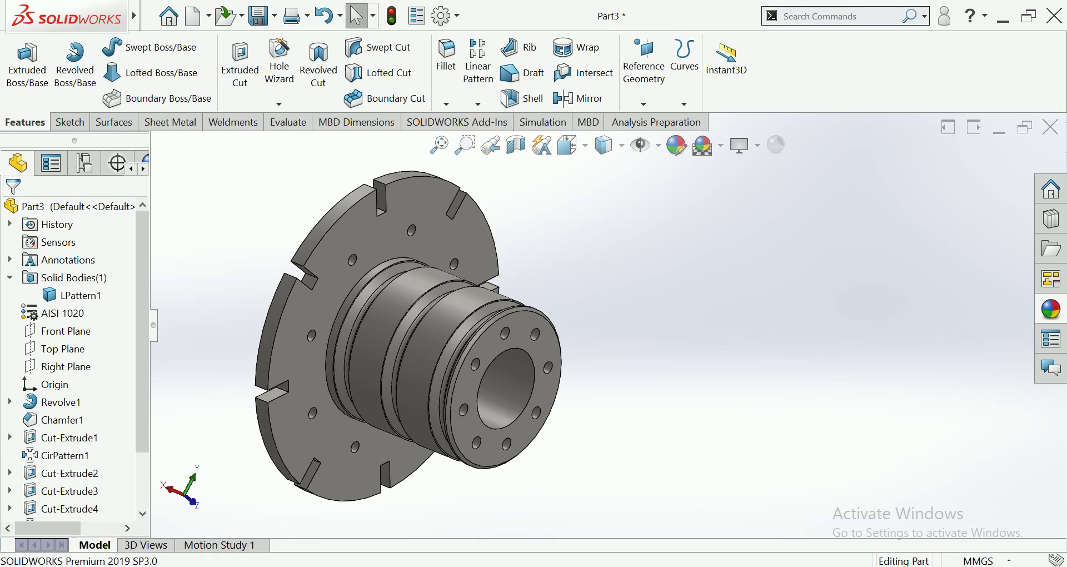